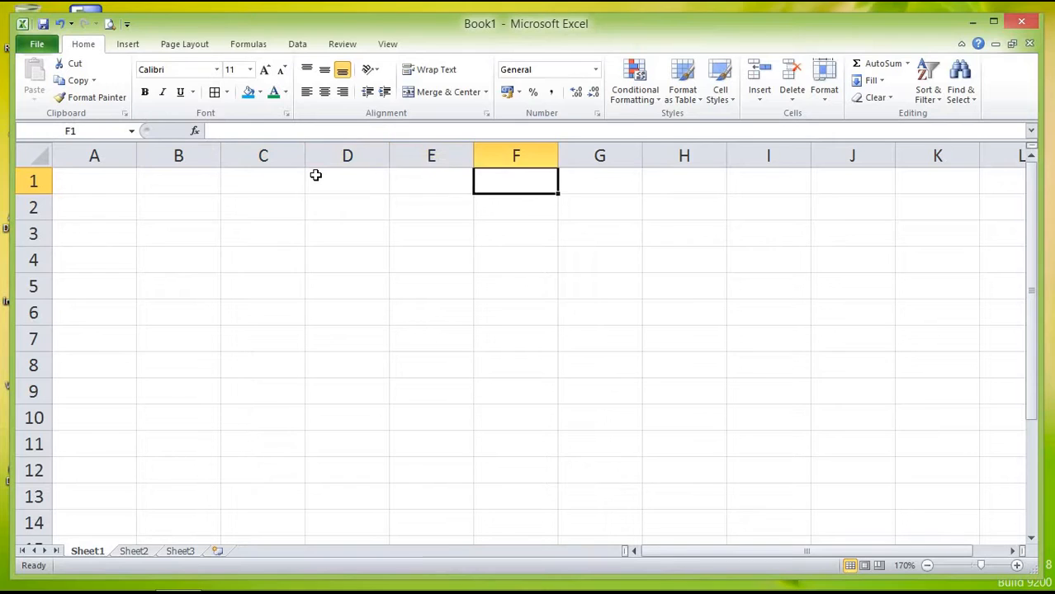
# Step: Step the active cell from F1 to column A, down to row 10, and return to cell A1
pyautogui.press('Left')
pyautogui.press('Left')
pyautogui.press('Left')
pyautogui.press('Left')
pyautogui.press('Left')
pyautogui.press('Down')
pyautogui.press('Down')
pyautogui.press('Down')
pyautogui.press('Down')
pyautogui.press('Down')
pyautogui.press('Down')
pyautogui.press('Down')
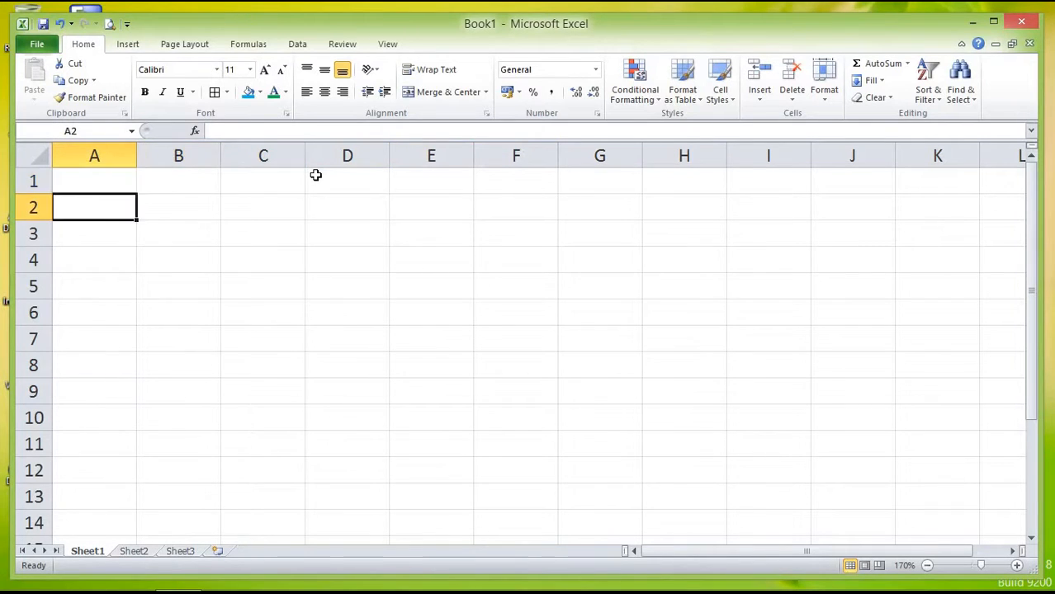
pyautogui.press('Down')
pyautogui.press('Down')
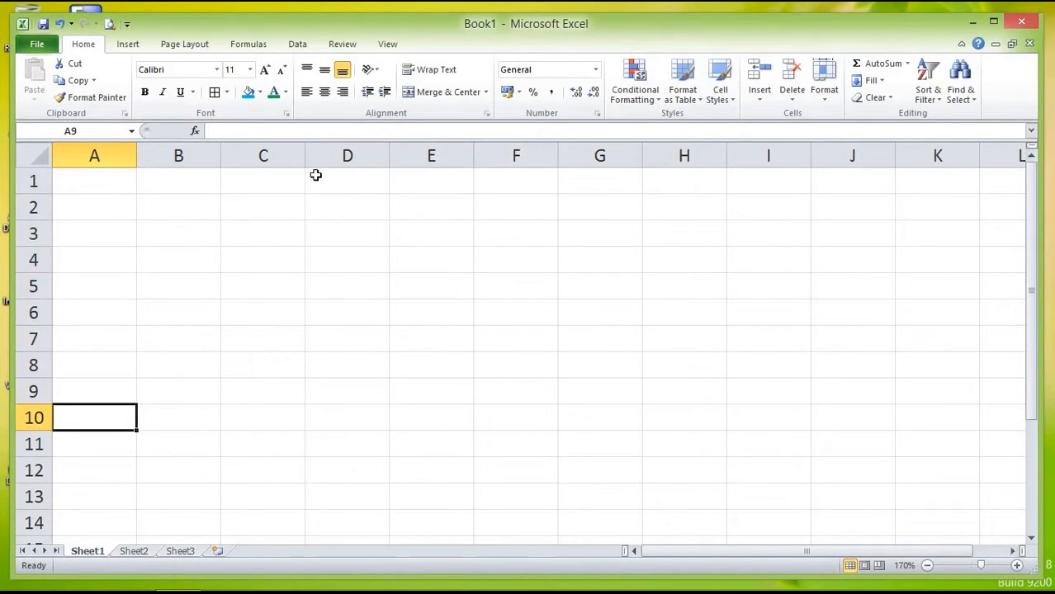
pyautogui.press('Up')
pyautogui.press('Up')
pyautogui.press('Up')
pyautogui.press('Up')
pyautogui.hotkey('ctrl', 'Home')
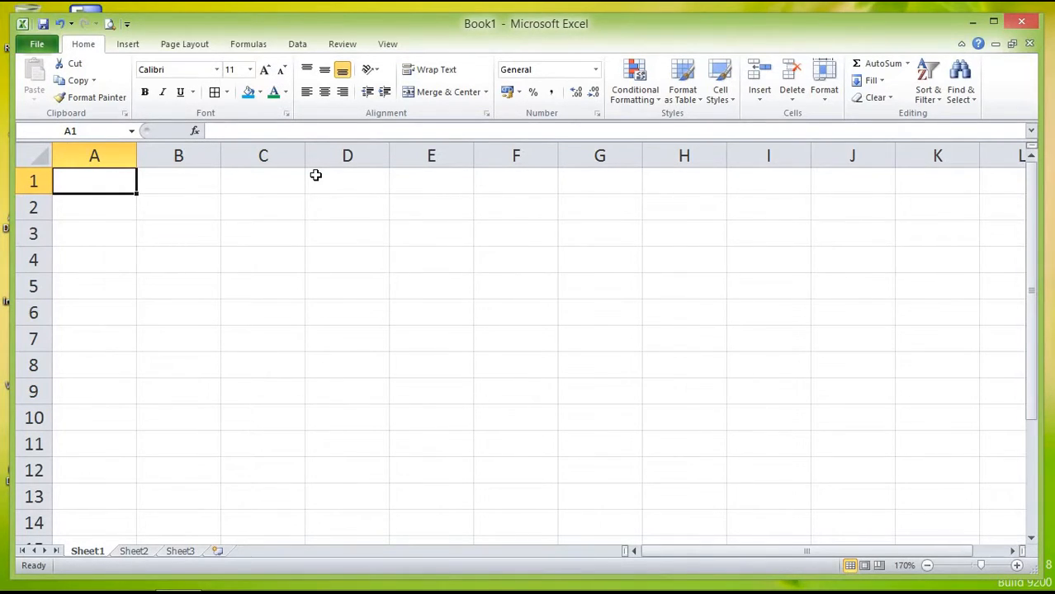
# Step: Examine the column letters along row 1 past column Z out to the last column, XFD, and return to cell A1
pyautogui.press('Right')
pyautogui.press('Right')
pyautogui.press('Right')
pyautogui.press('Right')
pyautogui.press('Right')
pyautogui.press('Right')
pyautogui.press('Right')
pyautogui.press('Right')
pyautogui.press('Right')
pyautogui.press('Right')
pyautogui.press('Right')
pyautogui.press('Right')
pyautogui.press('Right')
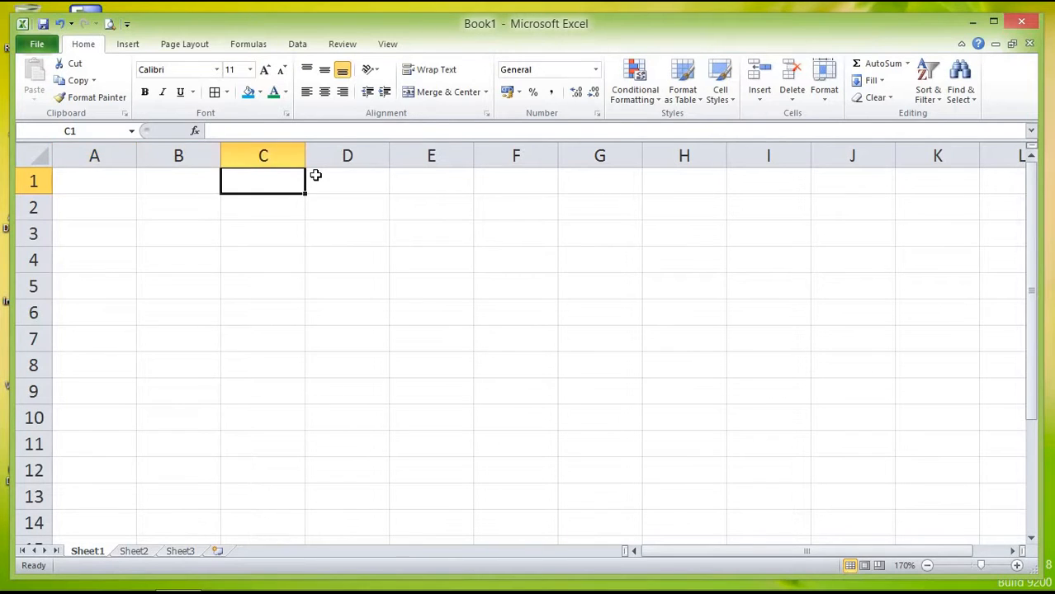
pyautogui.press('Right')
pyautogui.press('Right')
pyautogui.press('Right')
pyautogui.press('Right')
pyautogui.press('Right')
pyautogui.press('Right')
pyautogui.press('Right')
pyautogui.press('Right')
pyautogui.press('Right')
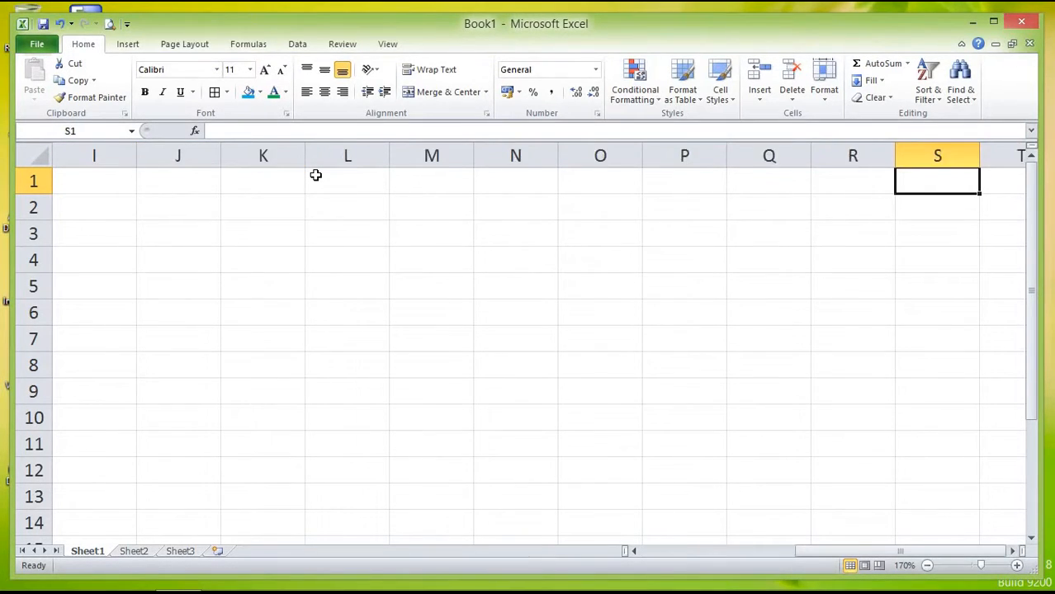
pyautogui.press('Right')
pyautogui.press('Right')
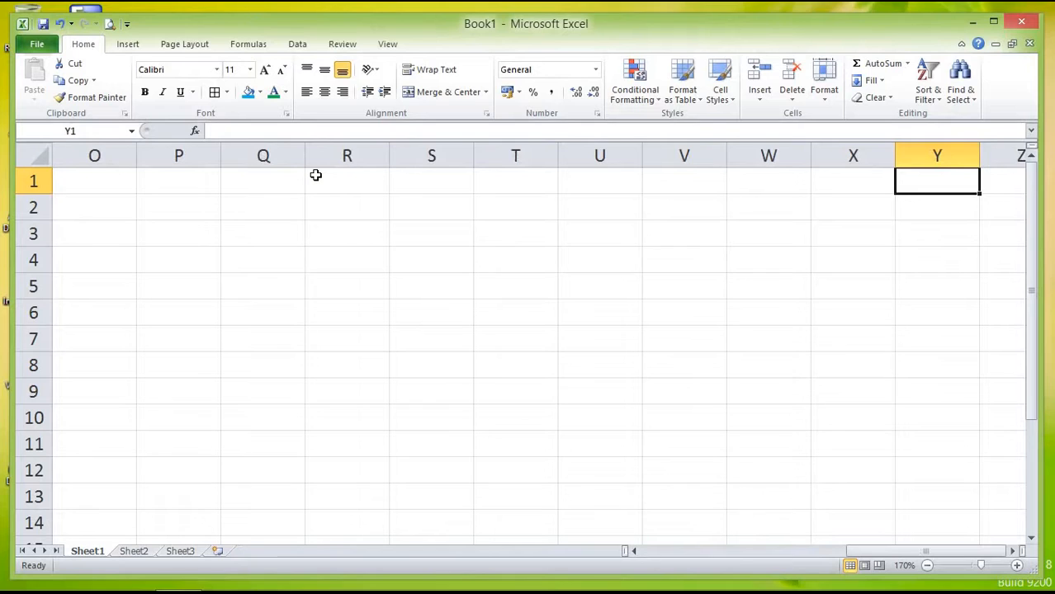
pyautogui.press('Right')
pyautogui.press('Right')
pyautogui.press('Right')
pyautogui.press('Right')
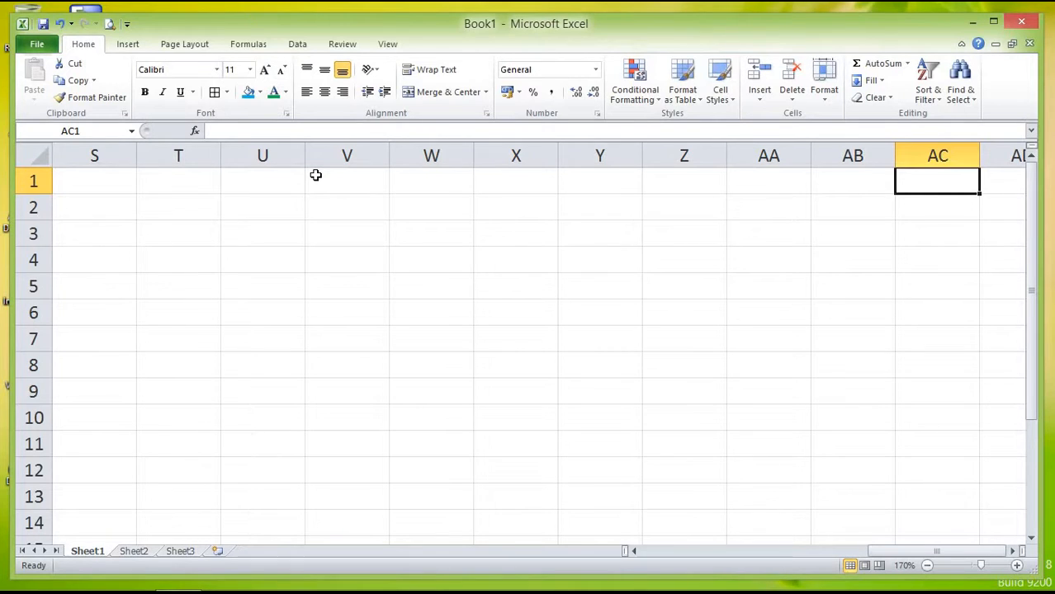
pyautogui.hotkey('ctrl', 'Right')
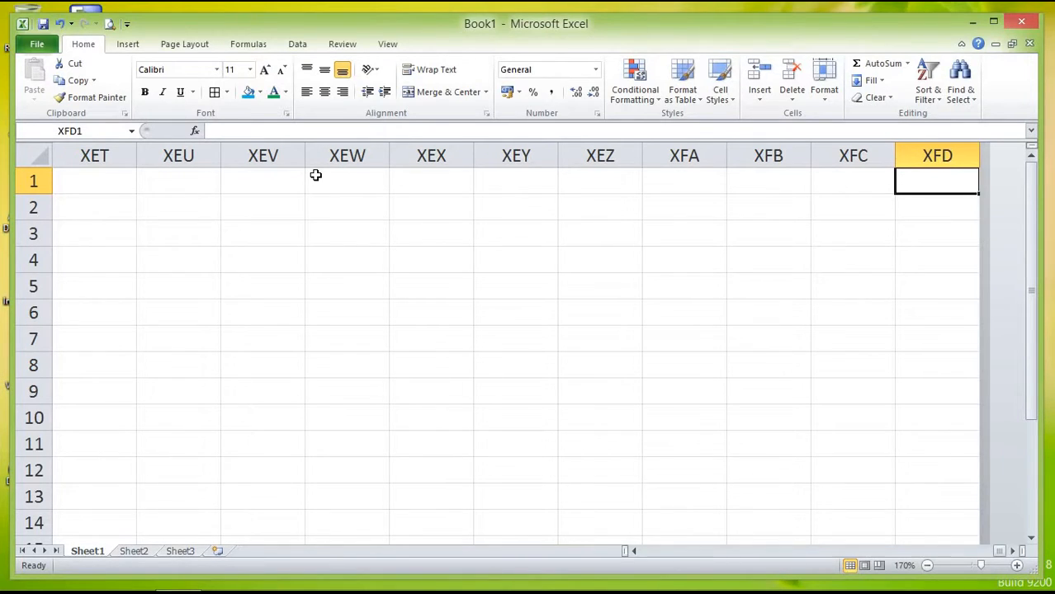
pyautogui.hotkey('ctrl', 'Left')
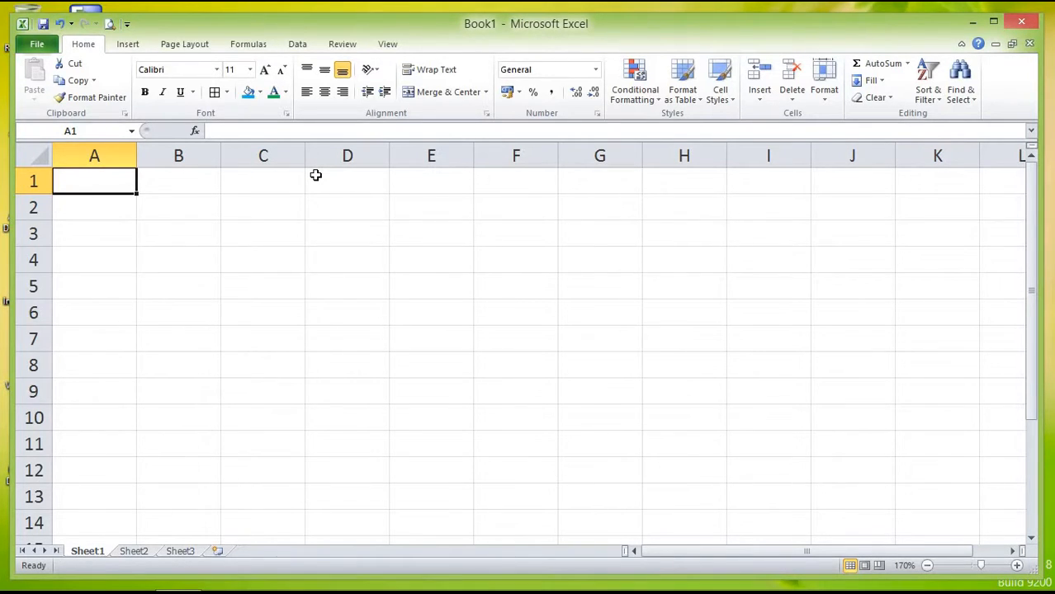
# Step: Examine the row numbers down column A through row 27 and on to the sheet's last row
pyautogui.press('Down')
pyautogui.press('Down')
pyautogui.press('Down')
pyautogui.press('Down')
pyautogui.press('Down')
pyautogui.press('Down')
pyautogui.press('Down')
pyautogui.press('Down')
pyautogui.press('Down')
pyautogui.press('Down')
pyautogui.press('Down')
pyautogui.press('Down')
pyautogui.press('Down')
pyautogui.press('Down')
pyautogui.press('Down')
pyautogui.press('Down')
pyautogui.press('Down')
pyautogui.press('Down')
pyautogui.press('Down')
pyautogui.press('Down')
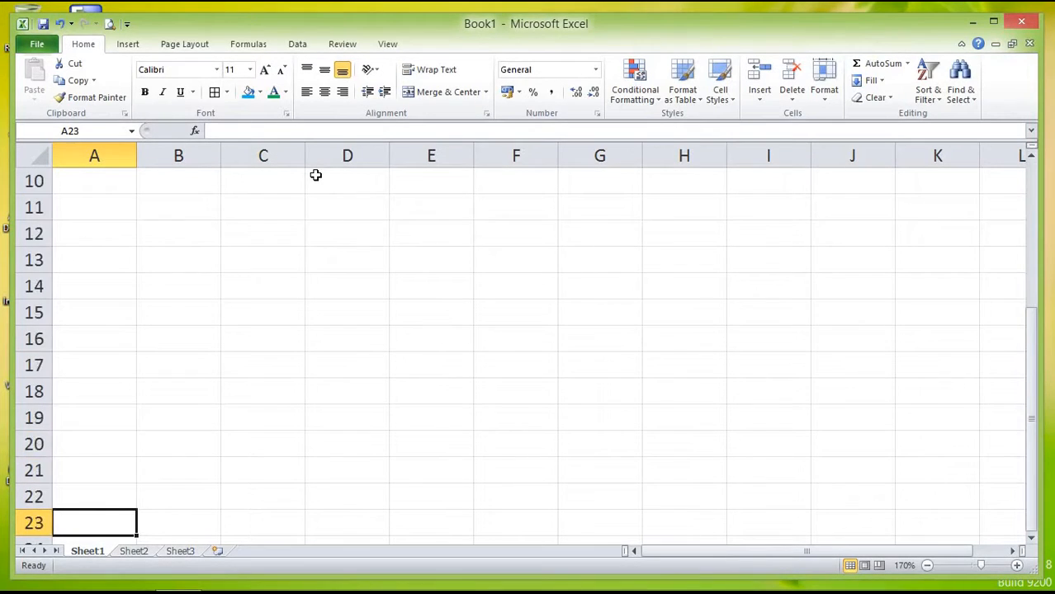
pyautogui.press('Down')
pyautogui.press('Down')
pyautogui.press('Down')
pyautogui.press('Down')
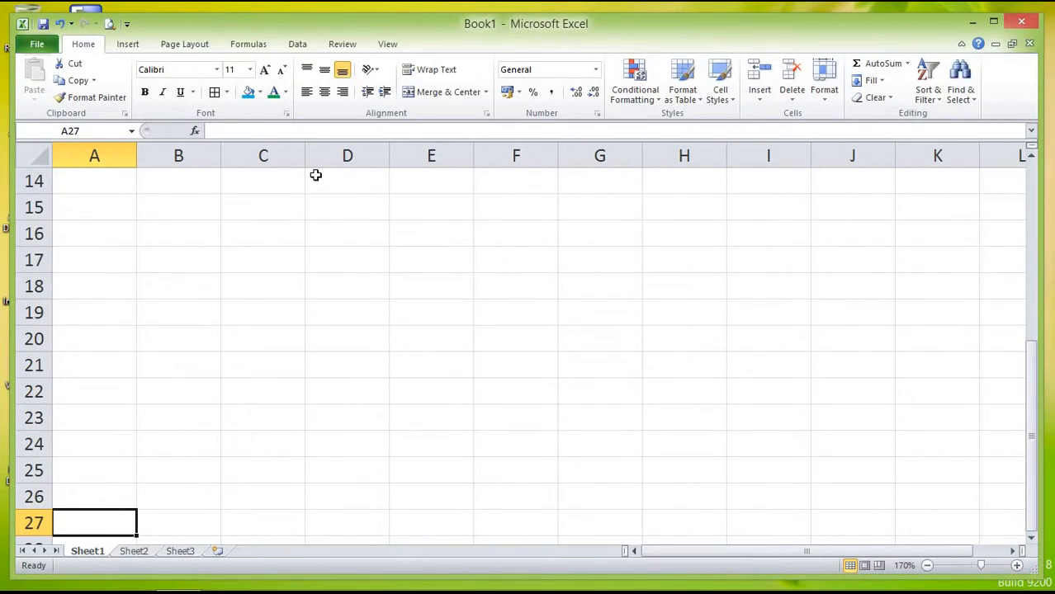
pyautogui.hotkey('ctrl', 'Down')
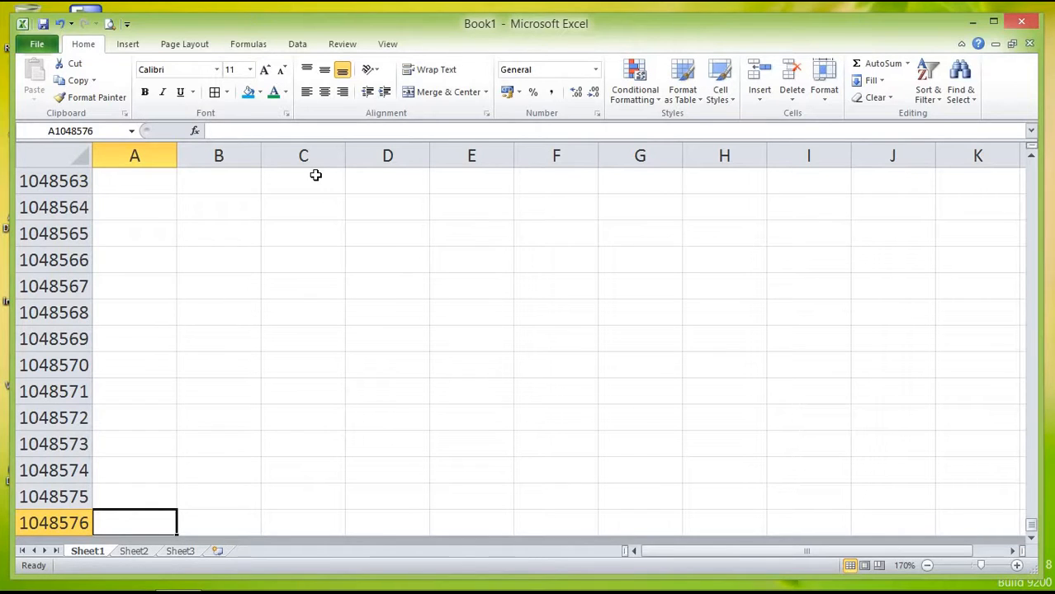
# Step: Step back up column A from the last row to row 1048561, and return to cell A1
pyautogui.press('Up')
pyautogui.press('Up')
pyautogui.press('Up')
pyautogui.press('Up')
pyautogui.press('Up')
pyautogui.press('Up')
pyautogui.press('Up')
pyautogui.press('Up')
pyautogui.press('Up')
pyautogui.press('Up')
pyautogui.press('Up')
pyautogui.press('Up')
pyautogui.press('Up')
pyautogui.press('Up')
pyautogui.press('Up')
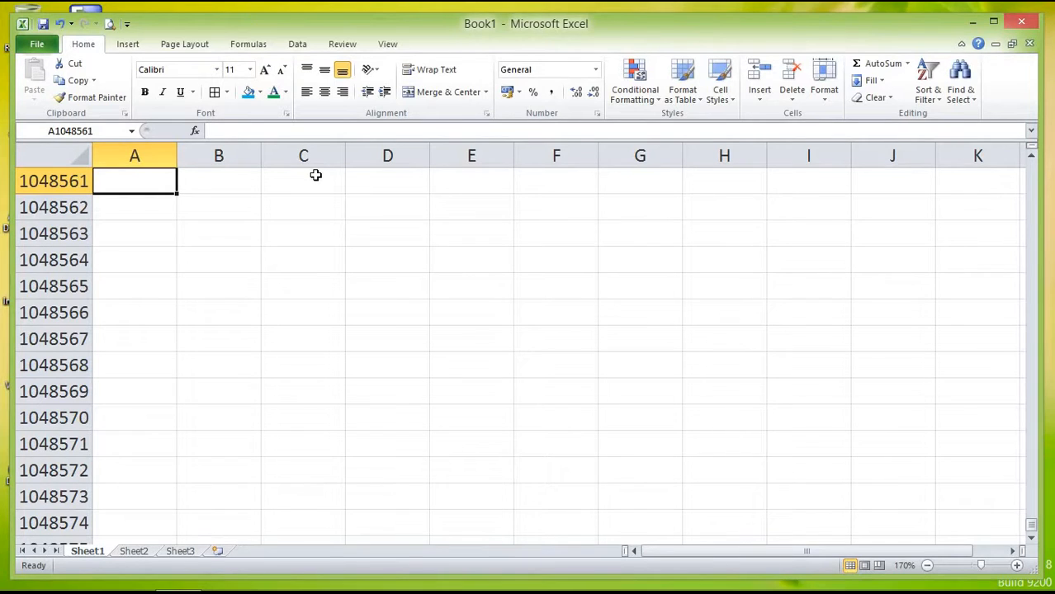
pyautogui.hotkey('ctrl', 'Up')
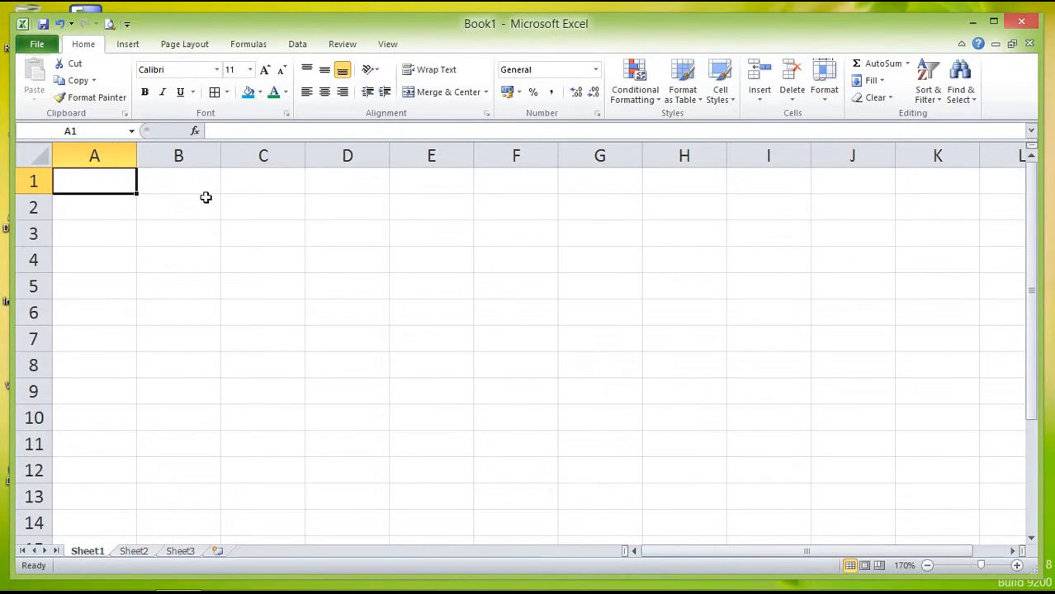
# Step: Draw two straight arrows pointing at cell E10, about 4.64 cm down column E and about 6.83 cm along row 10
pyautogui.click(454, 183)
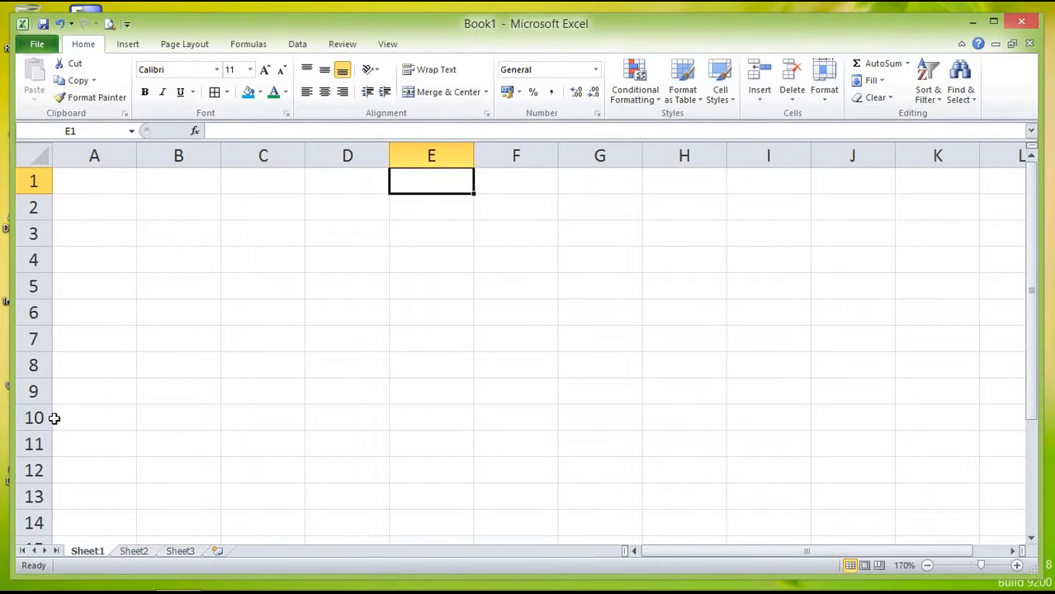
pyautogui.click(413, 418)
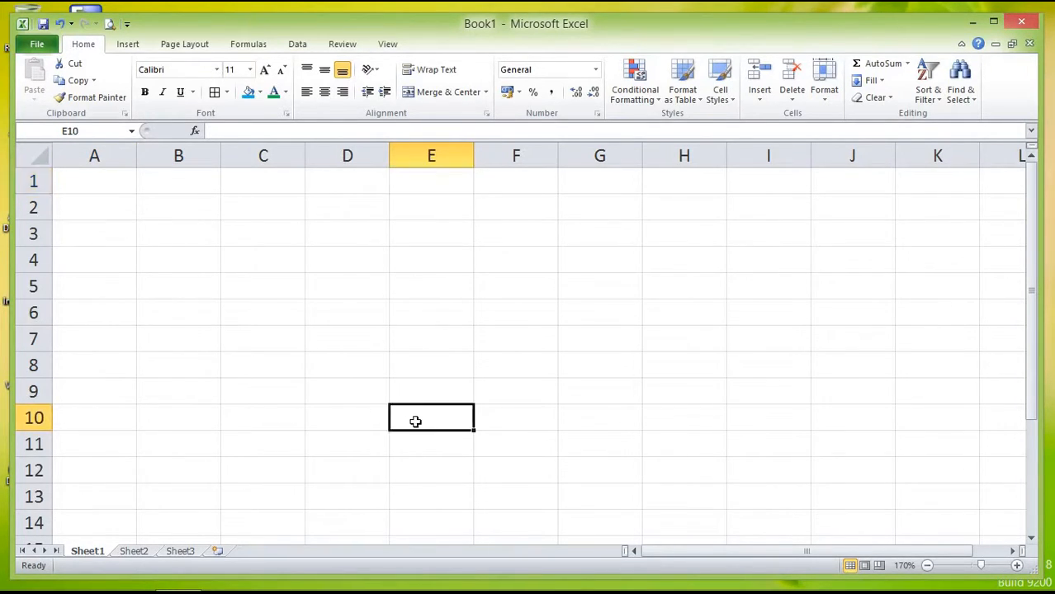
pyautogui.click(133, 47)
pyautogui.click(183, 83)
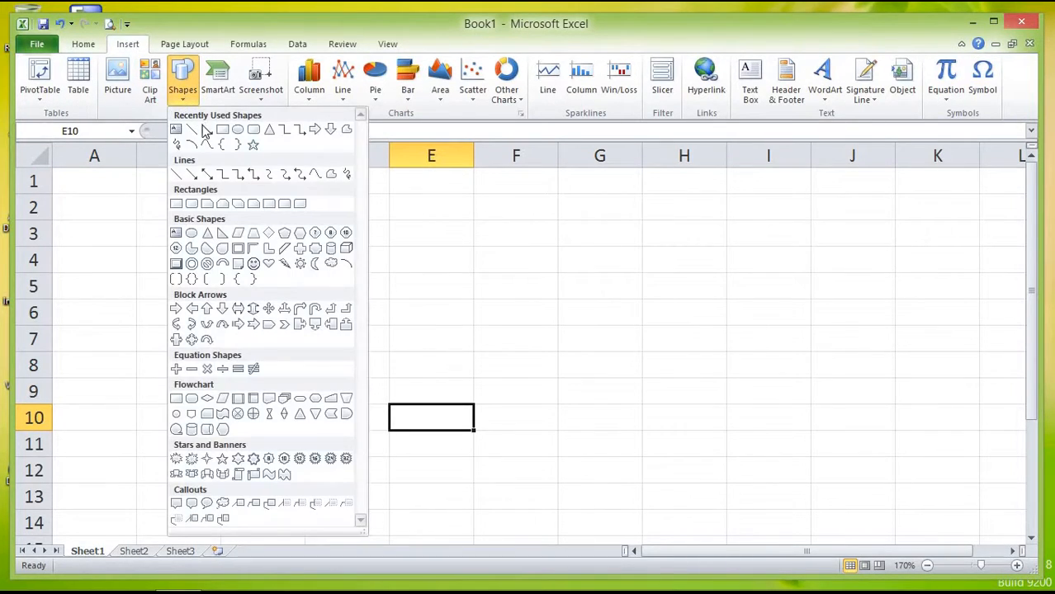
pyautogui.click(208, 136)
pyautogui.moveTo(427, 169); pyautogui.dragTo(428, 399)
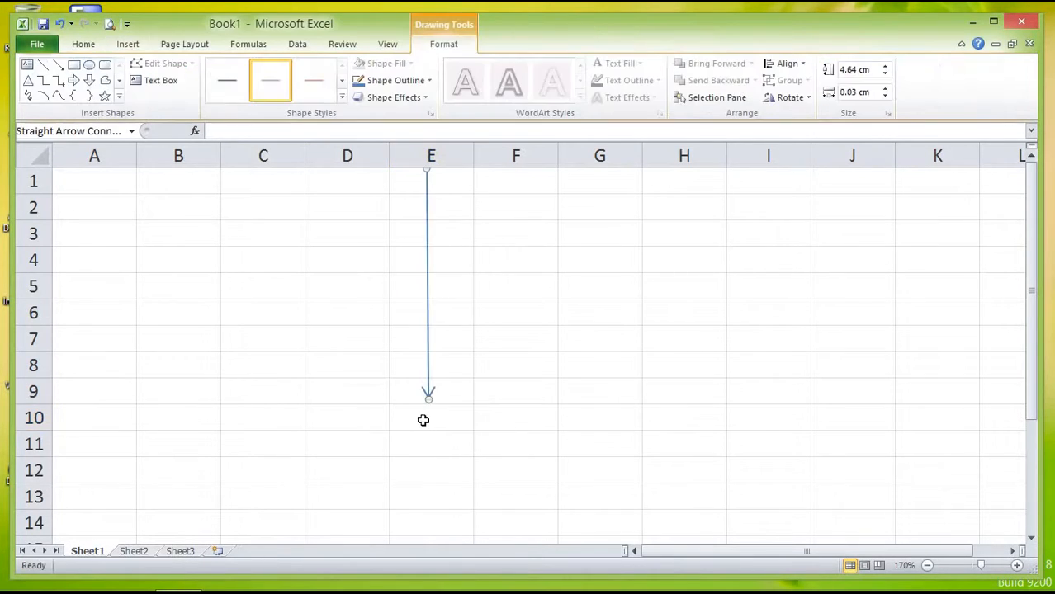
pyautogui.click(58, 64)
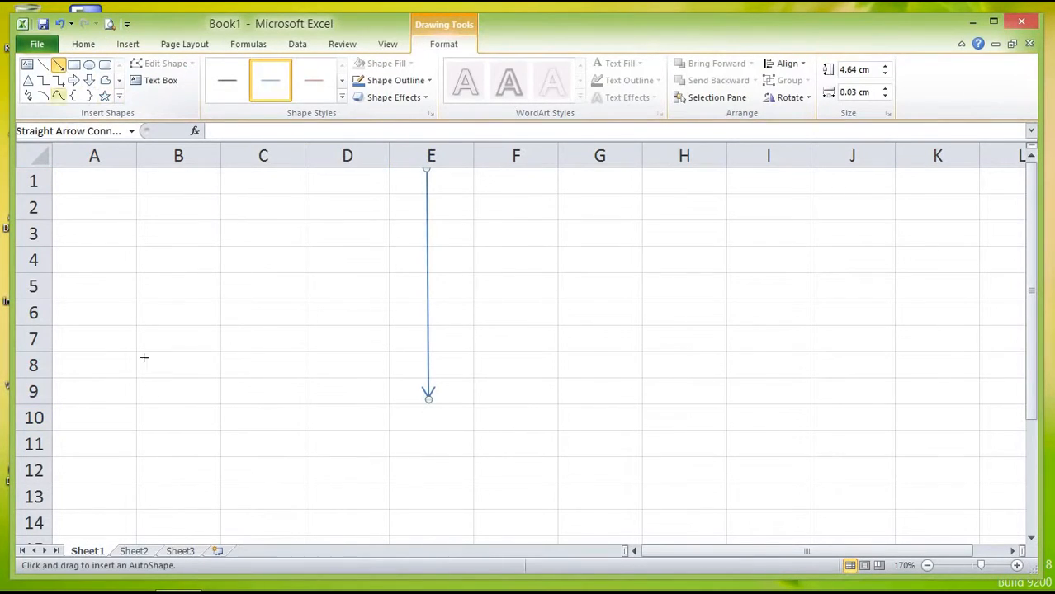
pyautogui.moveTo(53, 417); pyautogui.dragTo(392, 419)
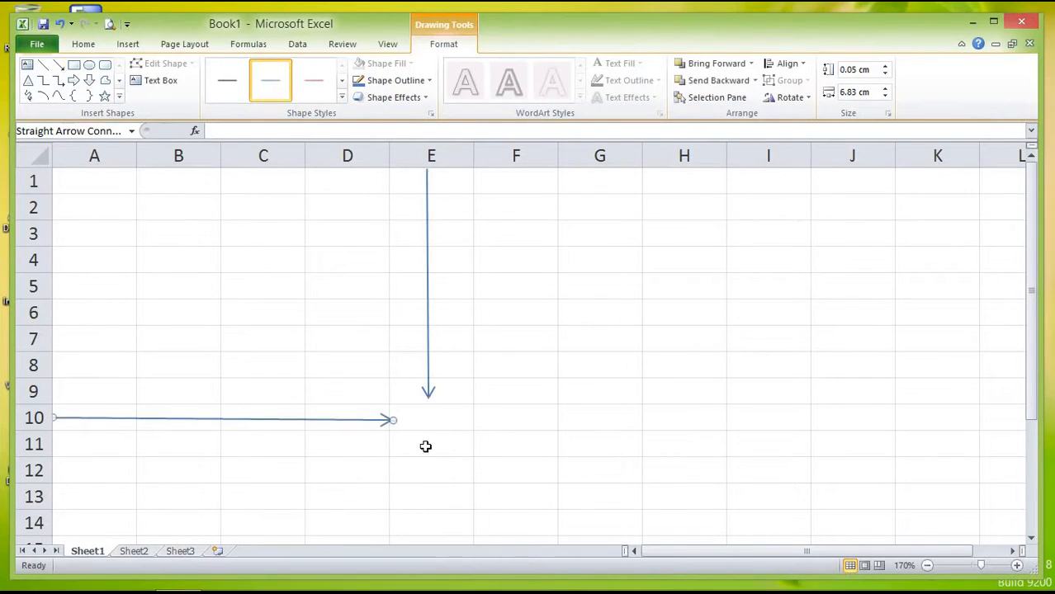
# Step: Enter the text E10 in the cell where the two arrows meet, and reselect that cell
pyautogui.click(431, 422)
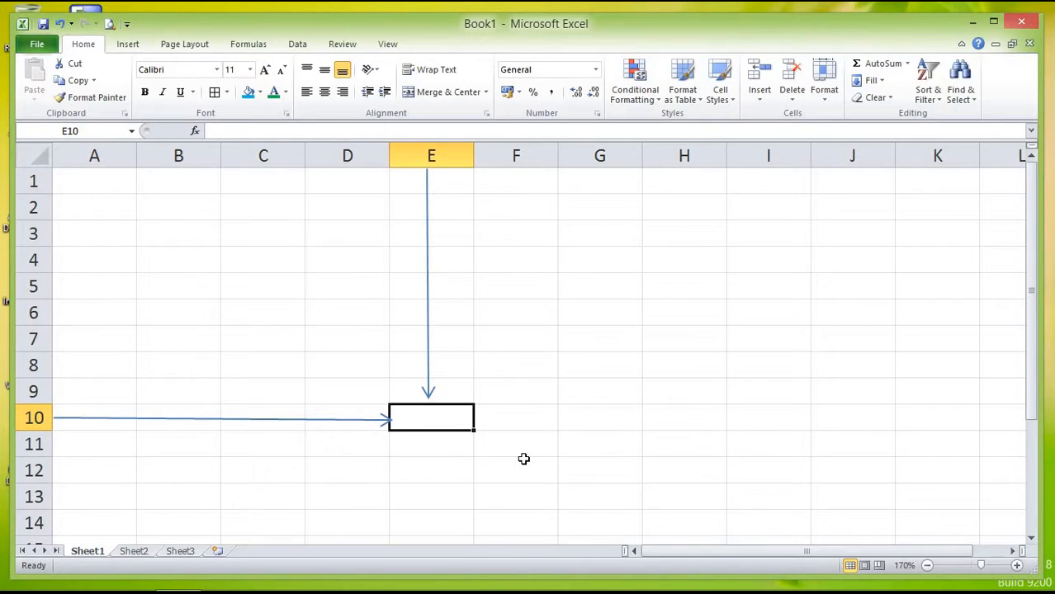
pyautogui.write('W')
pyautogui.press('BackSpace')
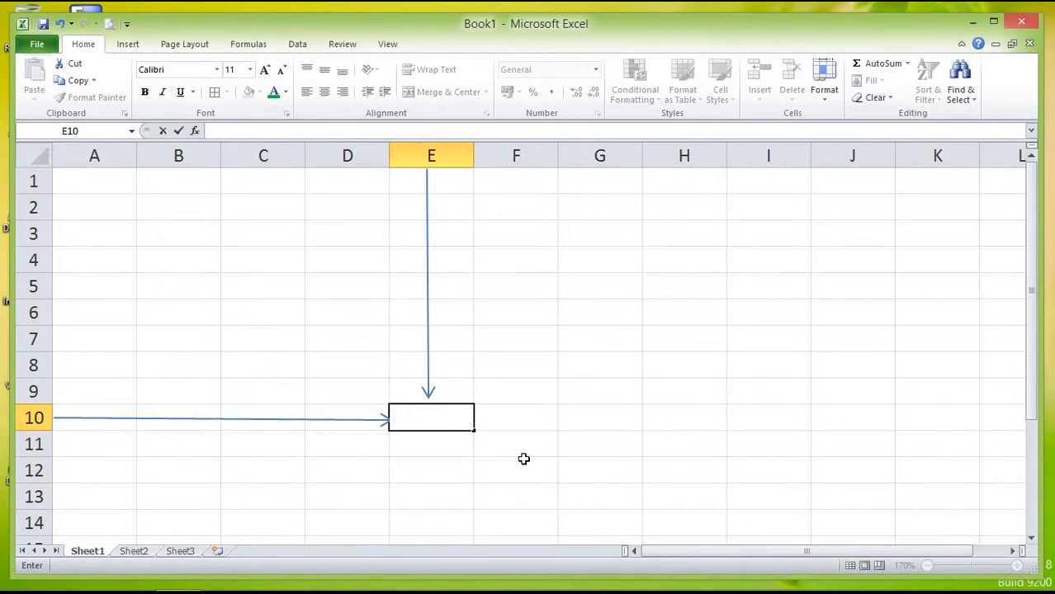
pyautogui.write('E10')
pyautogui.press('Return')
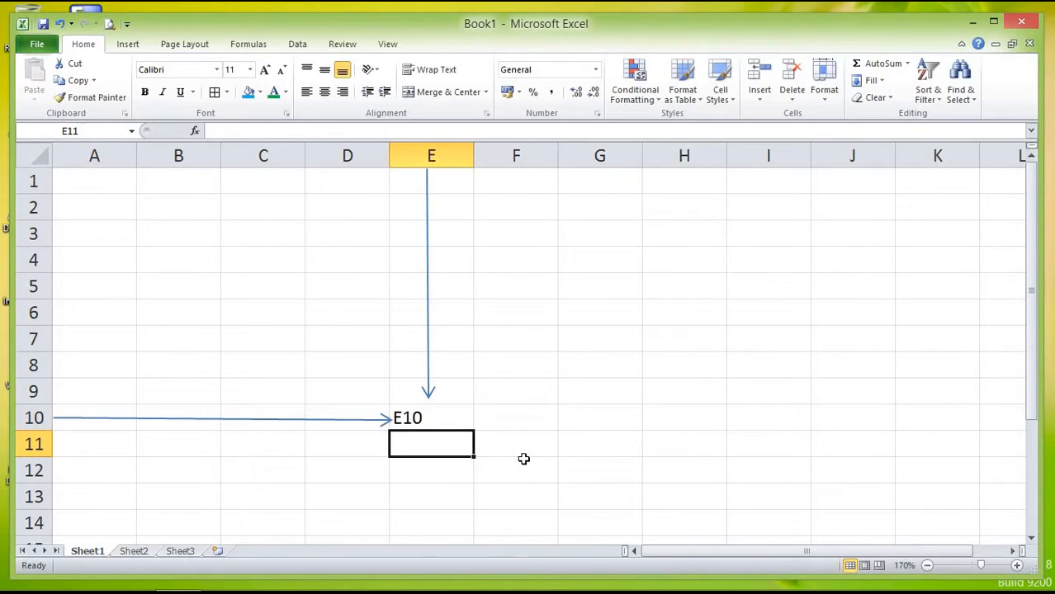
pyautogui.click(446, 423)
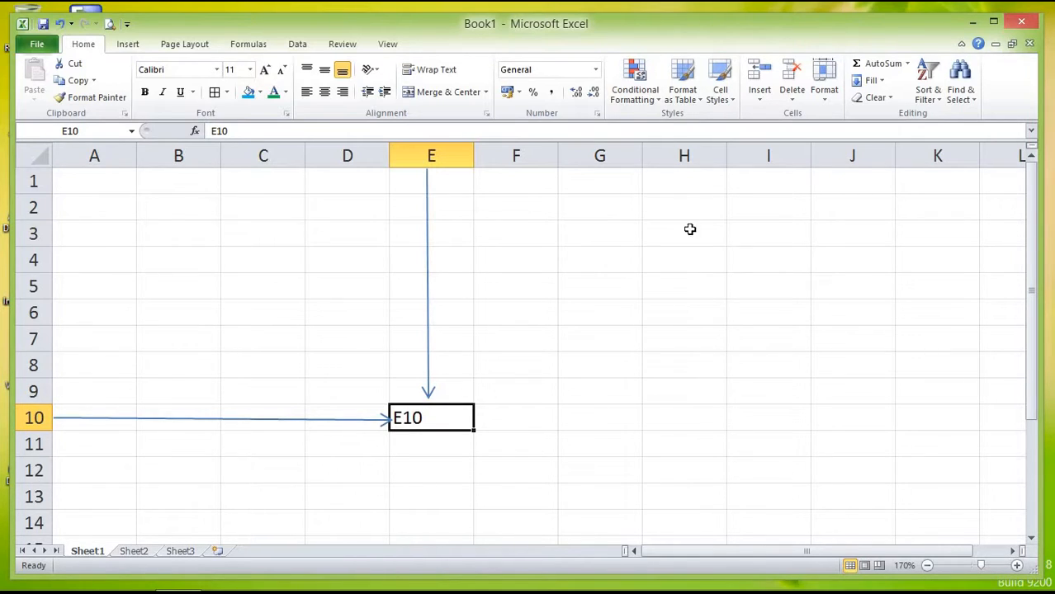
# Step: Draw a straight arrow about 2.65 cm long down column H, ending just above cell H6
pyautogui.click(685, 315)
pyautogui.click(130, 44)
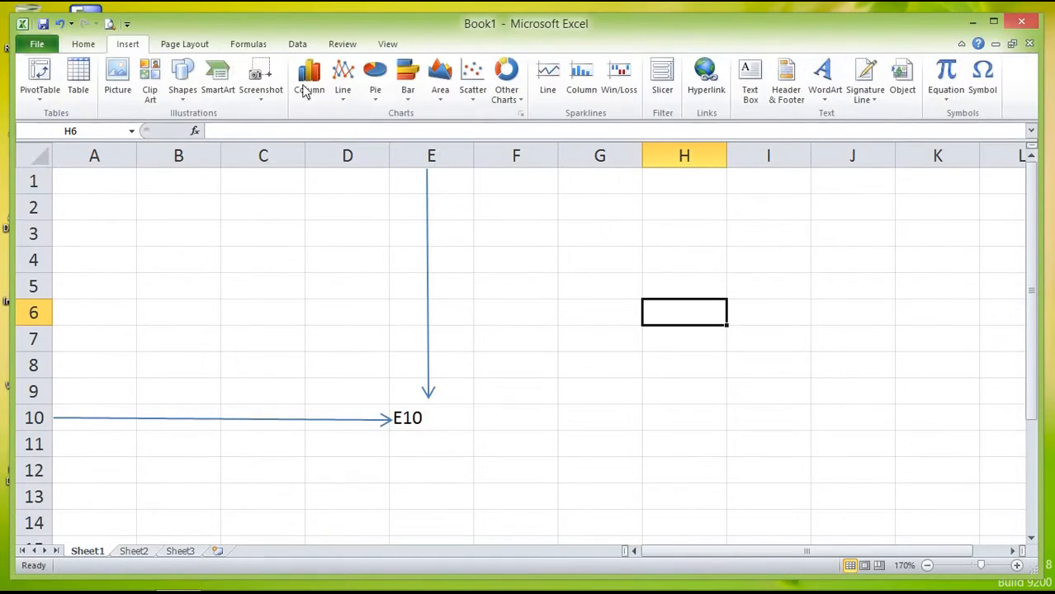
pyautogui.click(183, 83)
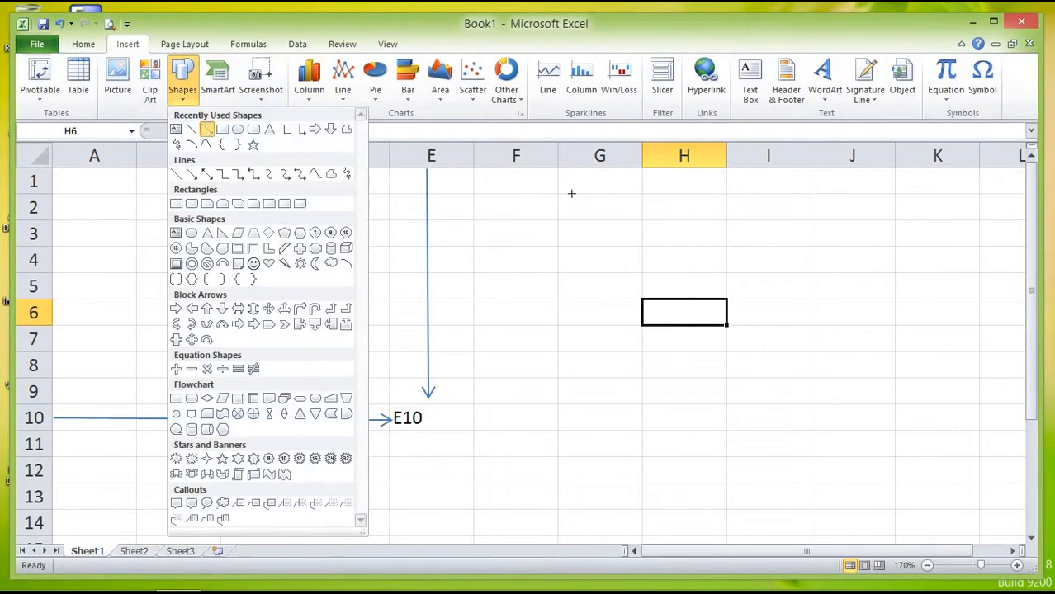
pyautogui.click(208, 132)
pyautogui.moveTo(676, 171); pyautogui.dragTo(678, 331)
pyautogui.click(653, 303)
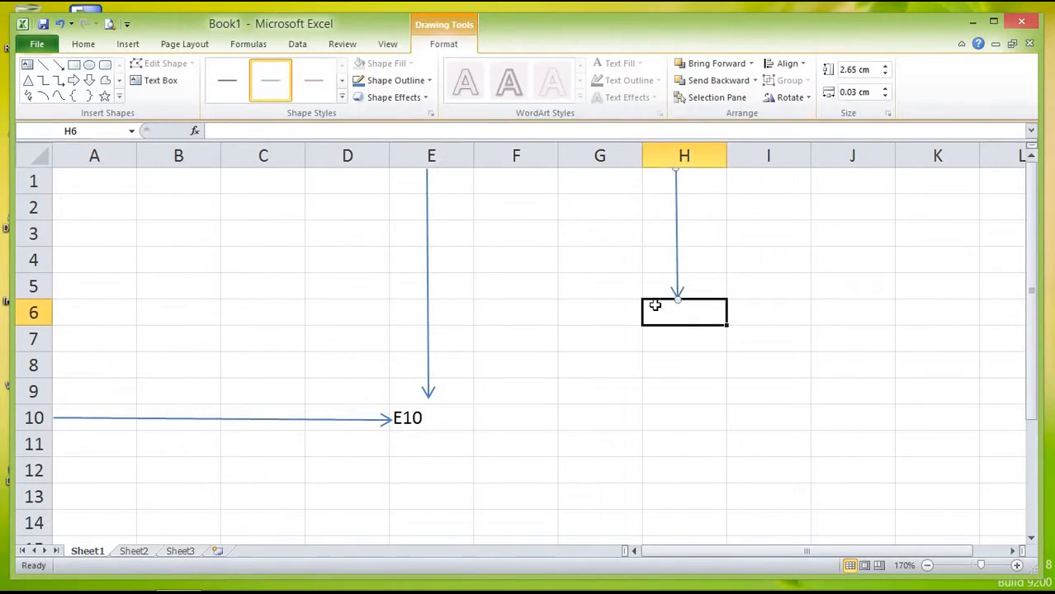
# Step: Draw a straight arrow about 11.58 cm long across row 6 from column A to cell H6
pyautogui.click(127, 46)
pyautogui.click(182, 82)
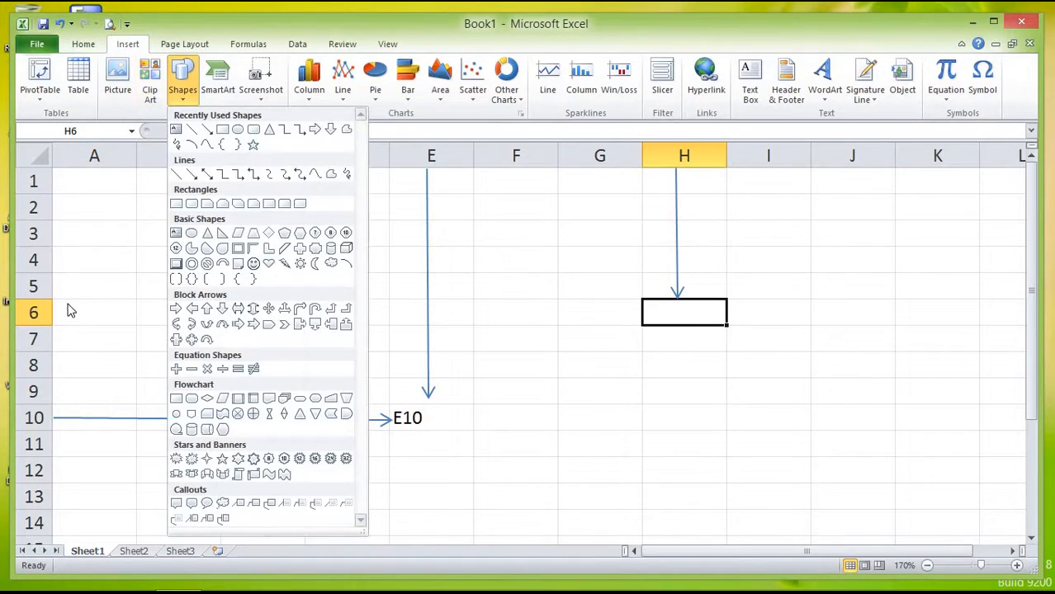
pyautogui.click(206, 130)
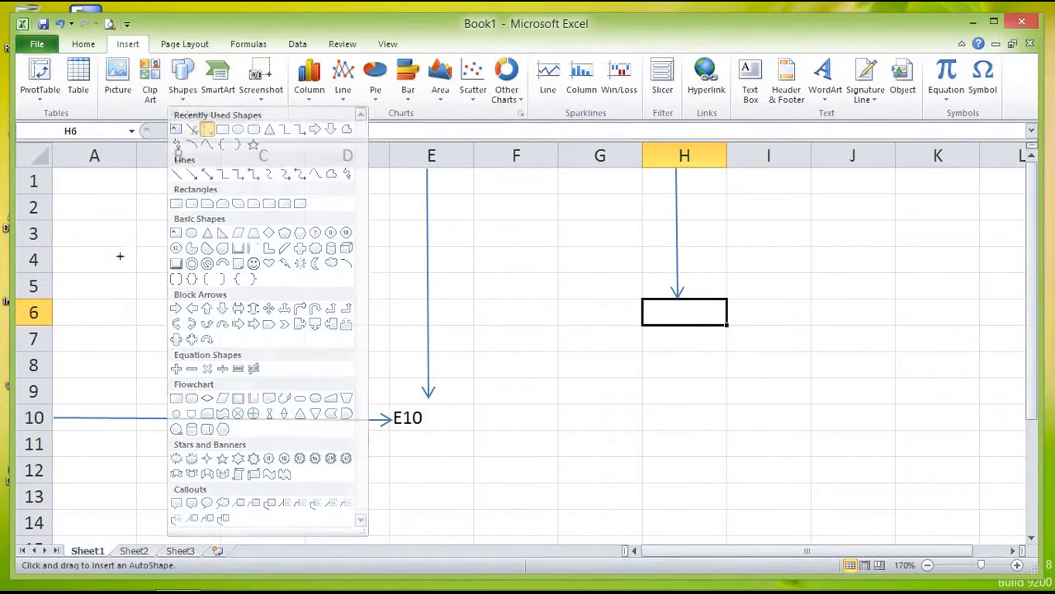
pyautogui.moveTo(61, 318)
pyautogui.mouseDown()
pyautogui.moveTo(626, 325)
pyautogui.moveTo(634, 311)
pyautogui.mouseUp()
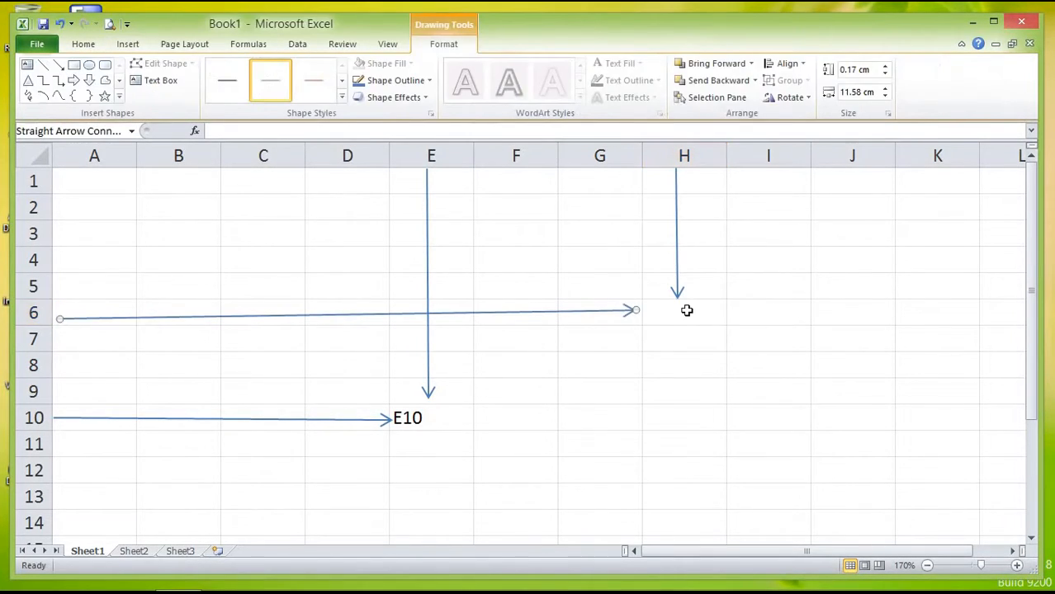
# Step: Enter the text H6 in cell H6, and select cells H6 and E10 in turn to check their addresses
pyautogui.click(687, 312)
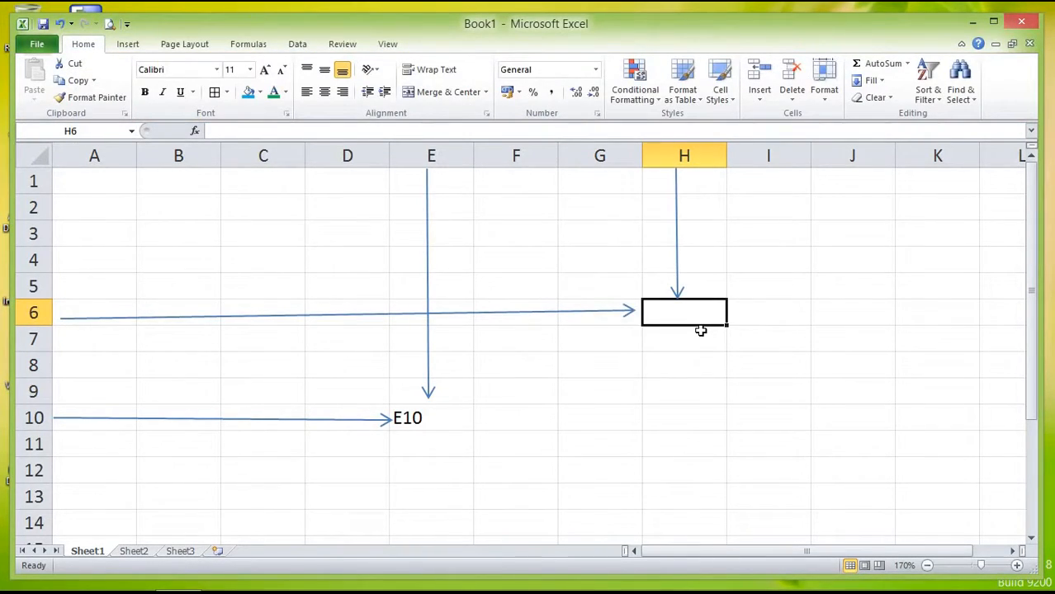
pyautogui.write('H')
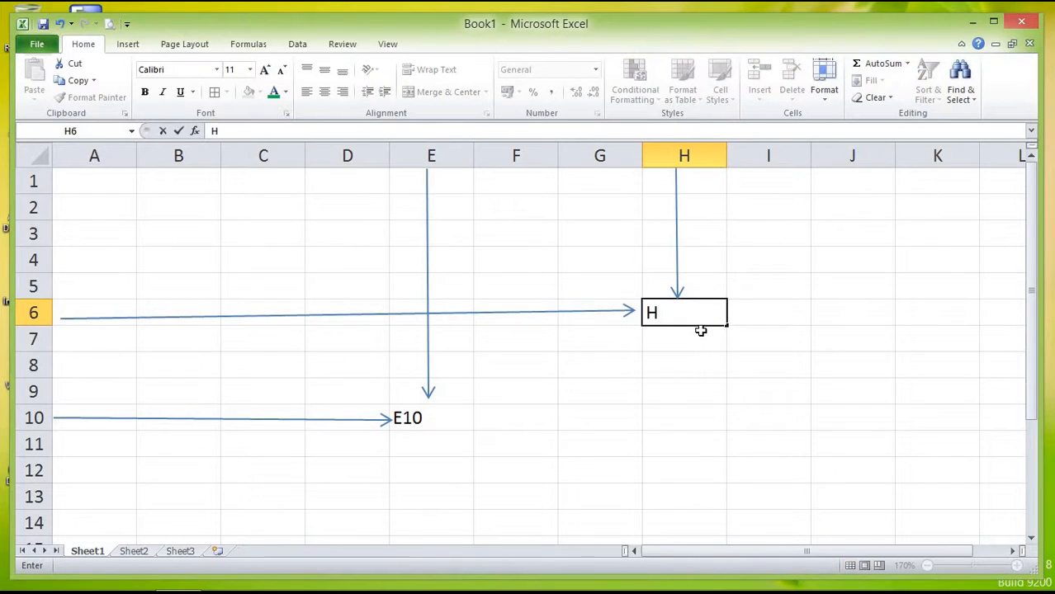
pyautogui.write('6')
pyautogui.press('Return')
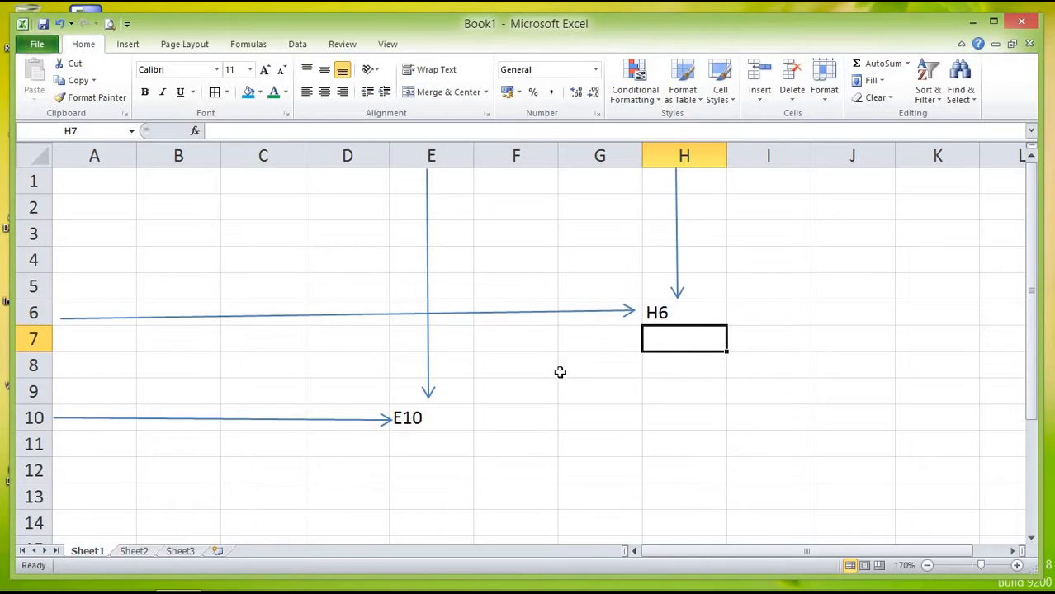
pyautogui.click(673, 314)
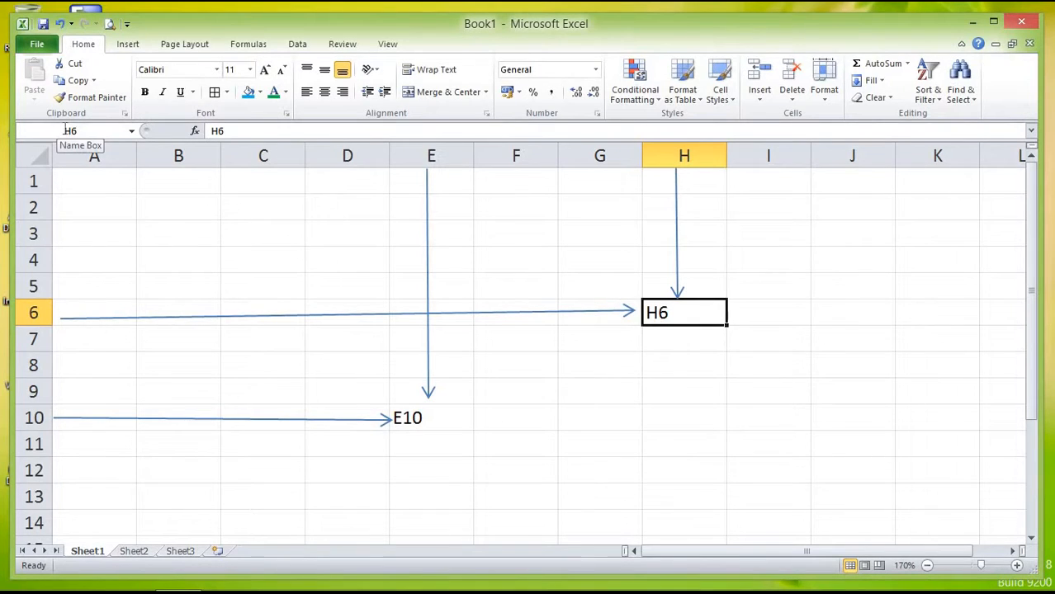
pyautogui.click(405, 418)
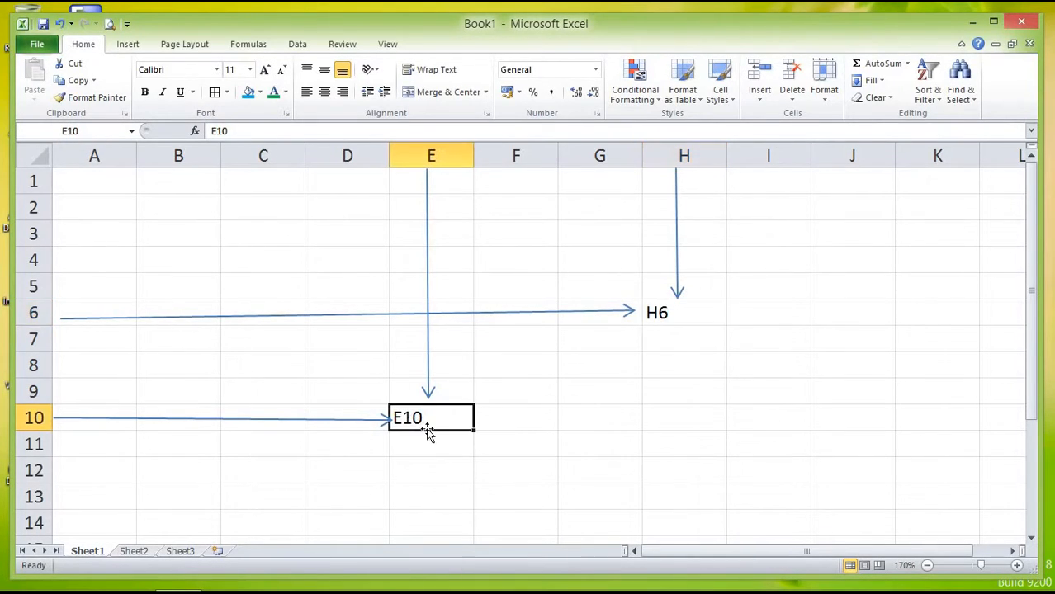
# Step: Select cells H6, H10 and D12 among others in turn to check their addresses
pyautogui.click(660, 310)
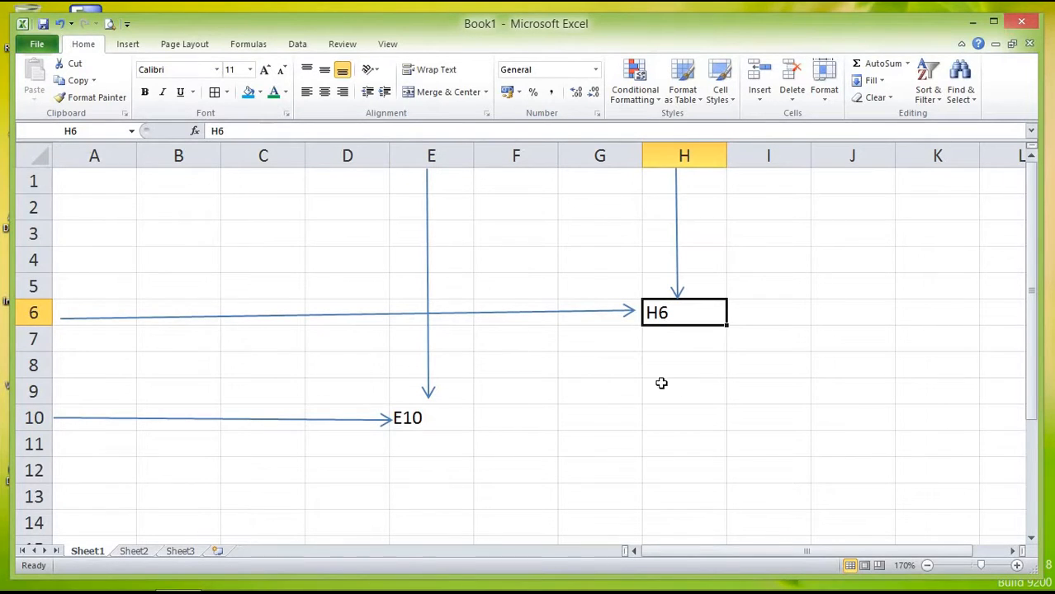
pyautogui.click(696, 410)
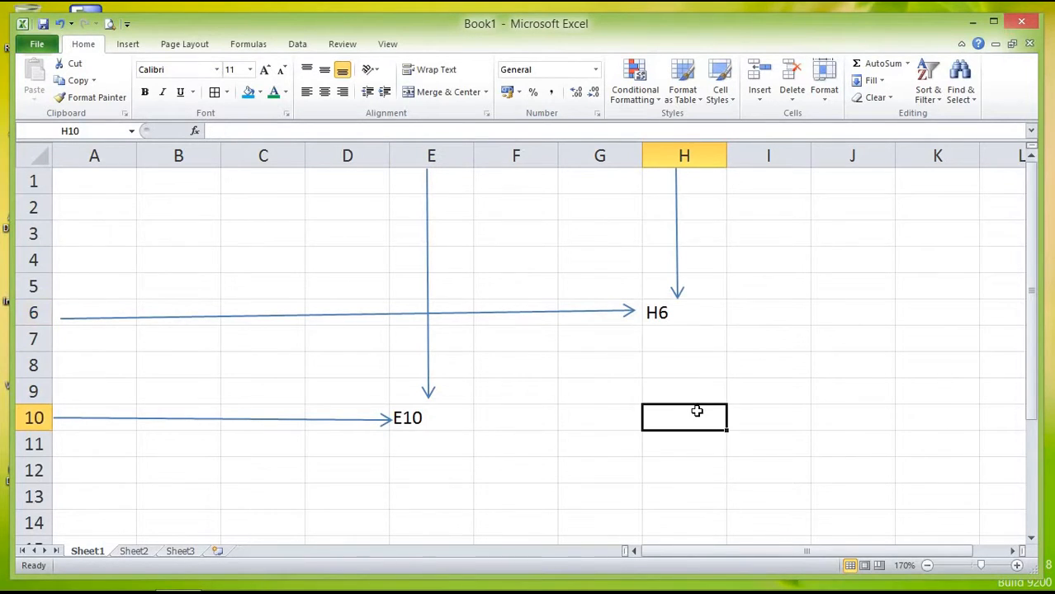
pyautogui.click(817, 370)
pyautogui.click(376, 470)
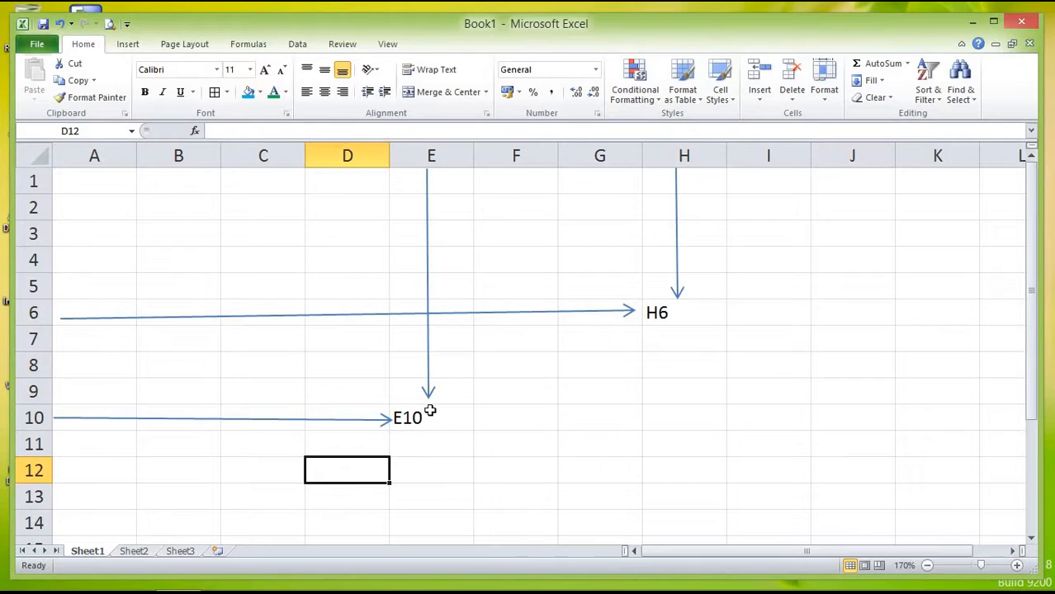
# Step: Delete all four straight arrows that point to cells E10 and H6
pyautogui.click(426, 311)
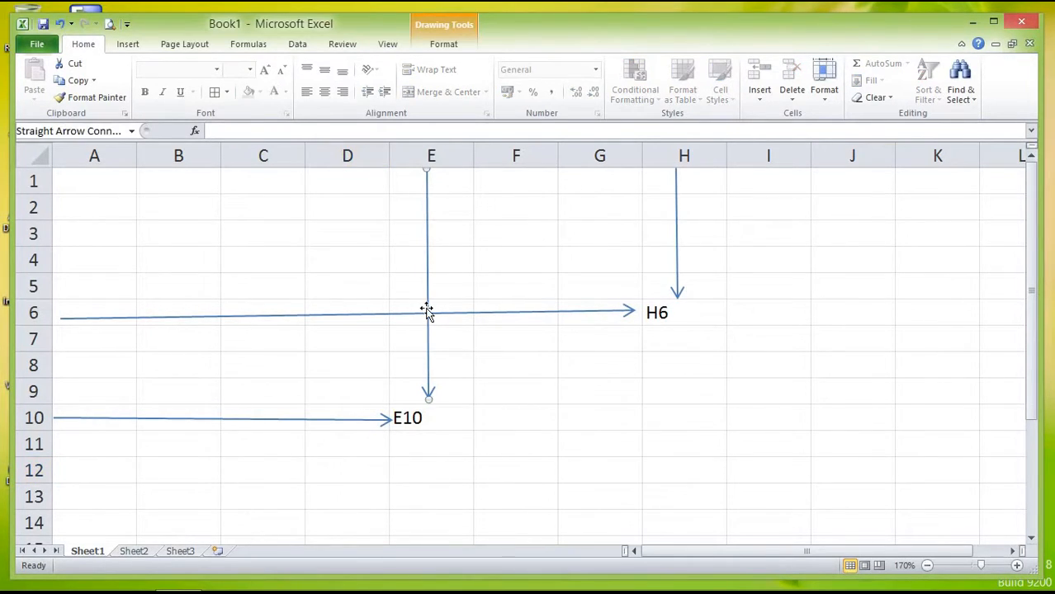
pyautogui.press('Delete')
pyautogui.click(464, 313)
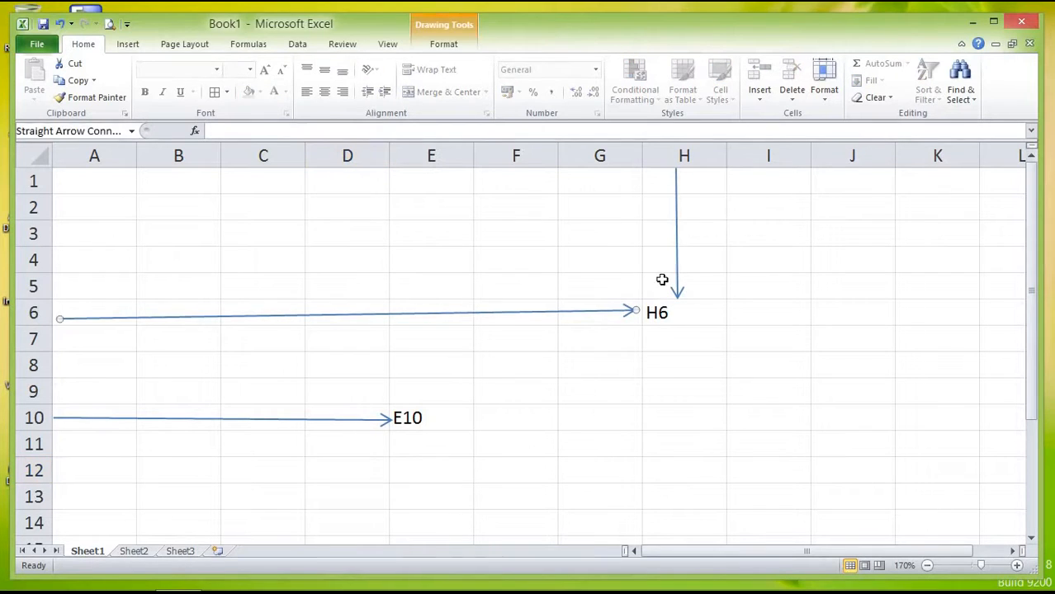
pyautogui.press('Delete')
pyautogui.click(677, 276)
pyautogui.press('Delete')
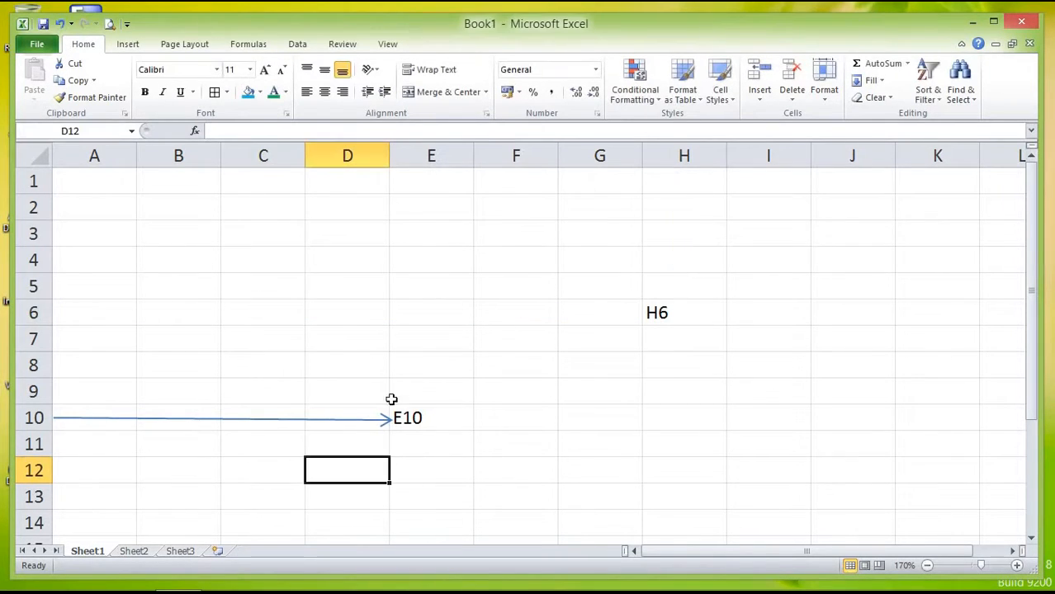
pyautogui.click(363, 418)
pyautogui.press('Delete')
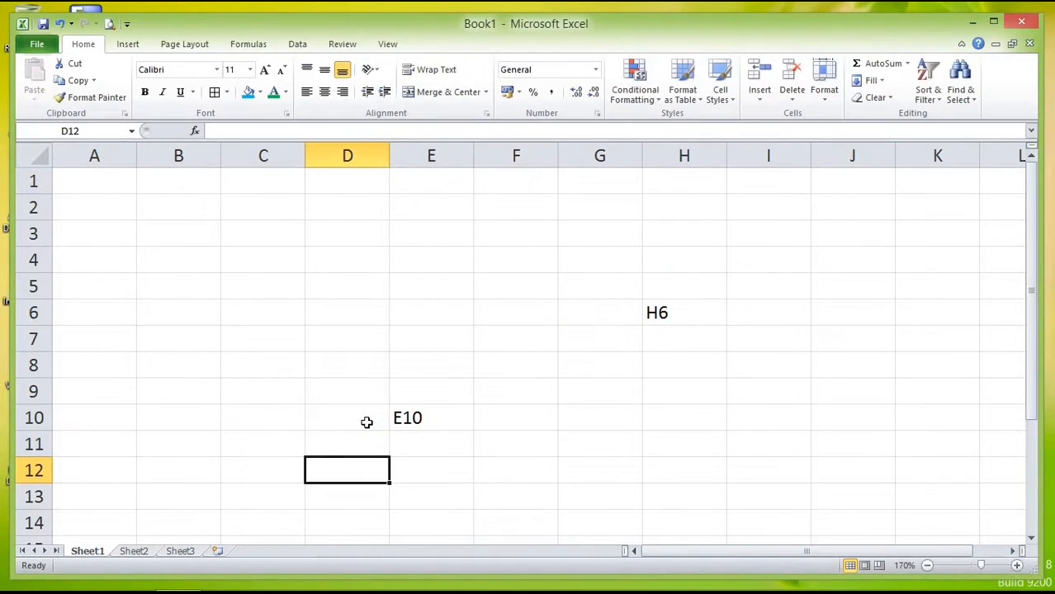
# Step: Clear the label texts from cells E10 and H6
pyautogui.click(410, 417)
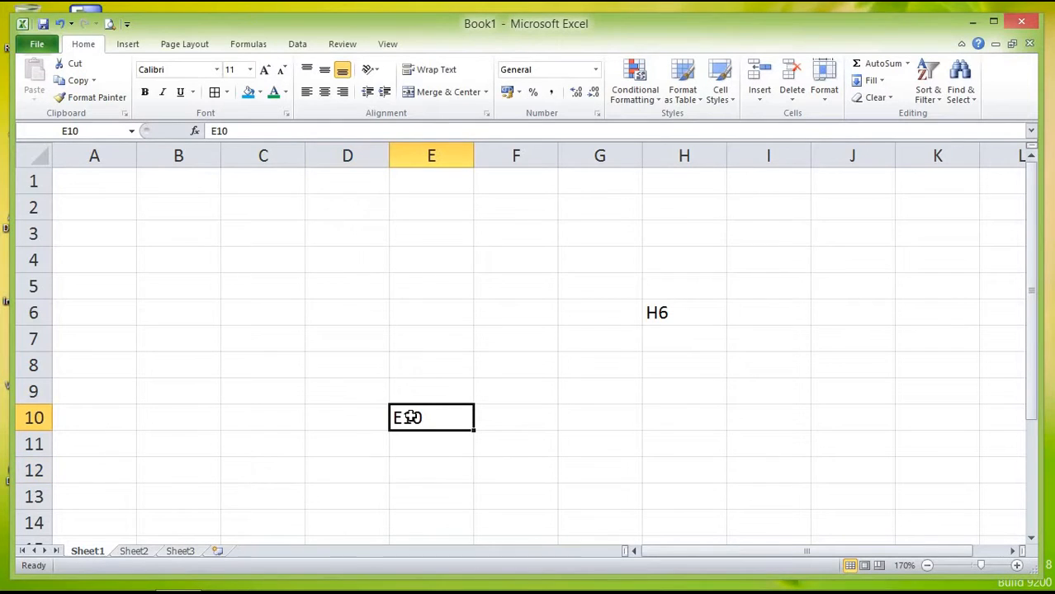
pyautogui.press('Delete')
pyautogui.click(652, 312)
pyautogui.press('Delete')
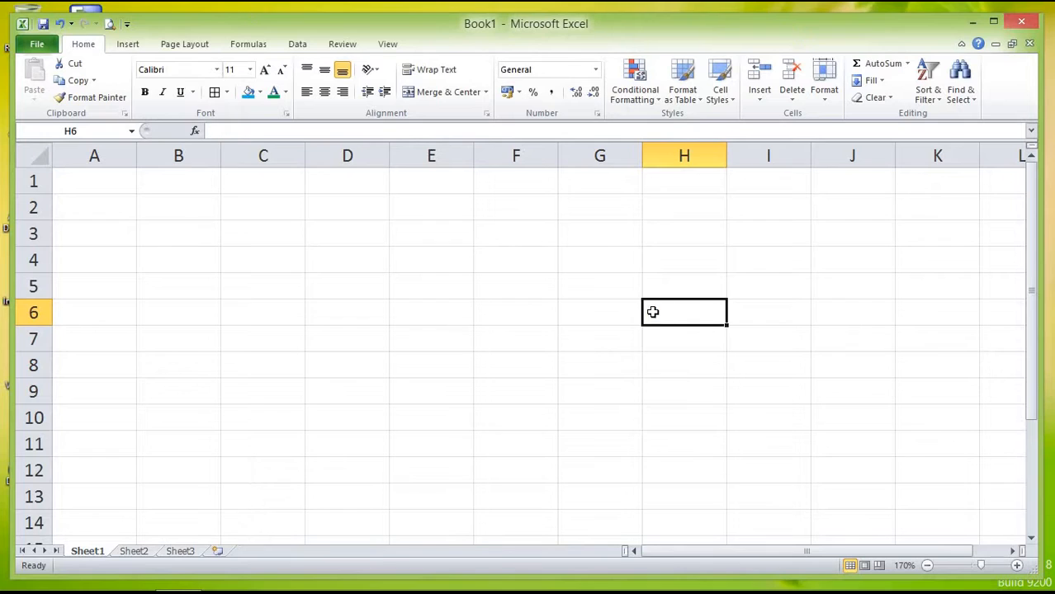
# Step: Enter the heading Student Name in cell A1 and widen column A so the heading fits
pyautogui.click(113, 181)
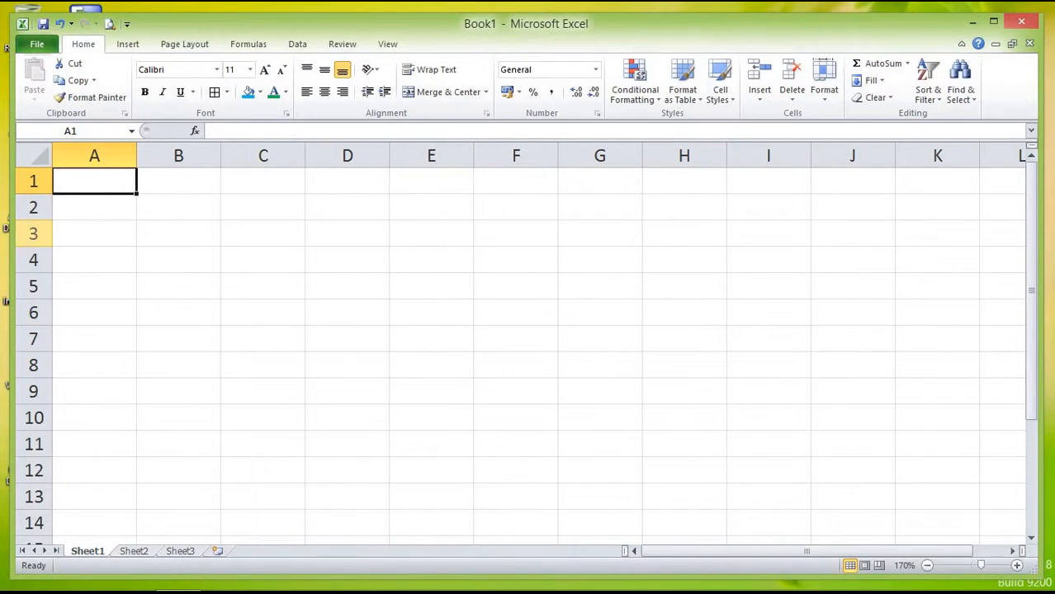
pyautogui.write('s')
pyautogui.press('BackSpace')
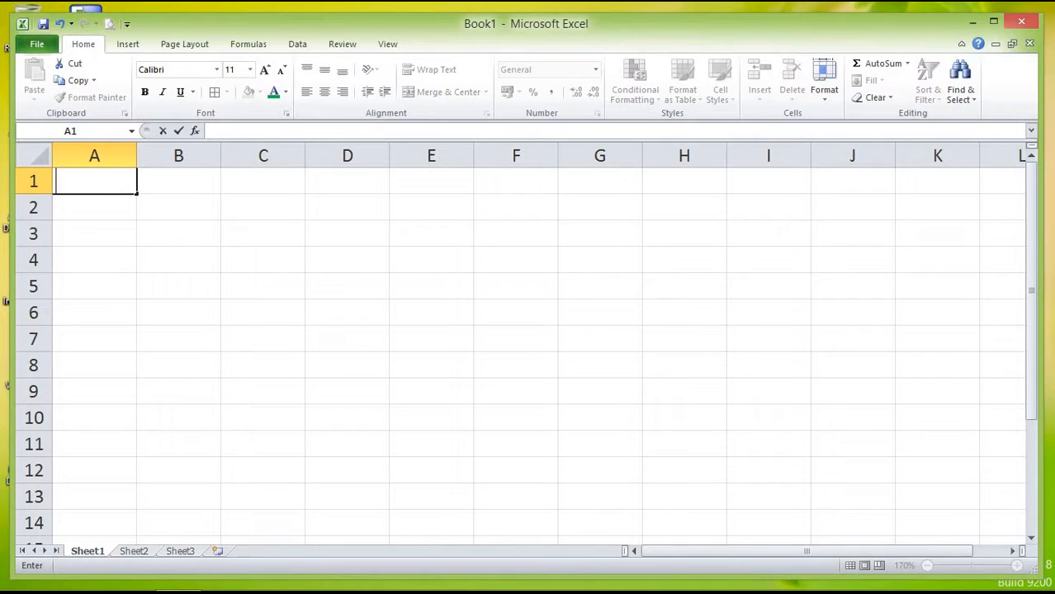
pyautogui.write('Student ')
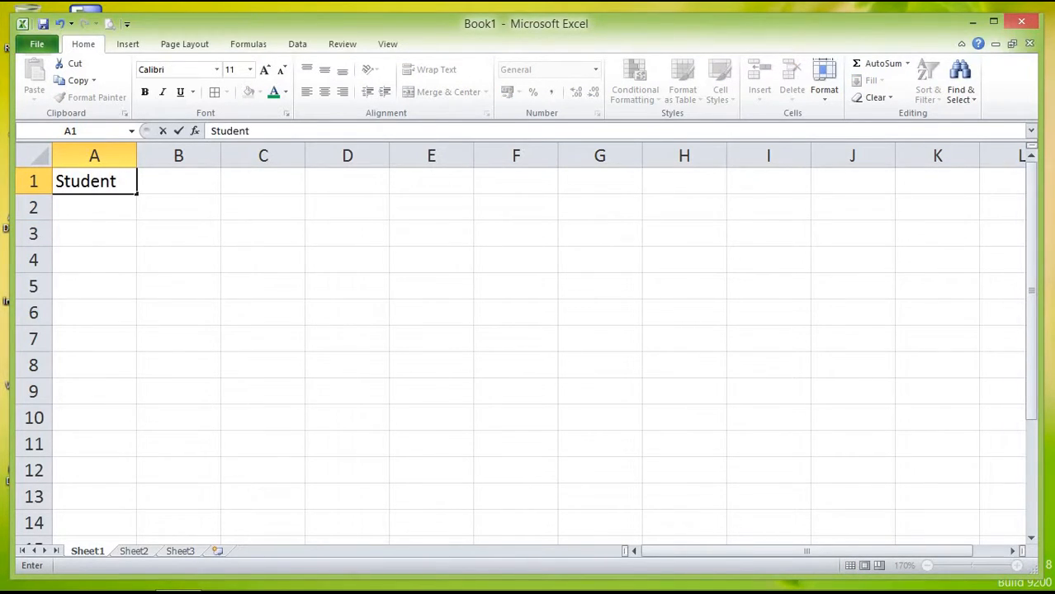
pyautogui.write('Name')
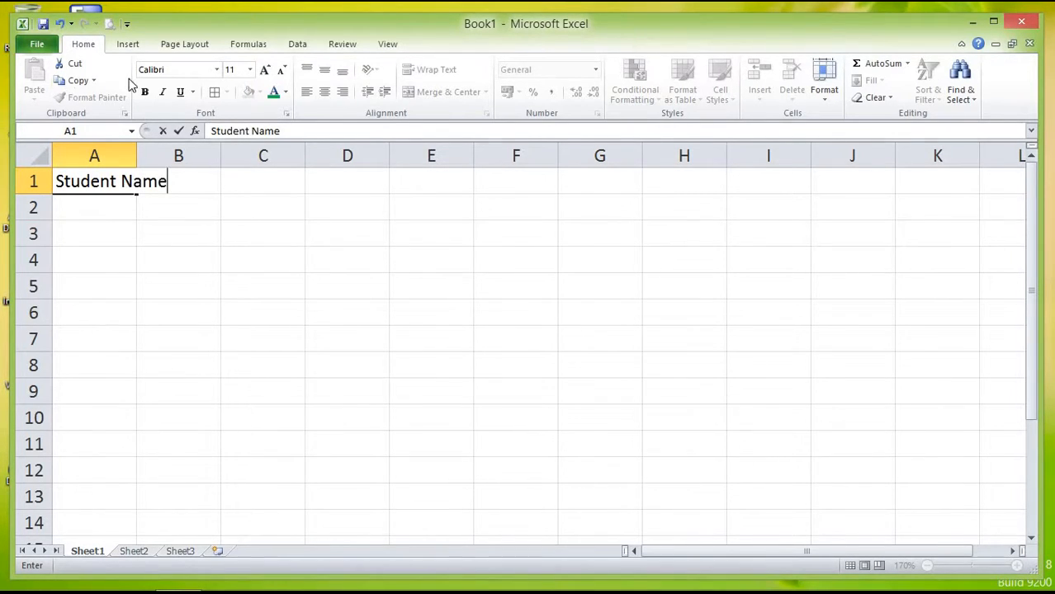
pyautogui.click(223, 312)
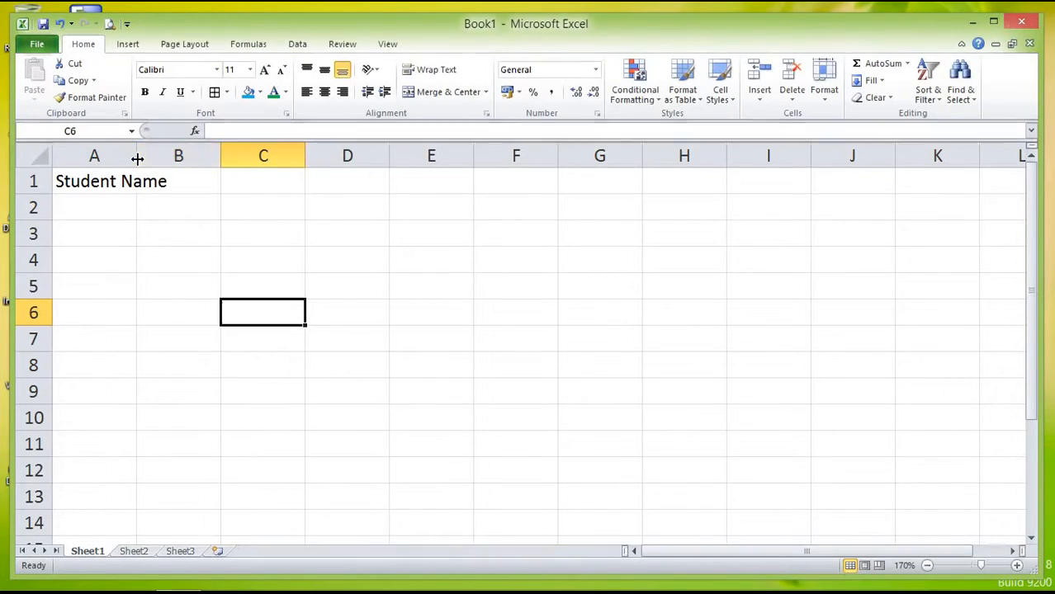
pyautogui.moveTo(139, 158); pyautogui.dragTo(186, 163)
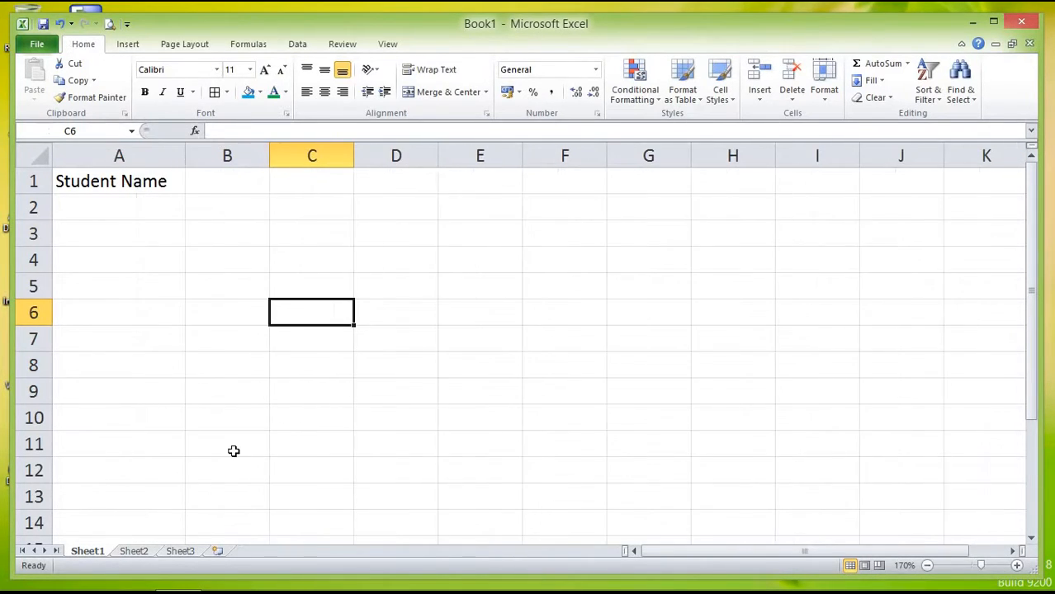
# Step: Enter the headings Maths, English, Urdu and Total in cells B1 to E1
pyautogui.click(218, 182)
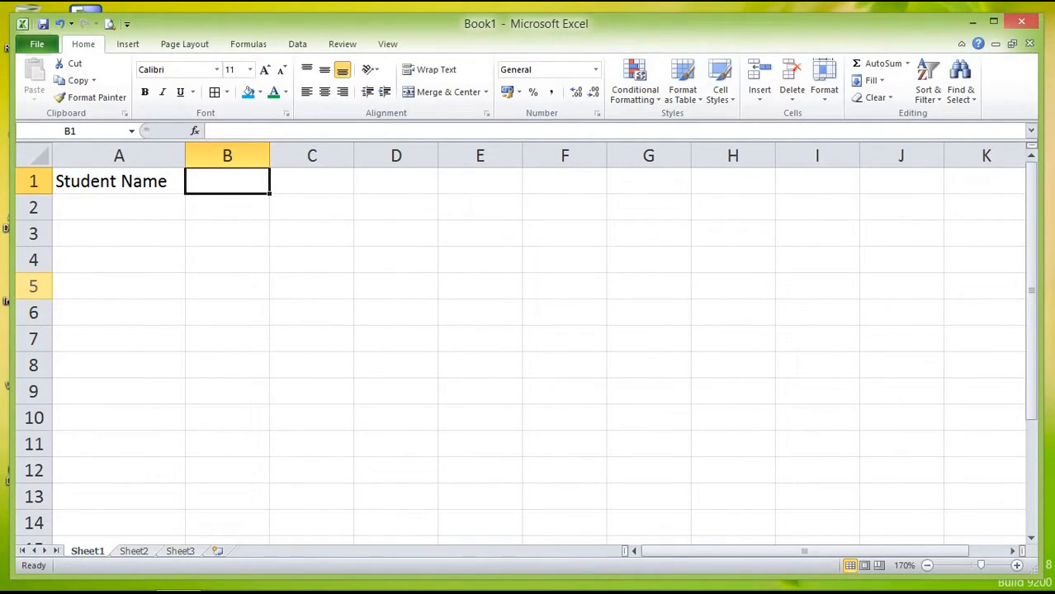
pyautogui.write('Maths')
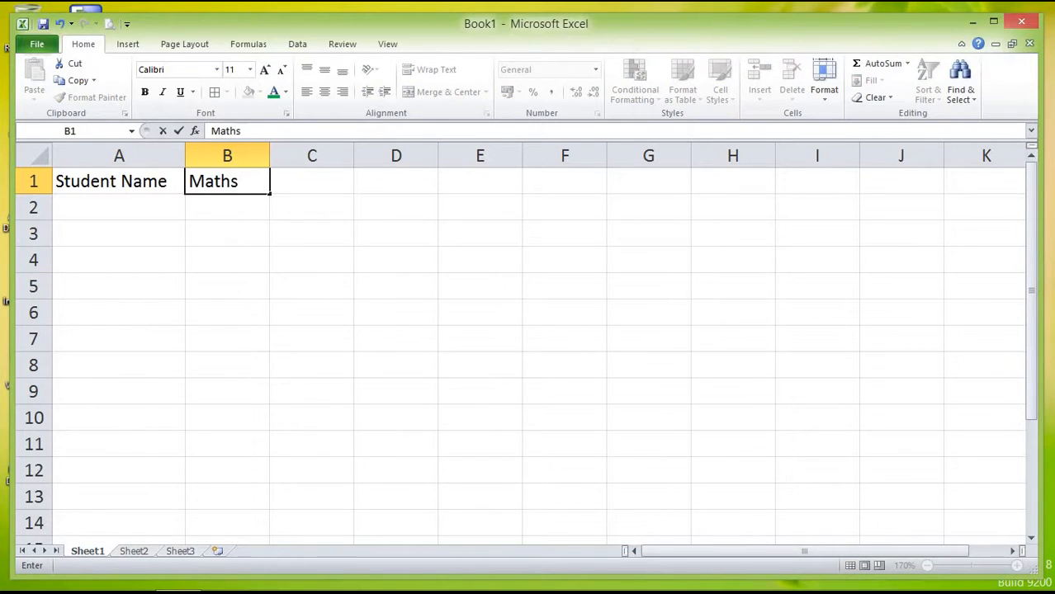
pyautogui.press('Tab')
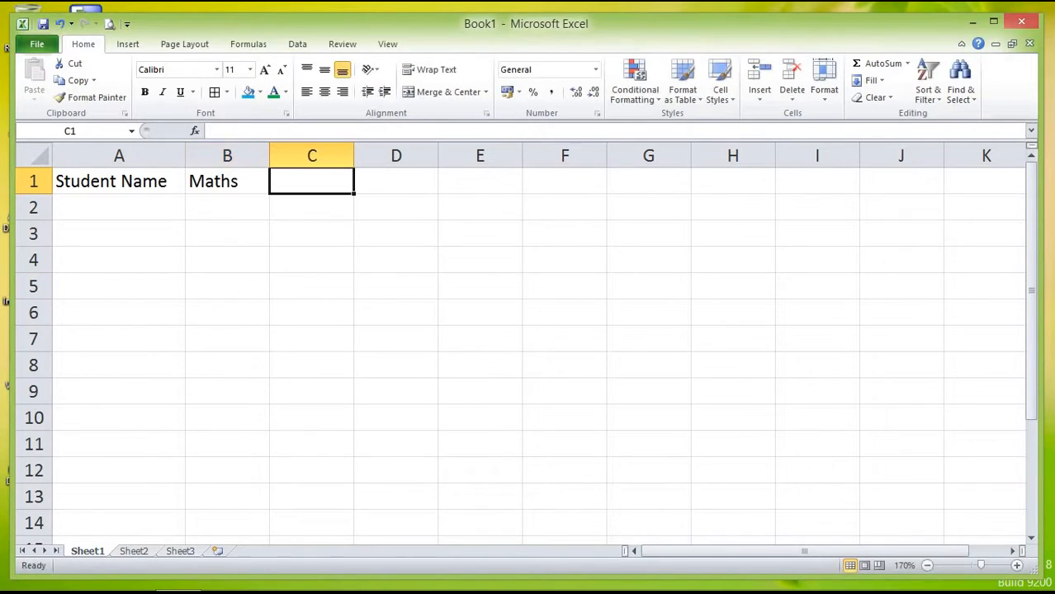
pyautogui.write('Ent')
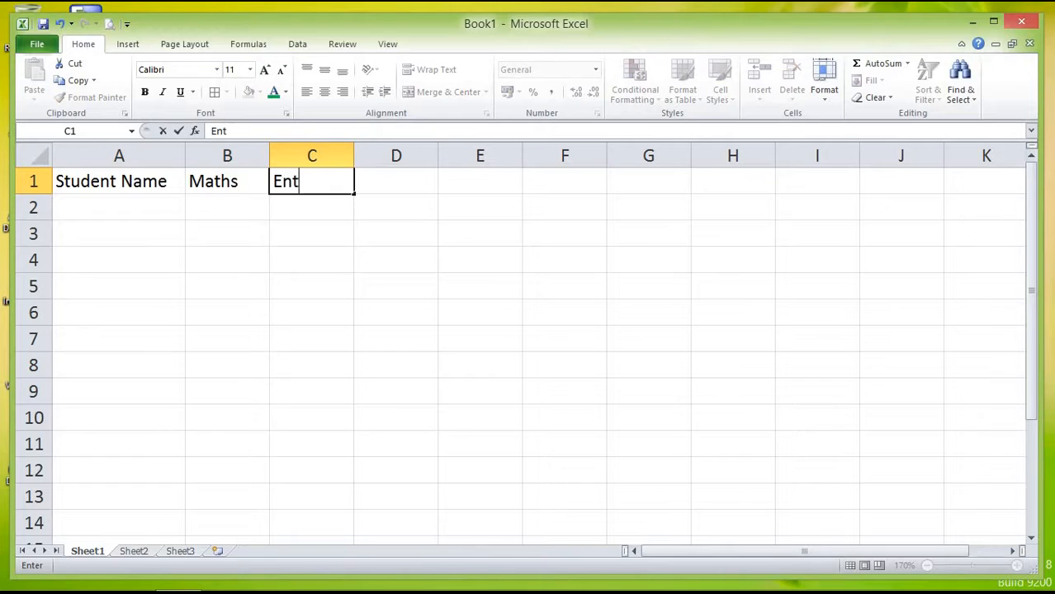
pyautogui.press('BackSpace')
pyautogui.write('glish')
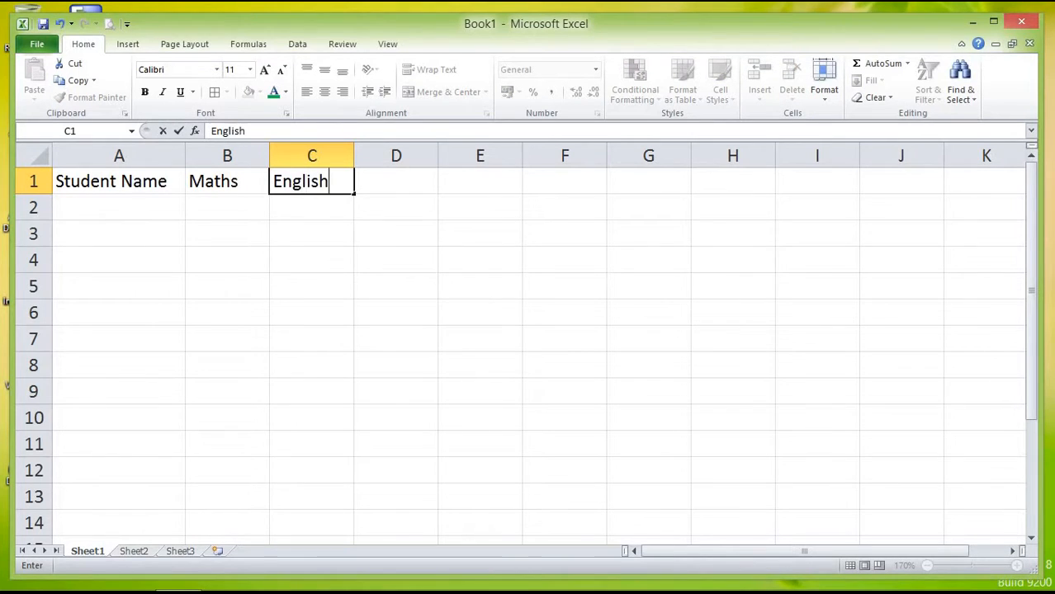
pyautogui.press('Tab')
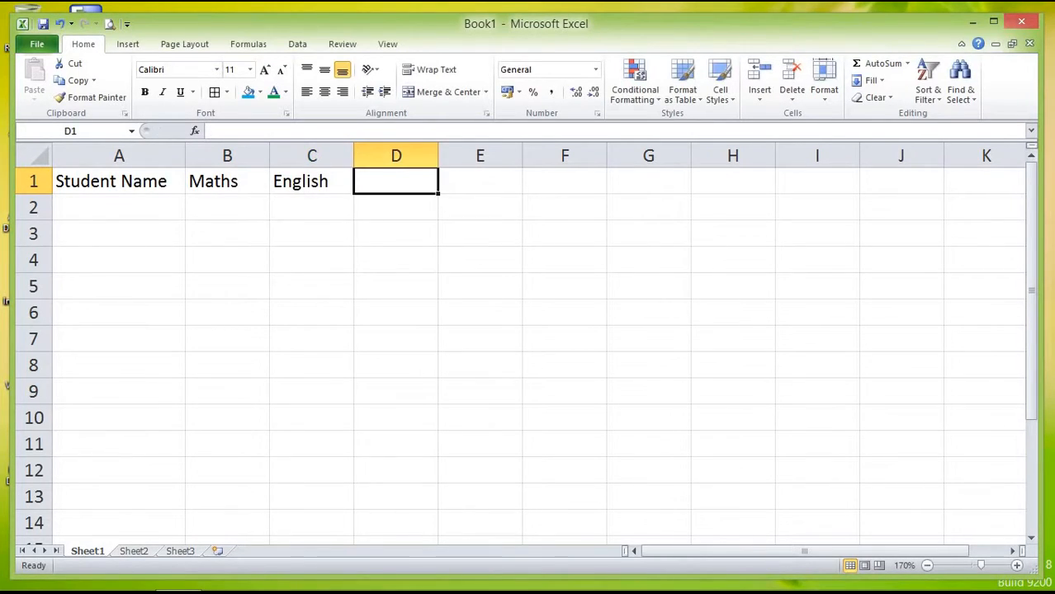
pyautogui.write('Urdu')
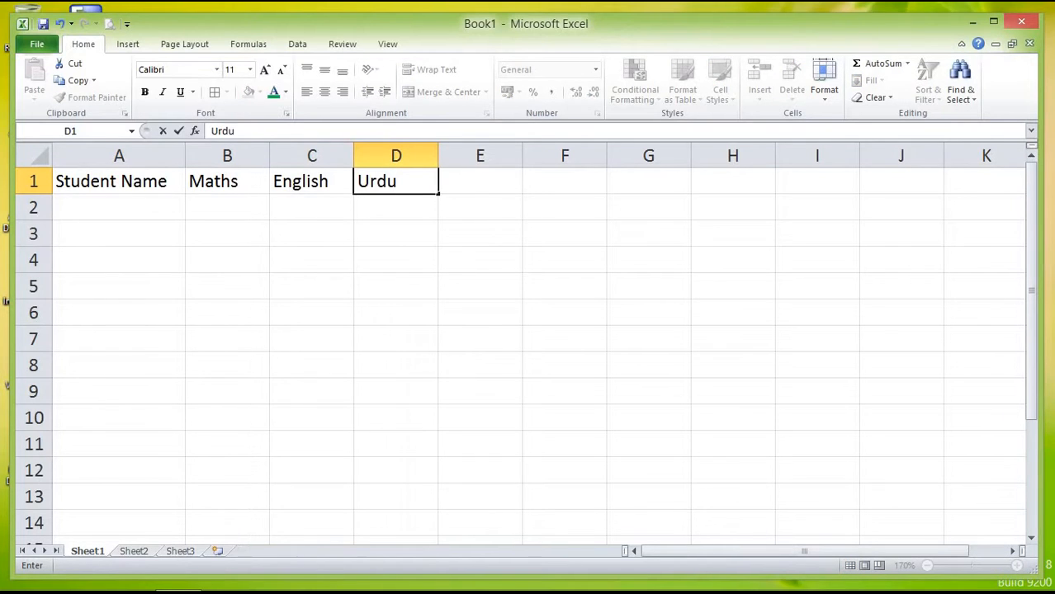
pyautogui.press('Tab')
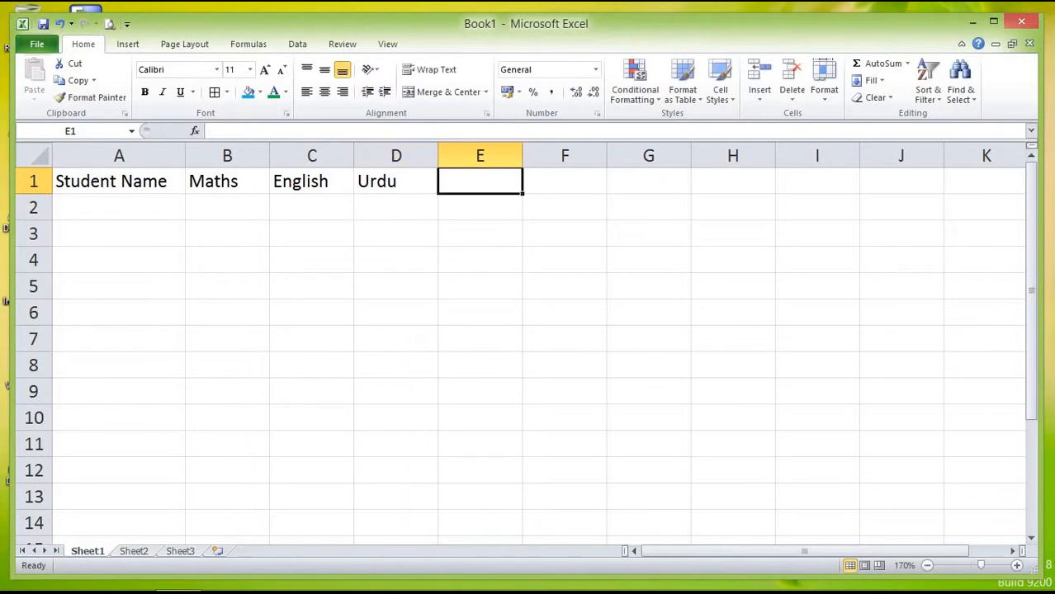
pyautogui.write('Total')
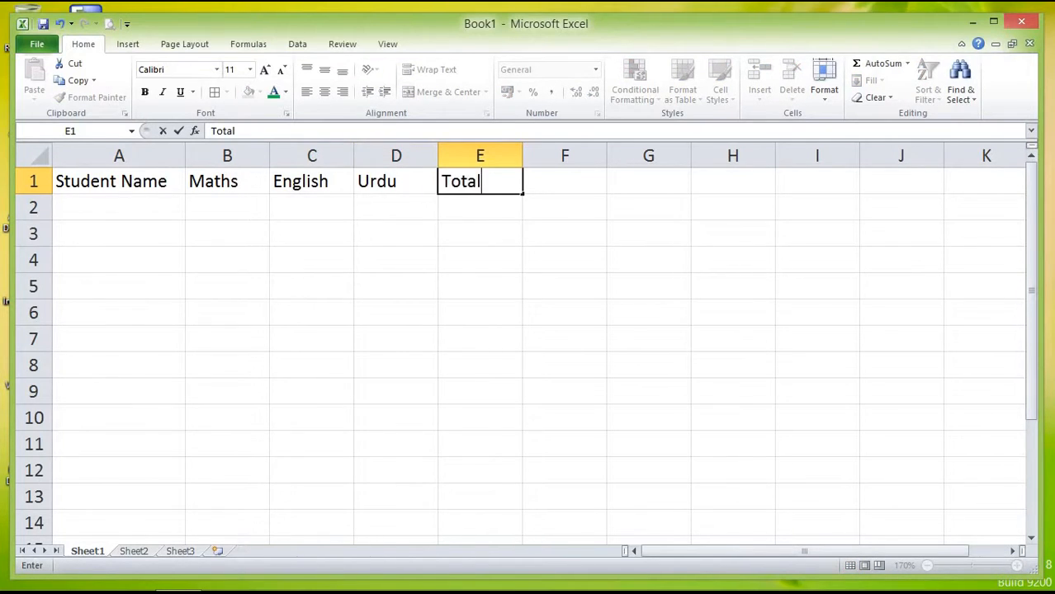
pyautogui.press('Return')
# Step: Enter the first student's full name in cell A2, below the Student Name heading
pyautogui.press('Left')
pyautogui.press('Left')
pyautogui.press('Left')
pyautogui.press('Left')
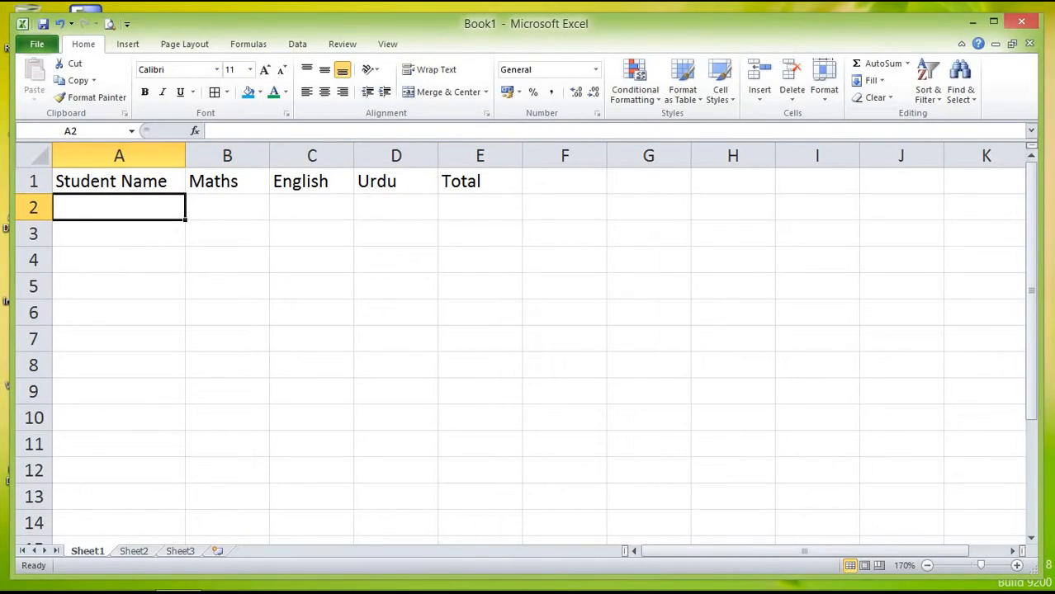
pyautogui.write('Saad ')
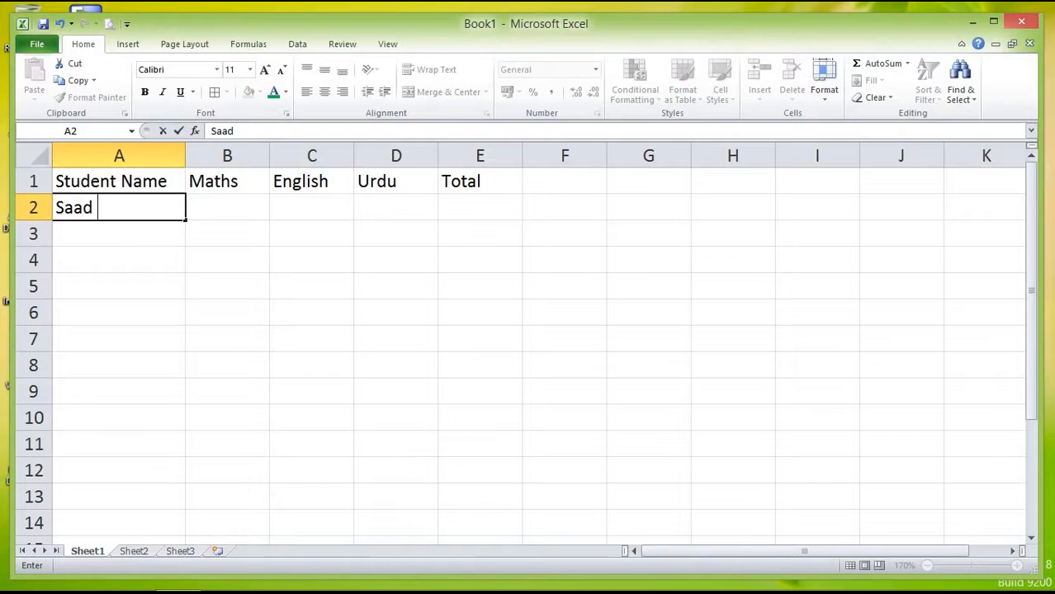
pyautogui.write('Naeem#')
pyautogui.press('BackSpace')
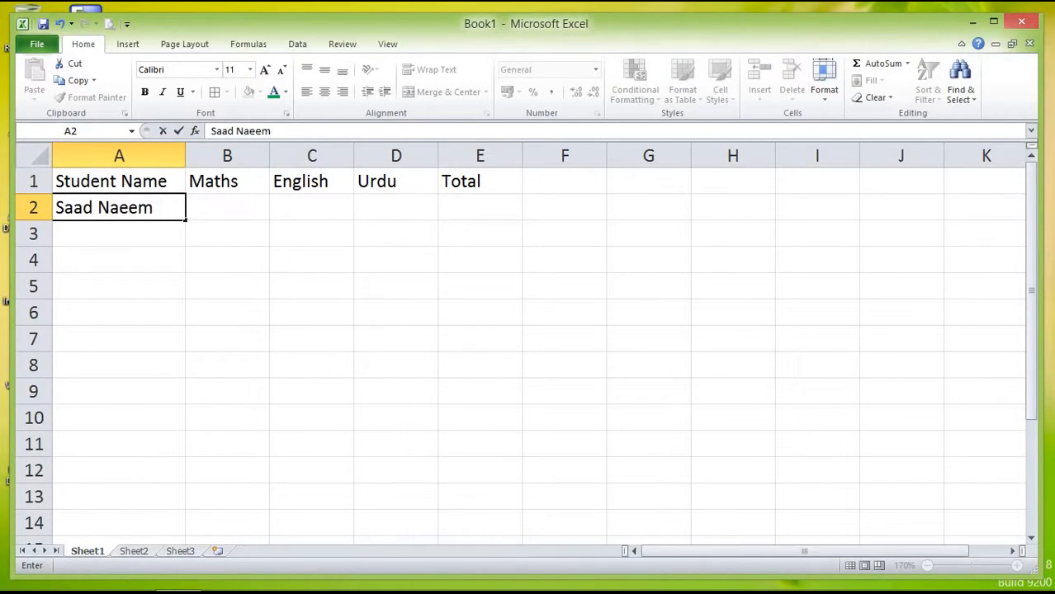
pyautogui.press('Return')
# Step: Enter the second student's full name in cell A3
pyautogui.write('S')
pyautogui.press('BackSpace')
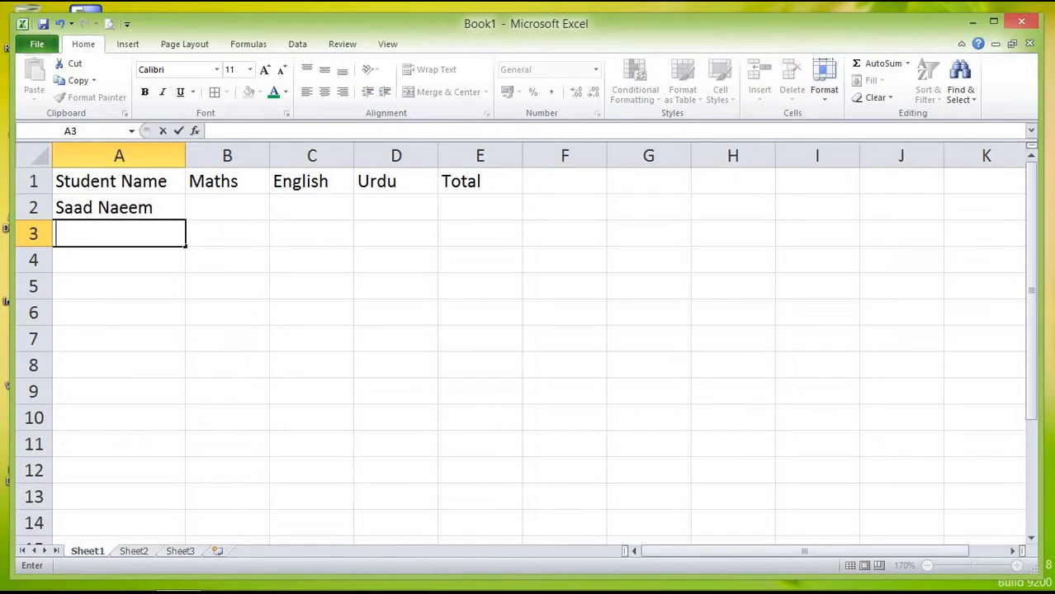
pyautogui.write('Zaeem Sub')
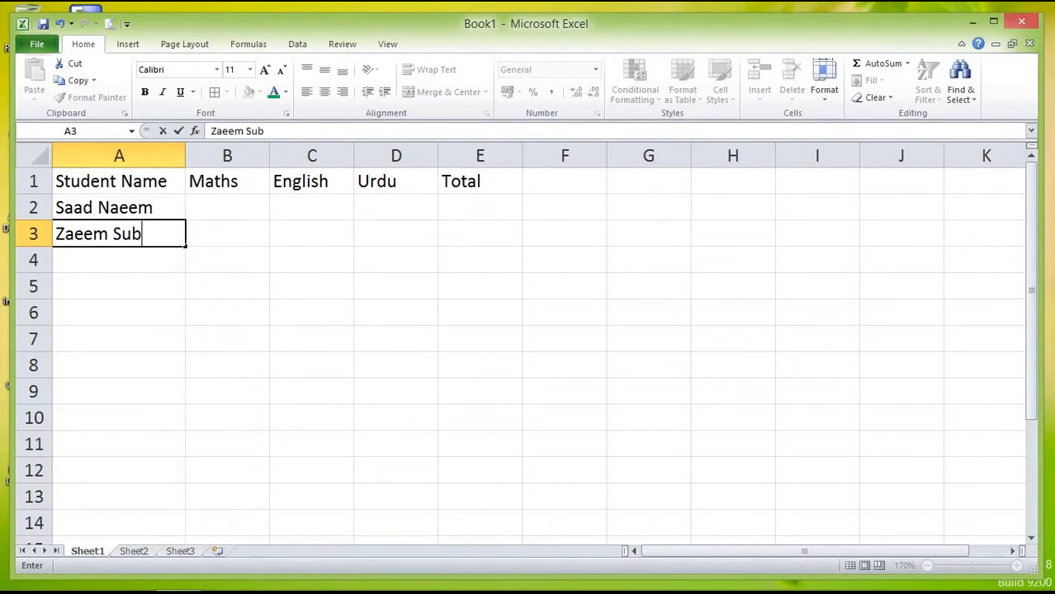
pyautogui.write('hani#')
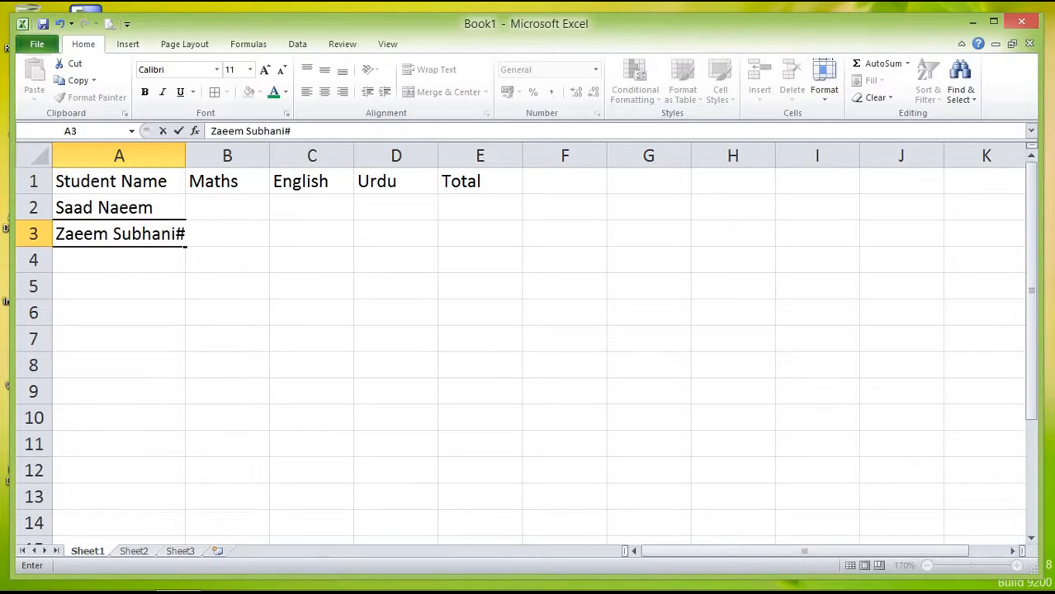
pyautogui.press('BackSpace')
pyautogui.press('Return')
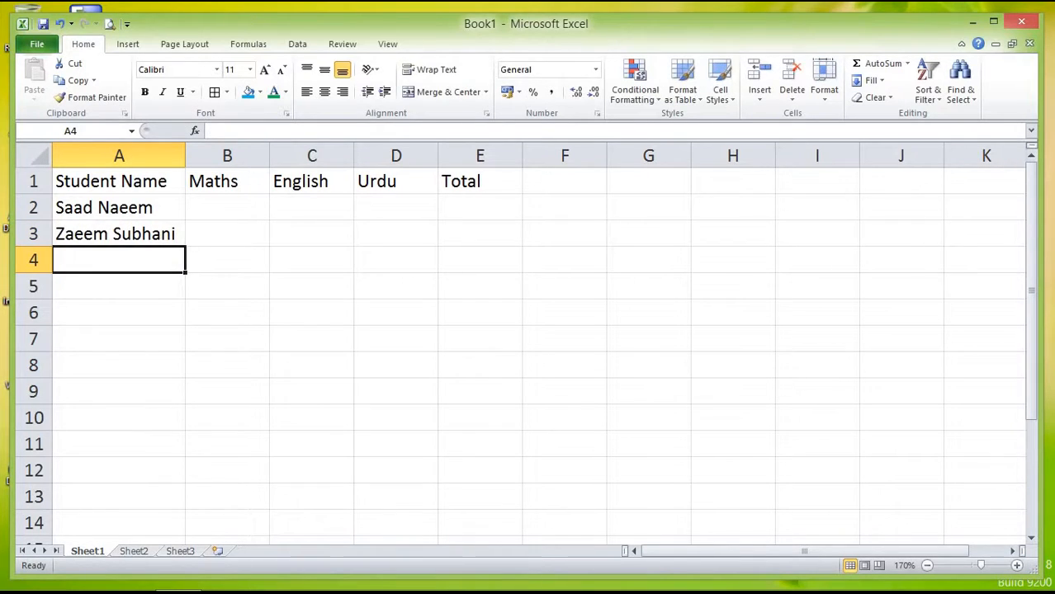
# Step: Enter the third student's first name in cell A4
pyautogui.write('ha')
pyautogui.press('BackSpace')
pyautogui.press('BackSpace')
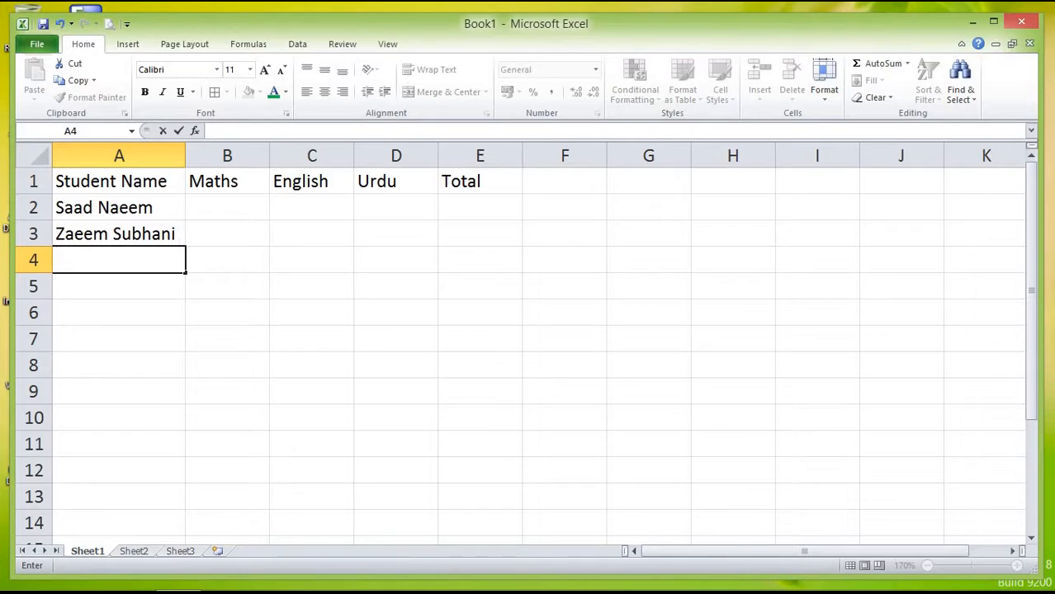
pyautogui.write('Haseeb')
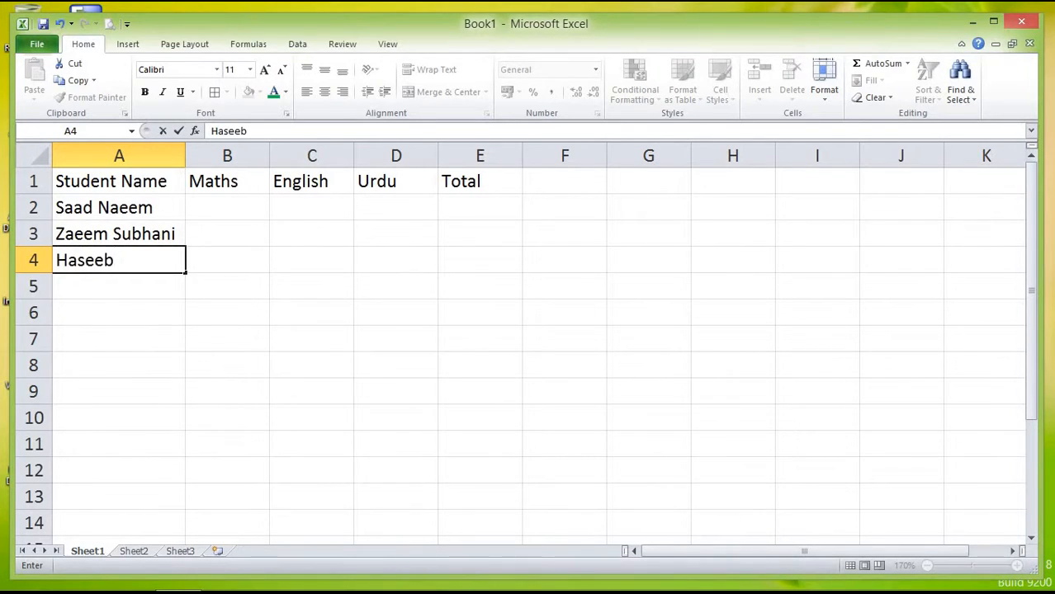
pyautogui.press('Return')
# Step: Enter the fourth student's full name in cell A5 and the fifth student's first name in cell A6
pyautogui.write('Yasir')
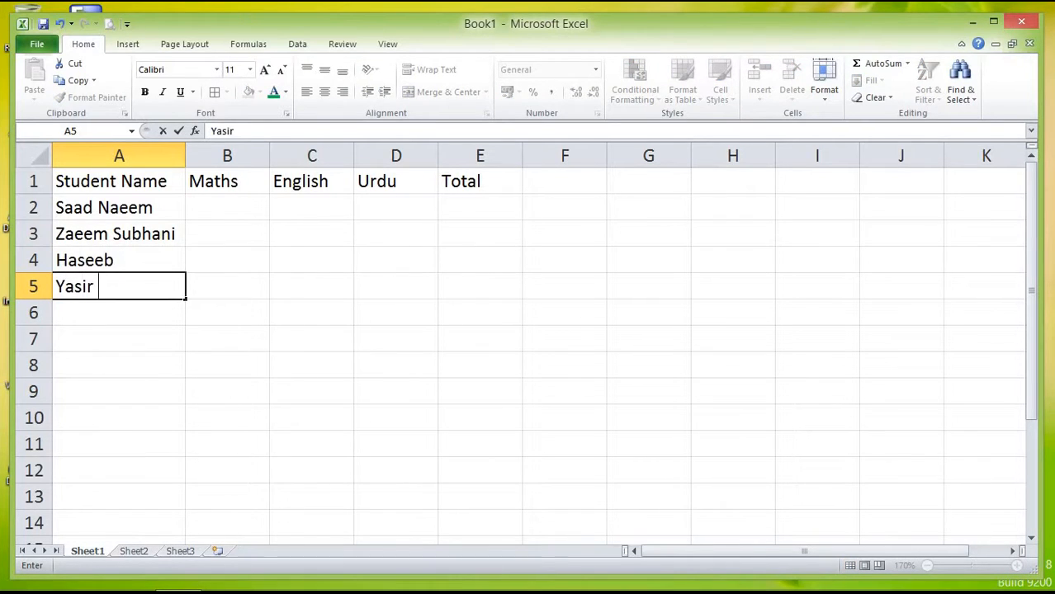
pyautogui.write(' Ali#')
pyautogui.press('BackSpace')
pyautogui.press('Return')
pyautogui.write('Tahir')
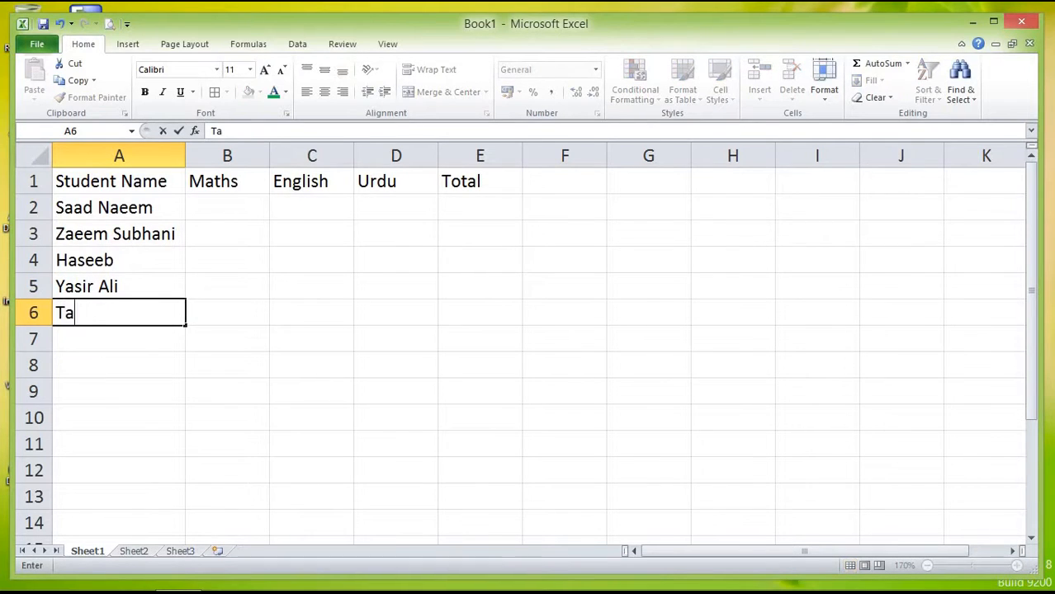
pyautogui.press('Tab')
# Step: Enter the Maths marks 78, 76, 45, 37 and 76 in cells B2 to B6
pyautogui.press('Up')
pyautogui.press('Up')
pyautogui.press('Up')
pyautogui.press('Up')
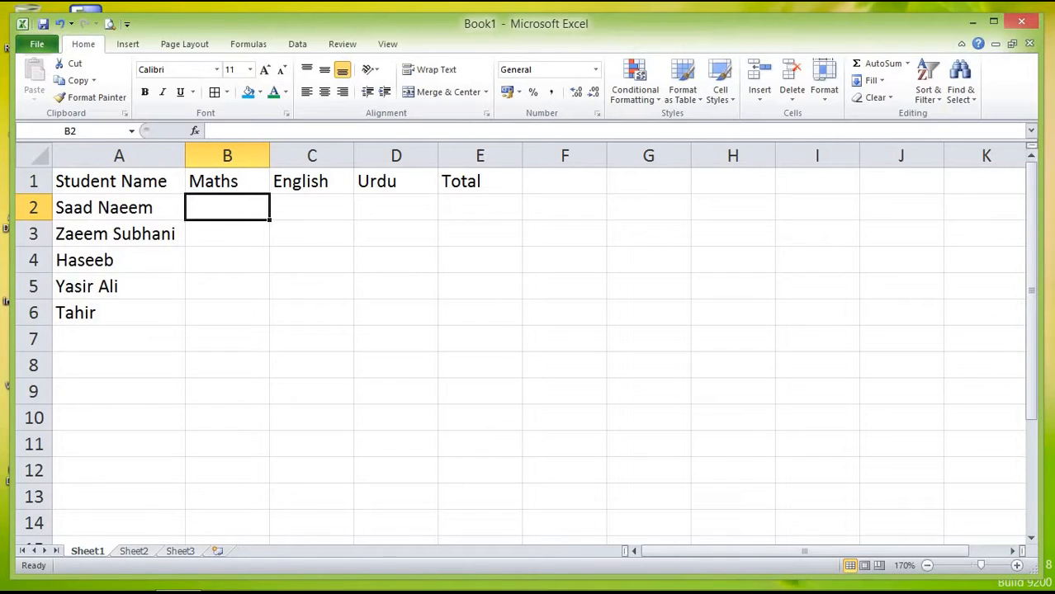
pyautogui.write('78')
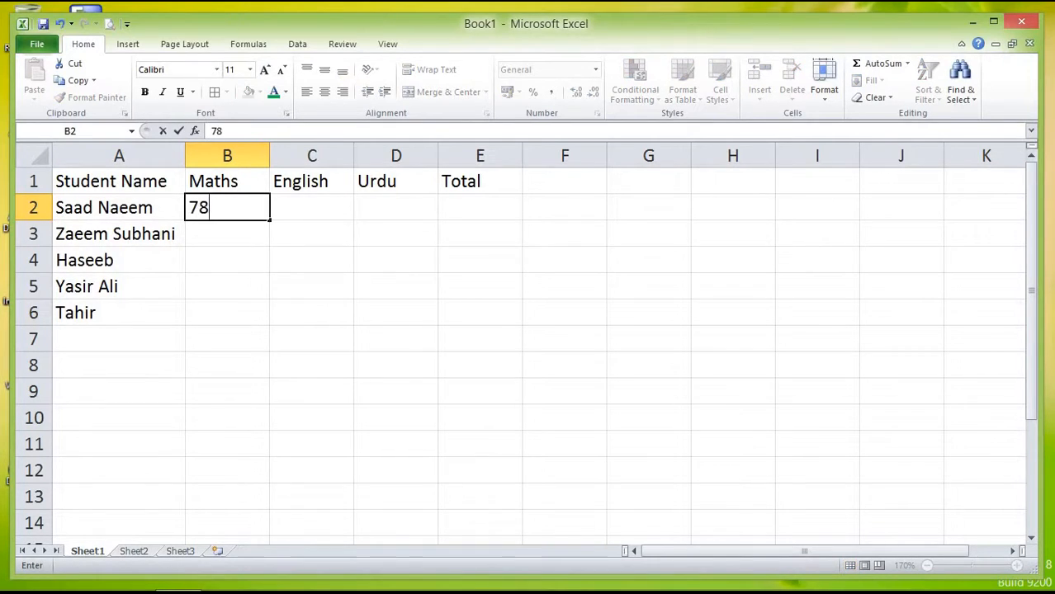
pyautogui.press('Return')
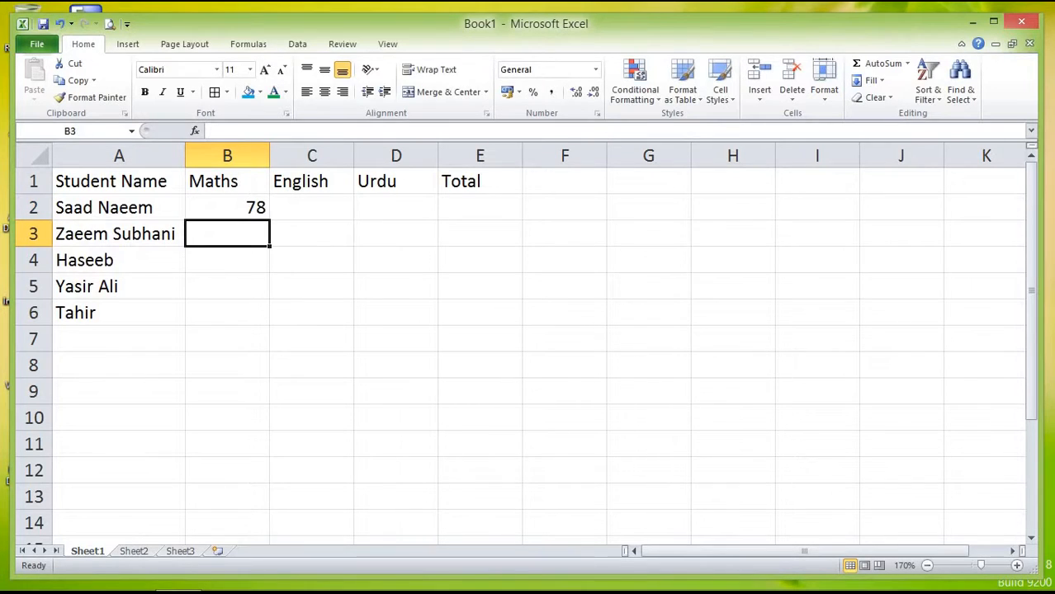
pyautogui.write('76')
pyautogui.press('Return')
pyautogui.write('4')
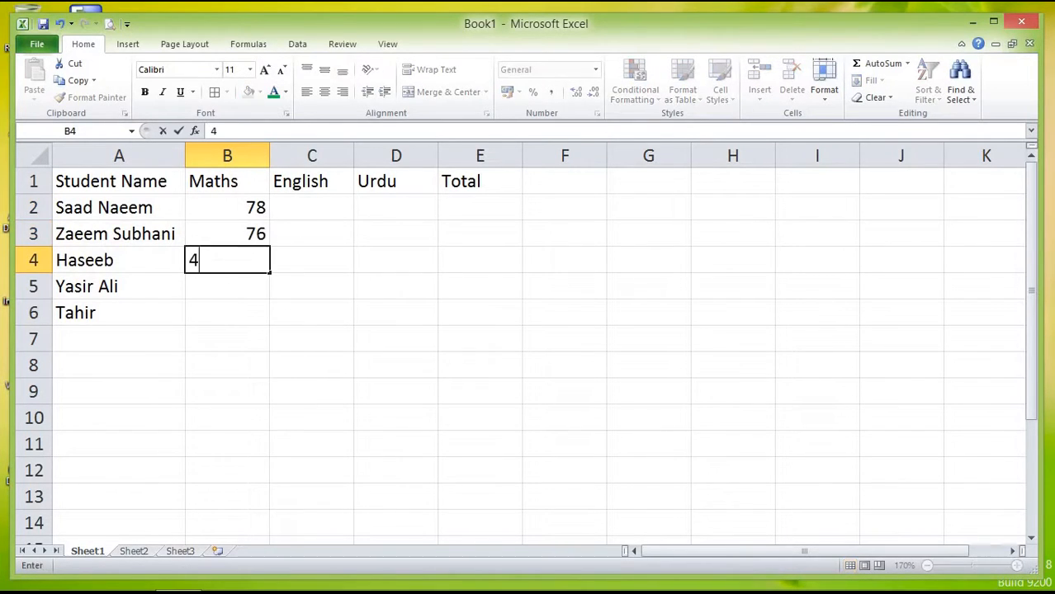
pyautogui.write('5')
pyautogui.press('Return')
pyautogui.write('3')
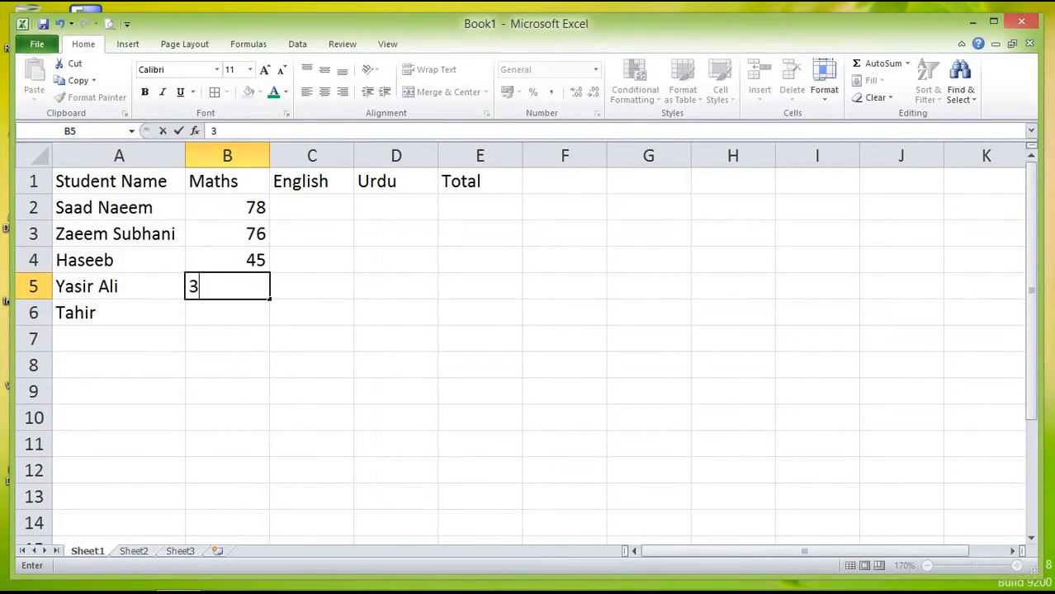
pyautogui.write('7')
pyautogui.press('Return')
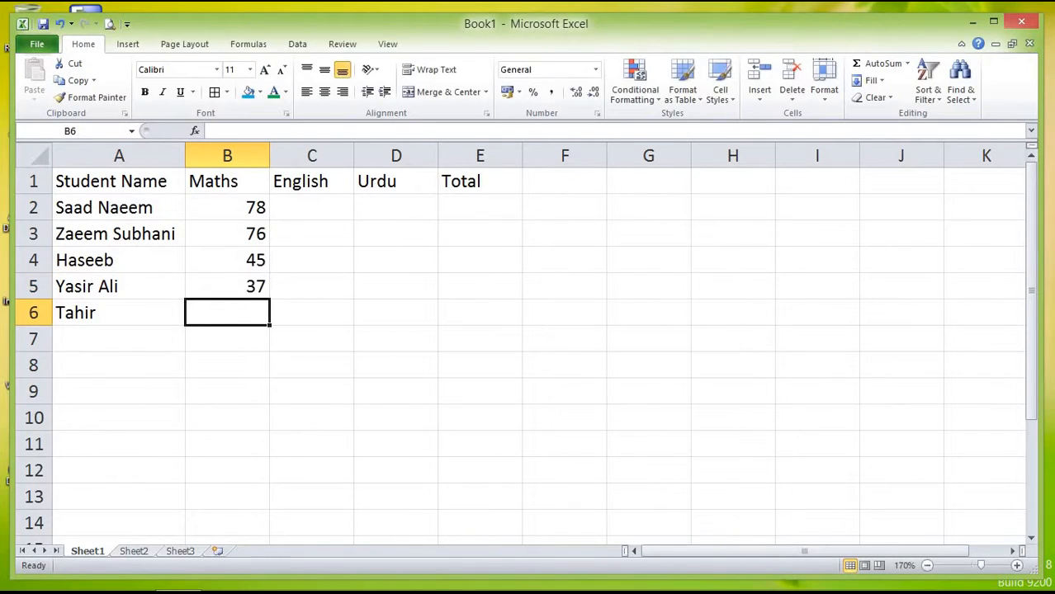
pyautogui.write('76')
pyautogui.press('Tab')
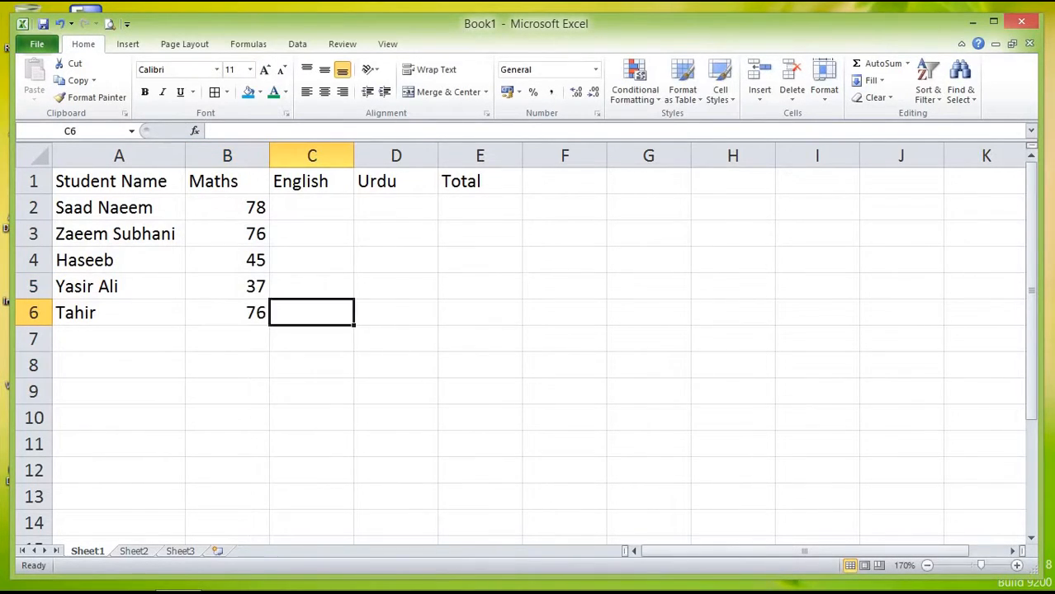
# Step: Enter the English marks 79, 65, 48, 98 and 67 in cells C2 to C6
pyautogui.press('Up')
pyautogui.press('Up')
pyautogui.press('Up')
pyautogui.press('Up')
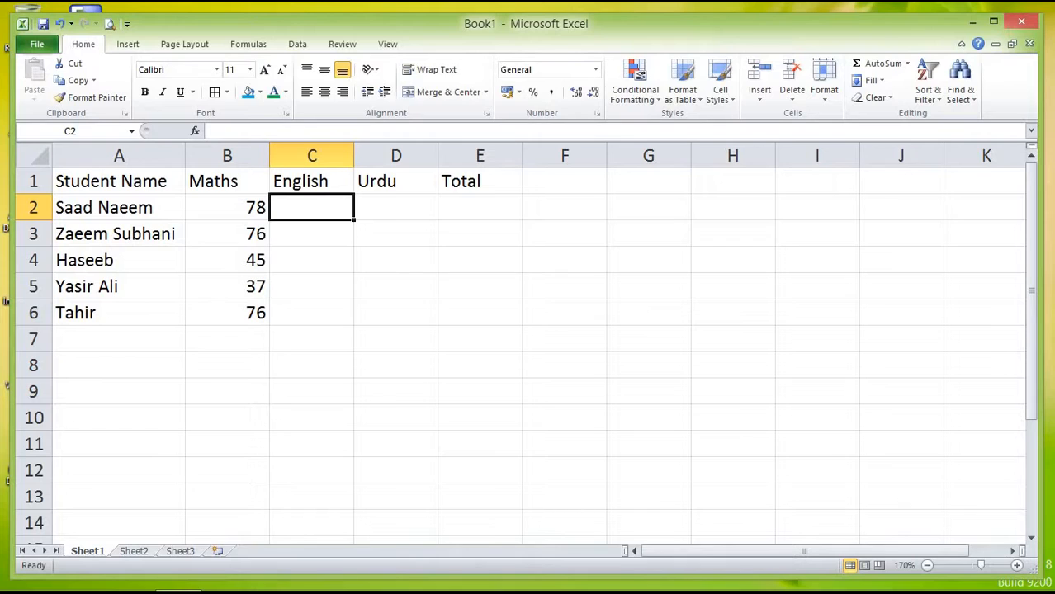
pyautogui.write('78')
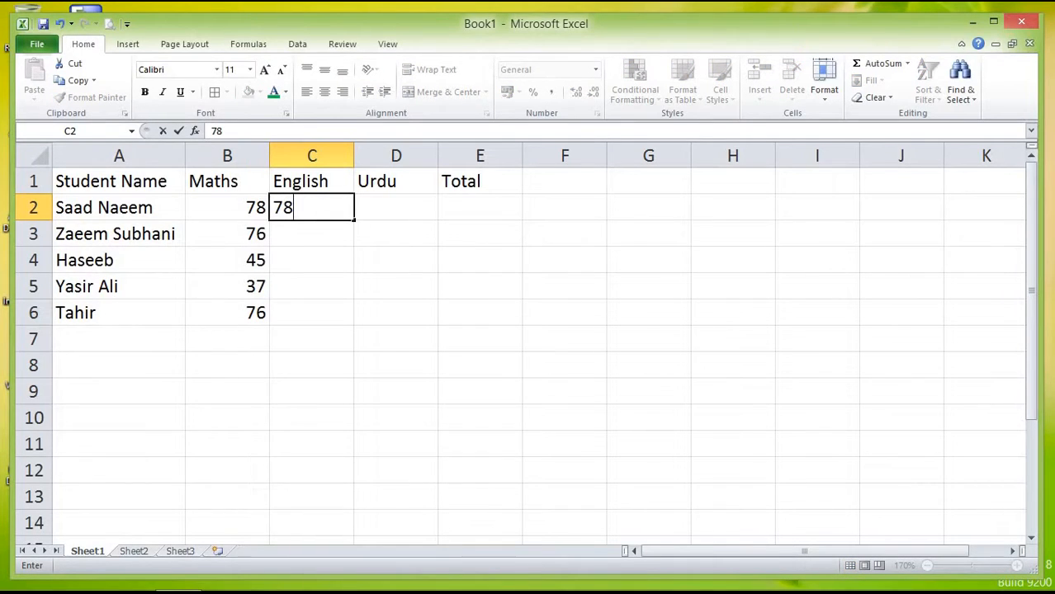
pyautogui.press('BackSpace')
pyautogui.write('9')
pyautogui.press('Return')
pyautogui.write('65')
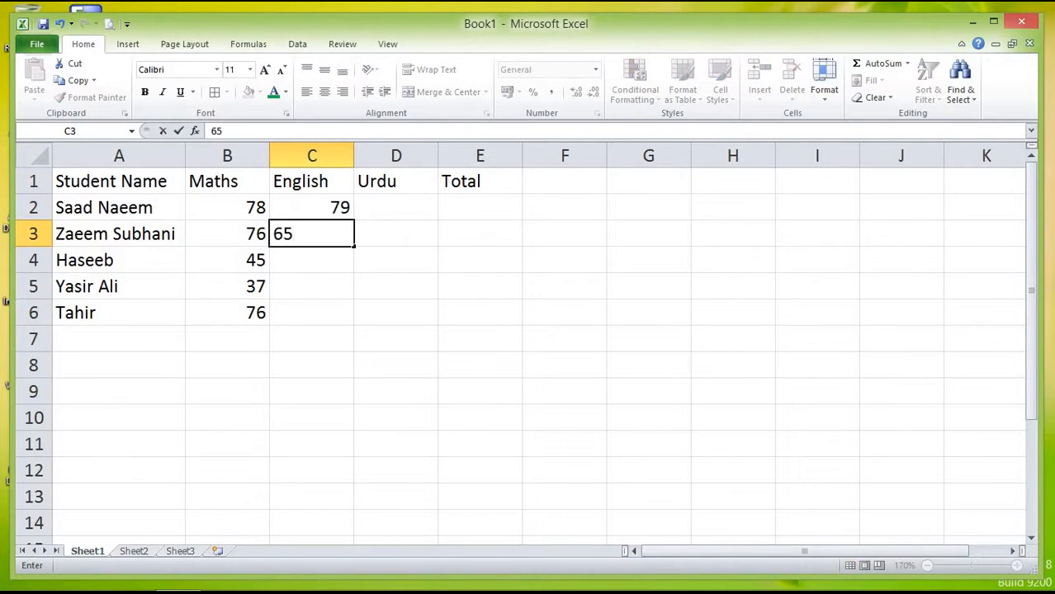
pyautogui.press('Return')
pyautogui.write('48')
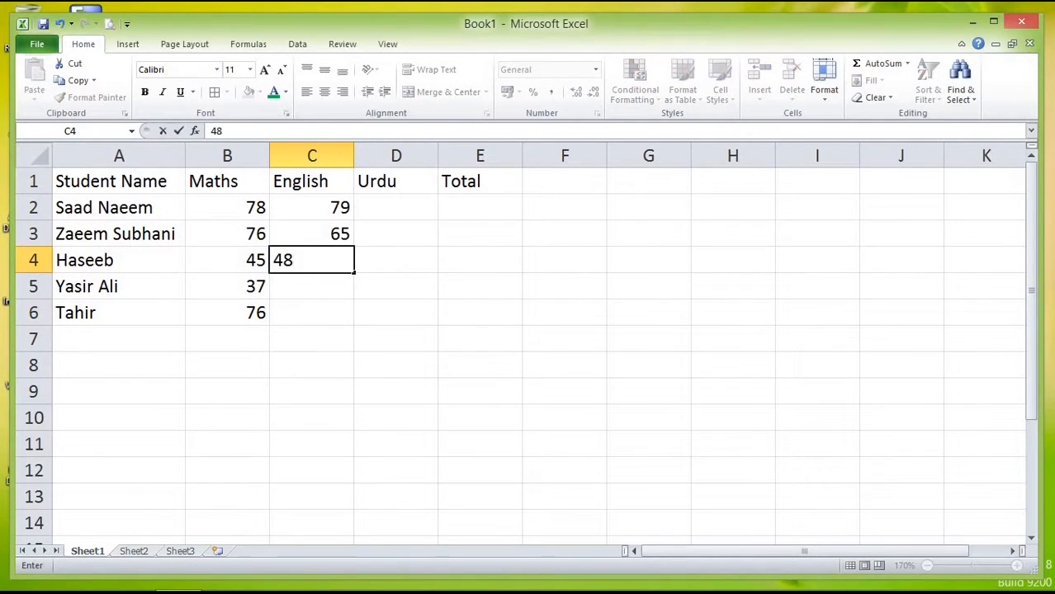
pyautogui.press('Return')
pyautogui.write('98')
pyautogui.press('Return')
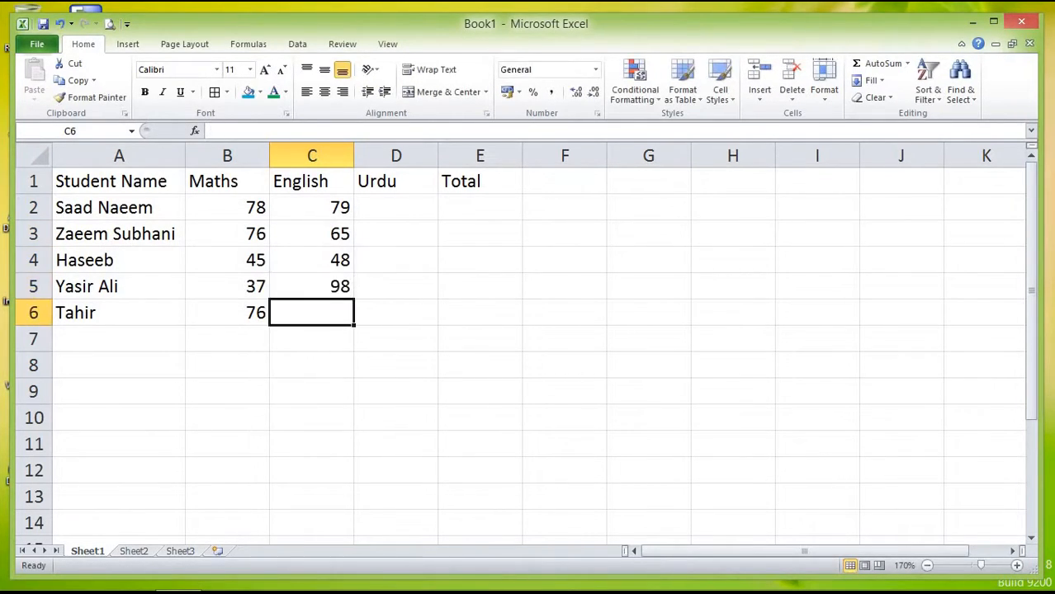
pyautogui.write('67')
pyautogui.press('Tab')
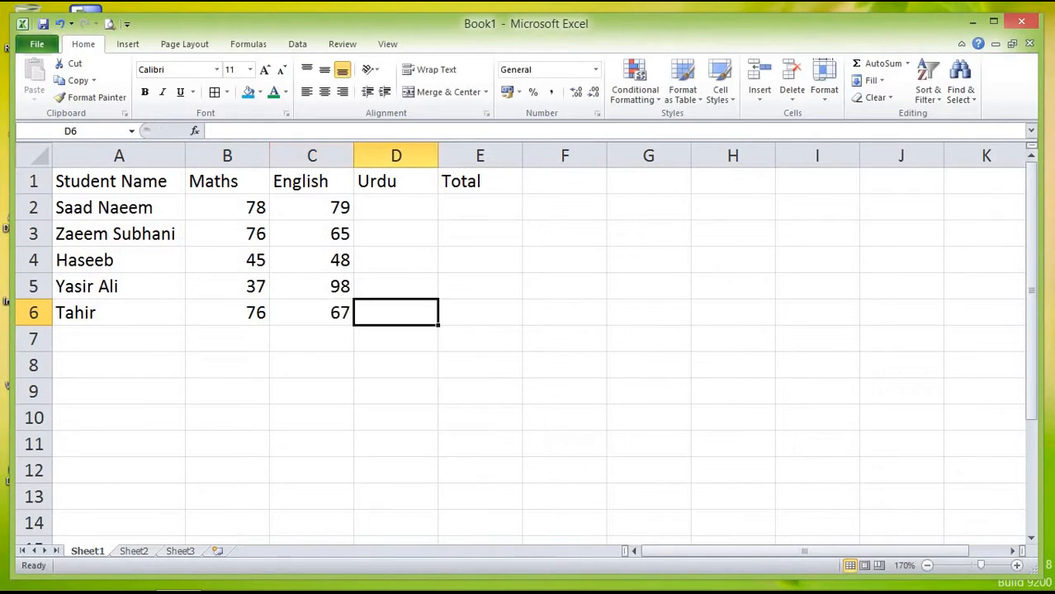
# Step: Enter the Urdu marks 89, 76, 56, 65 and 56 in cells D2 to D6
pyautogui.press('Up')
pyautogui.press('Up')
pyautogui.press('Up')
pyautogui.press('Up')
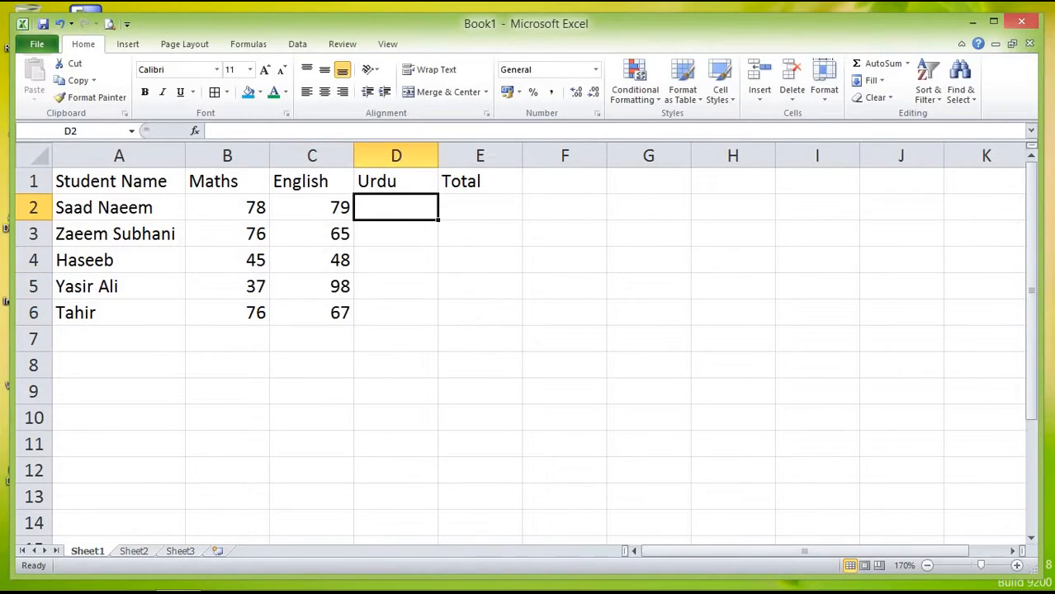
pyautogui.write('89')
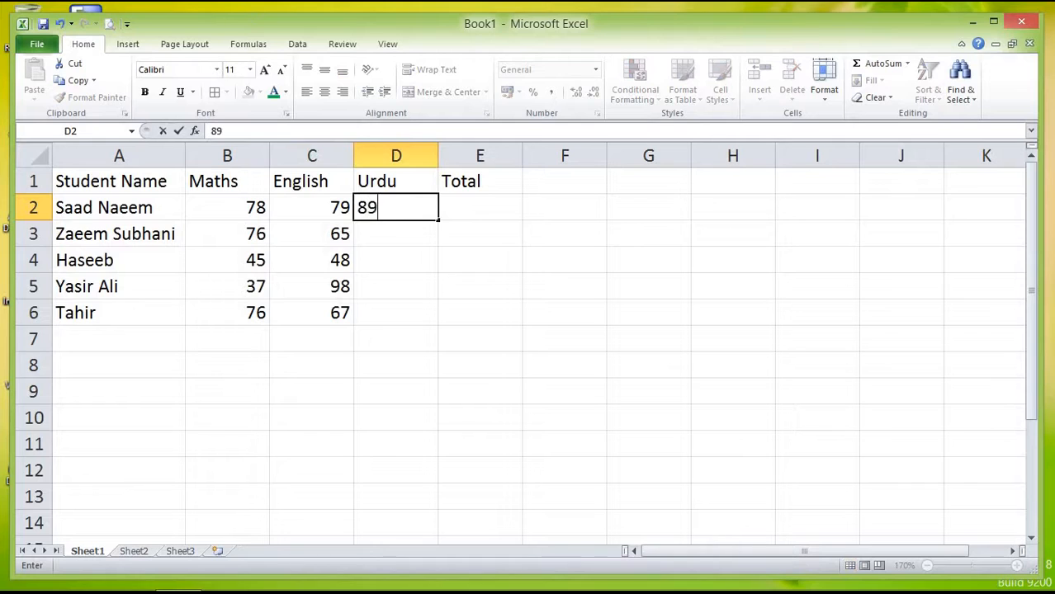
pyautogui.press('Return')
pyautogui.write('76')
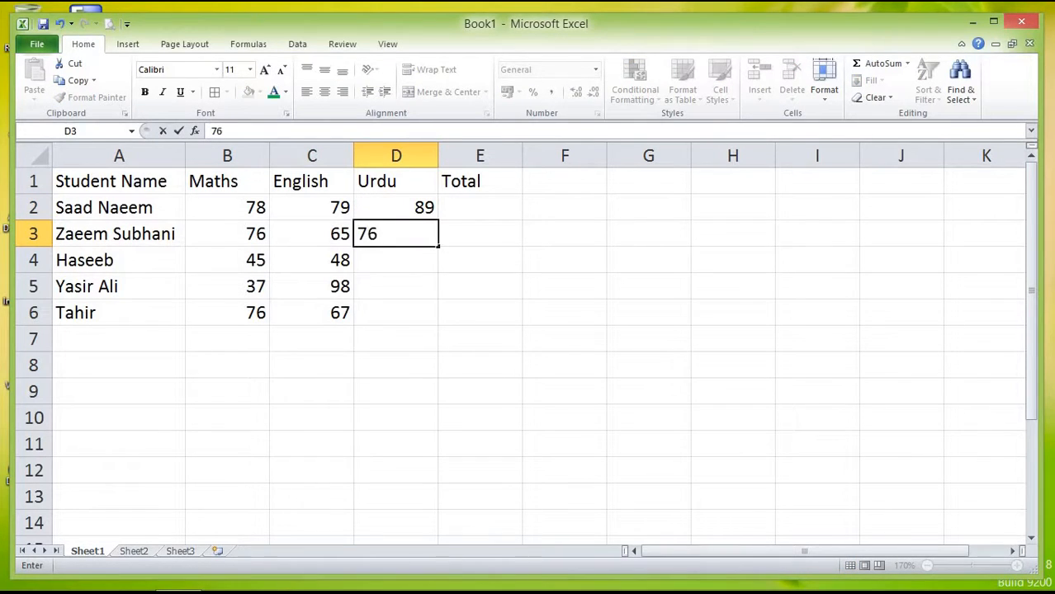
pyautogui.press('Return')
pyautogui.write('56')
pyautogui.press('Return')
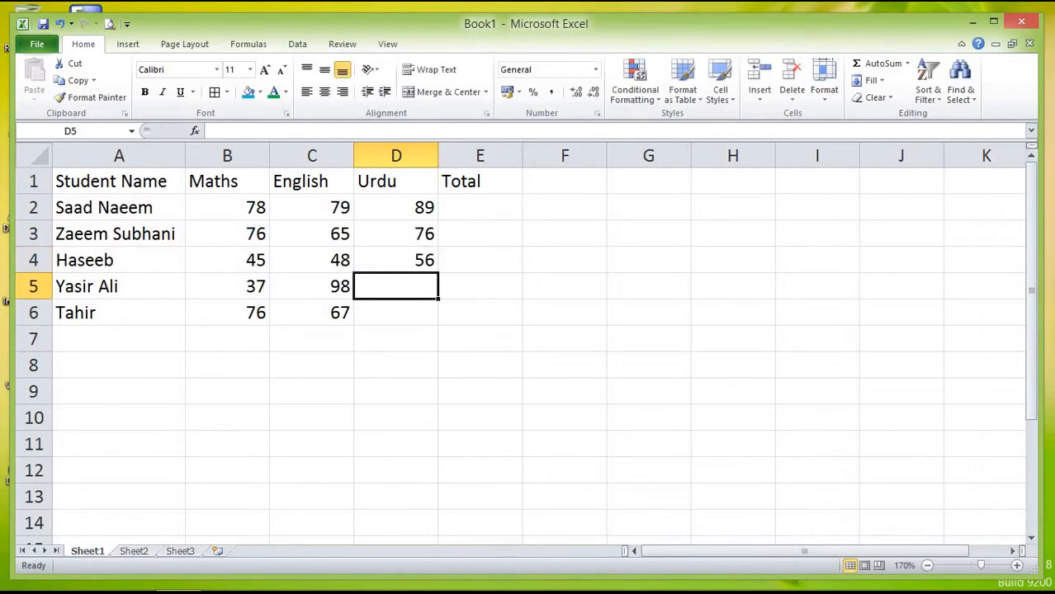
pyautogui.write('tr')
pyautogui.press('BackSpace')
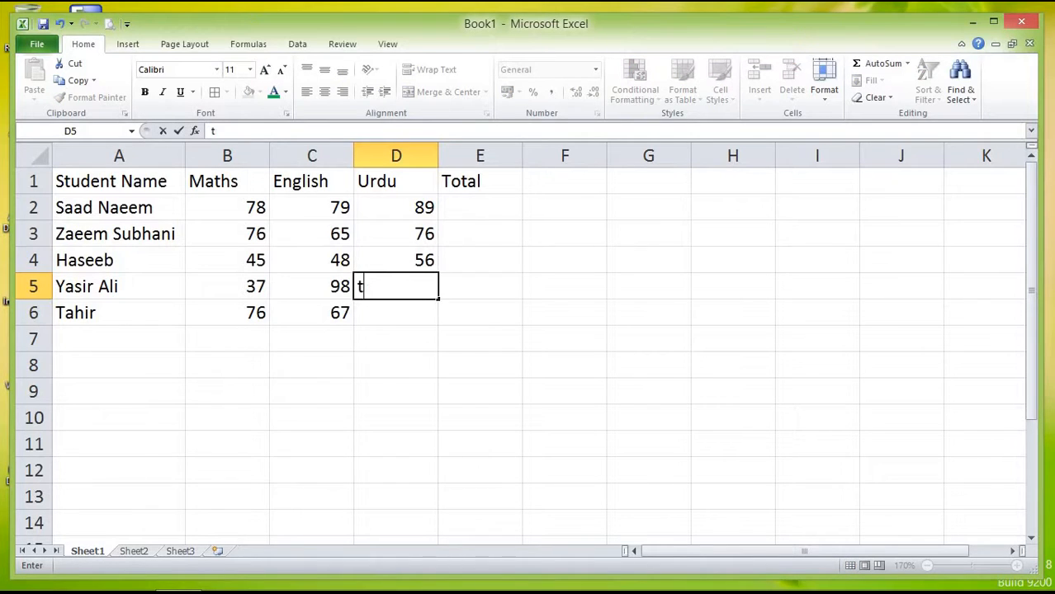
pyautogui.press('BackSpace')
pyautogui.write('65')
pyautogui.press('Return')
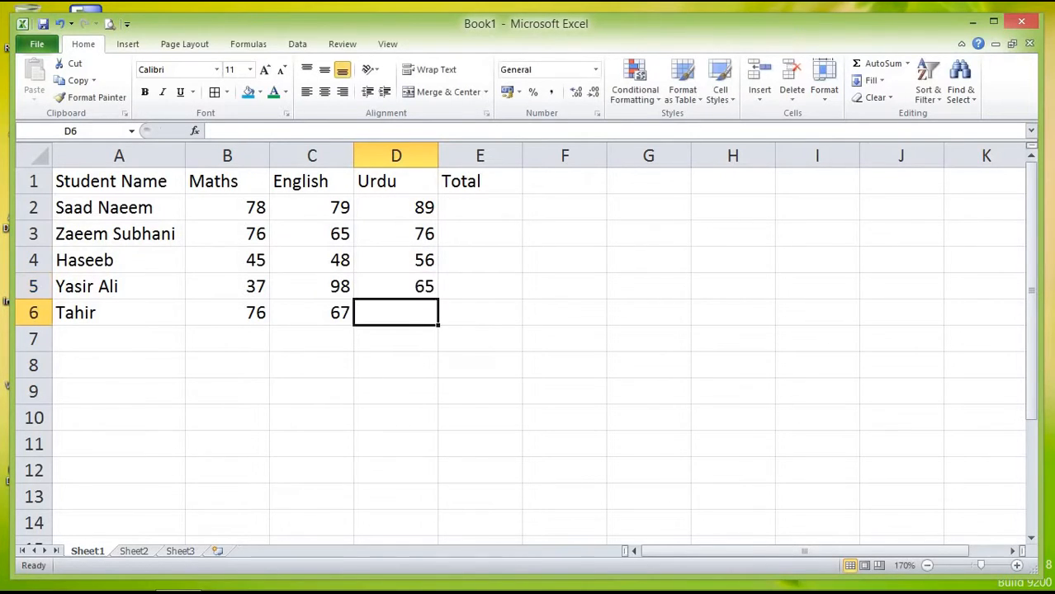
pyautogui.write('56')
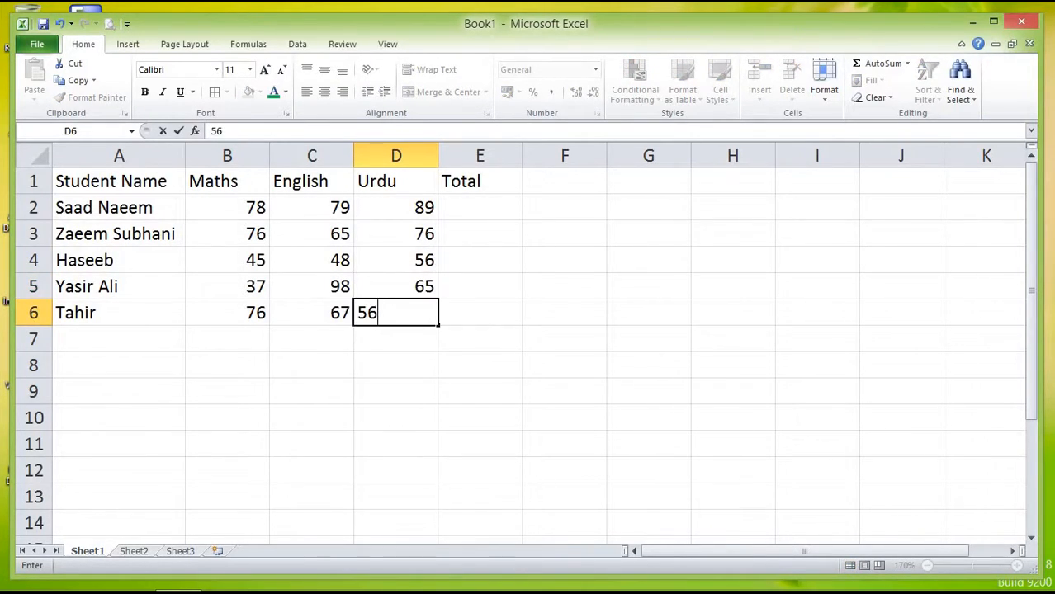
pyautogui.press('Tab')
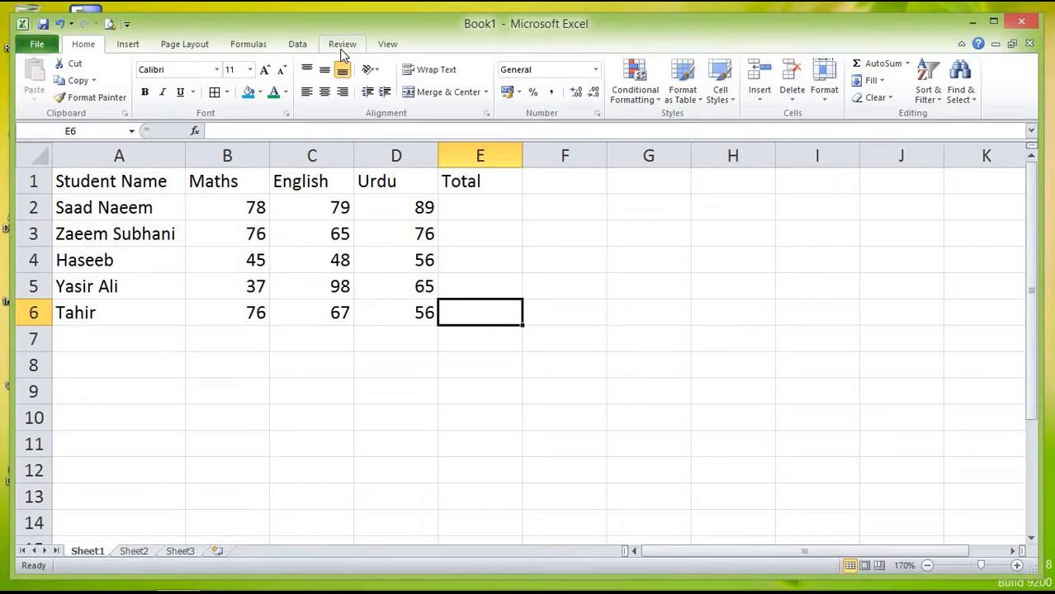
# Step: Center the contents of the whole marks table, cells A1 to E6, horizontally
pyautogui.click(241, 186)
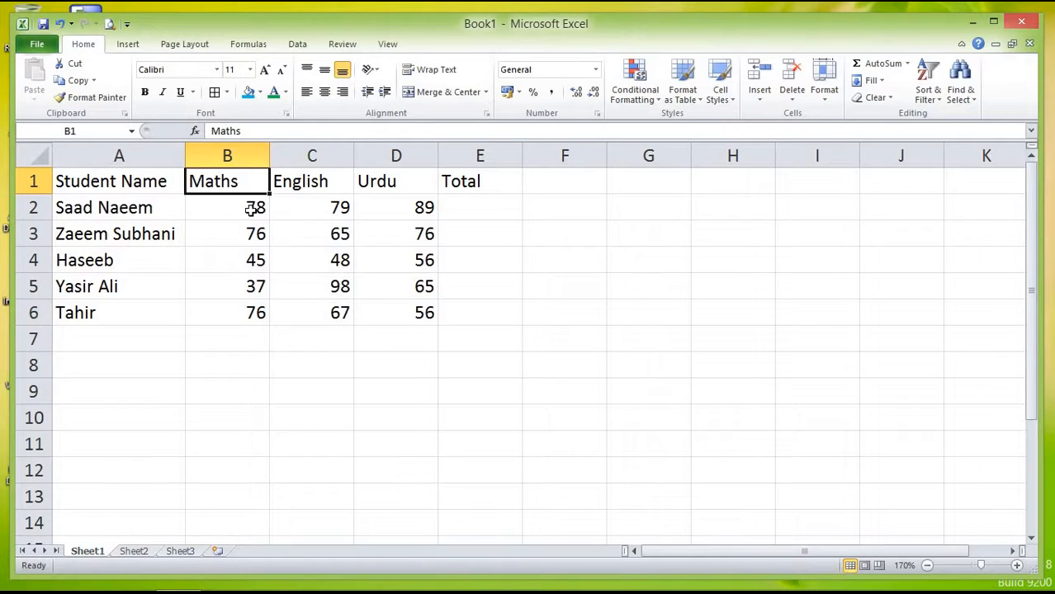
pyautogui.click(251, 210)
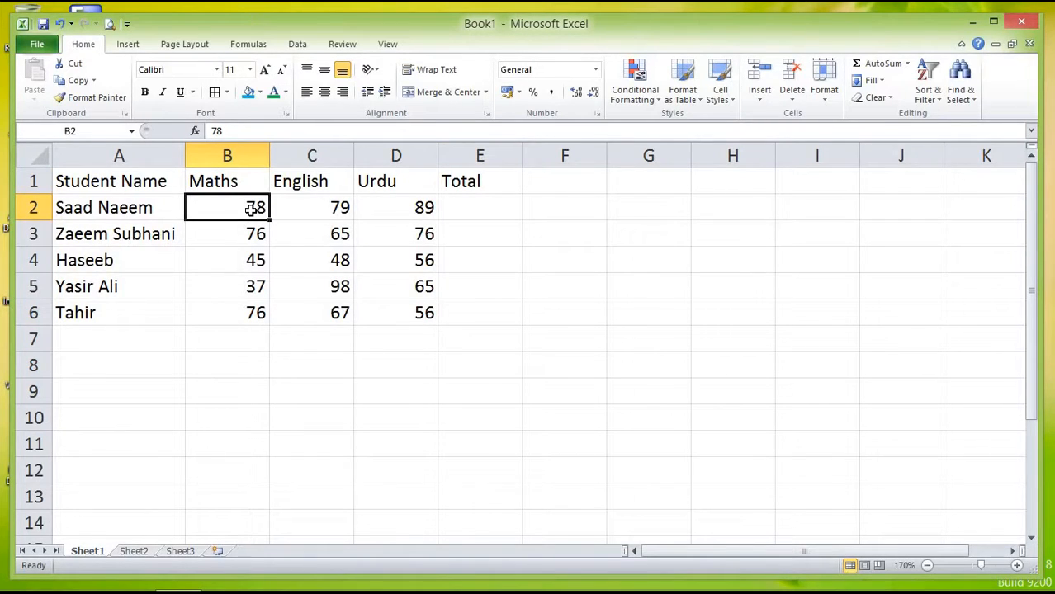
pyautogui.moveTo(150, 182); pyautogui.dragTo(478, 321)
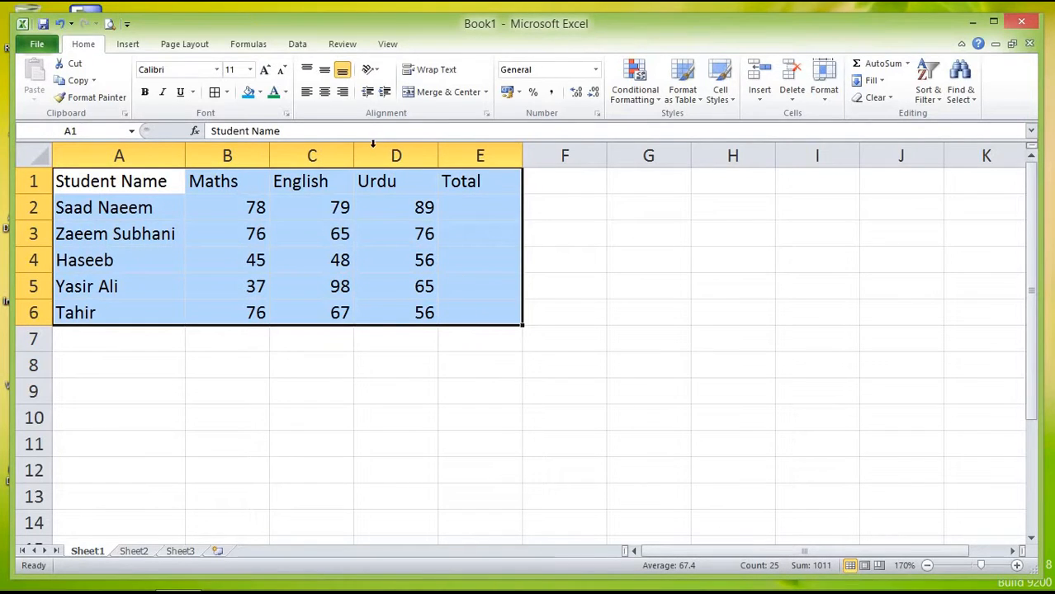
pyautogui.click(325, 93)
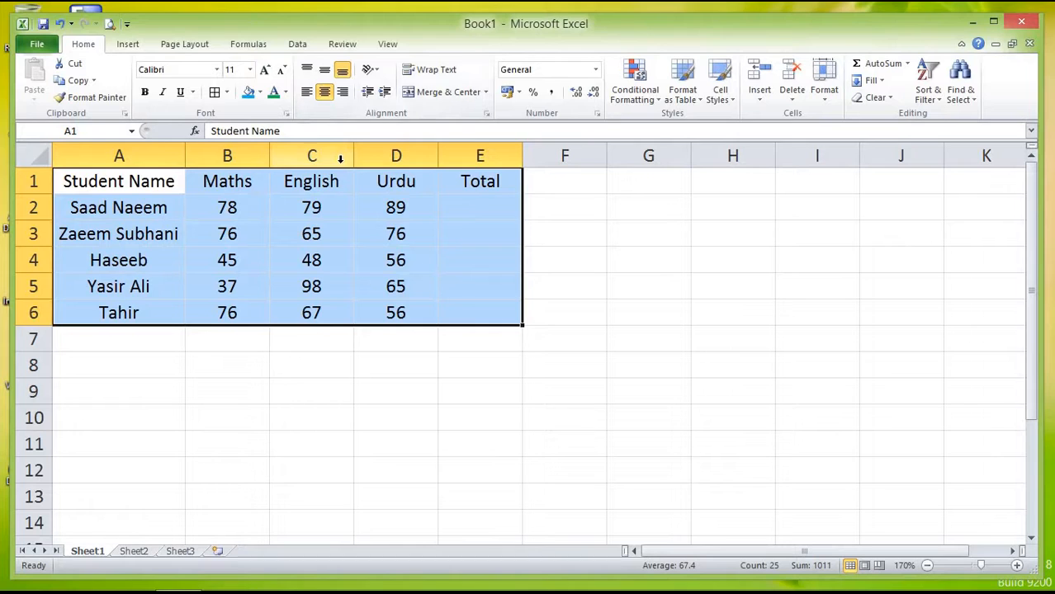
# Step: Left-align the Student Name heading and the names below it in cells A1 to A6
pyautogui.click(172, 302)
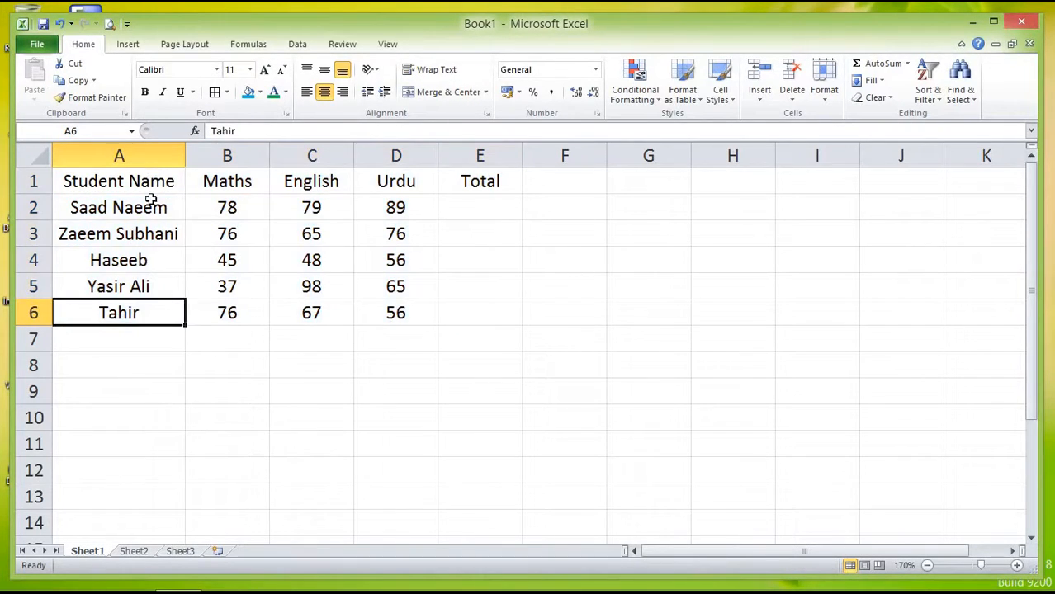
pyautogui.moveTo(151, 183); pyautogui.dragTo(149, 303)
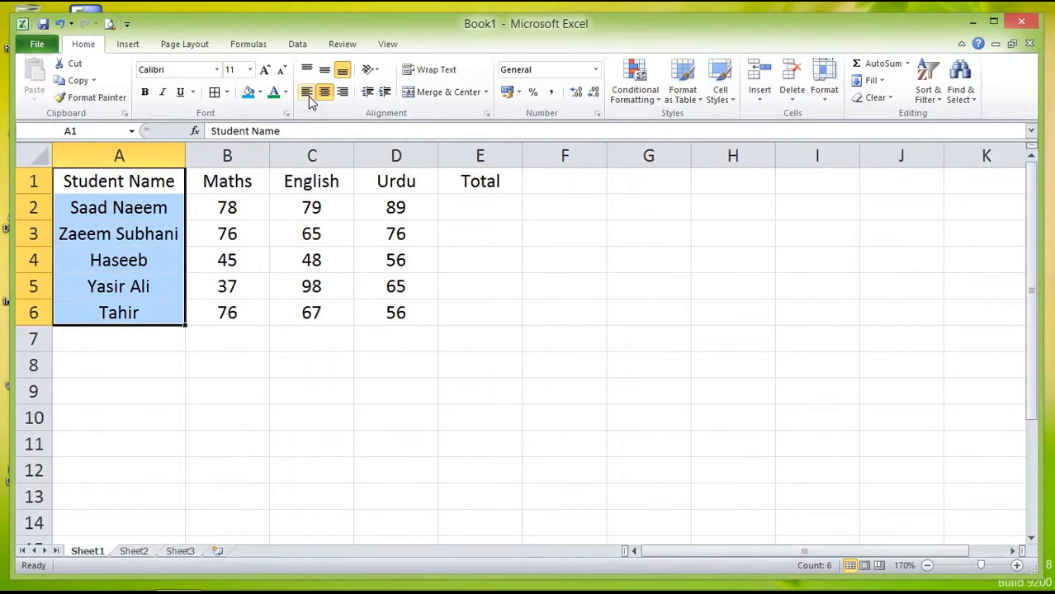
pyautogui.click(309, 97)
pyautogui.click(253, 345)
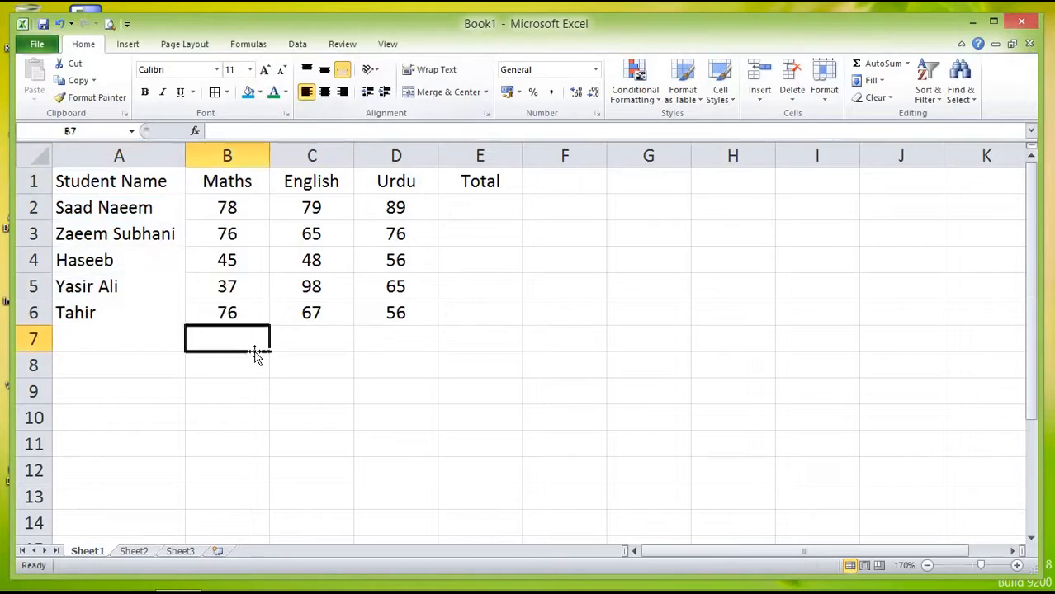
# Step: Fill the heading row, cells A1 to E1, with a light purple theme color
pyautogui.click(134, 206)
pyautogui.moveTo(153, 179); pyautogui.dragTo(478, 182)
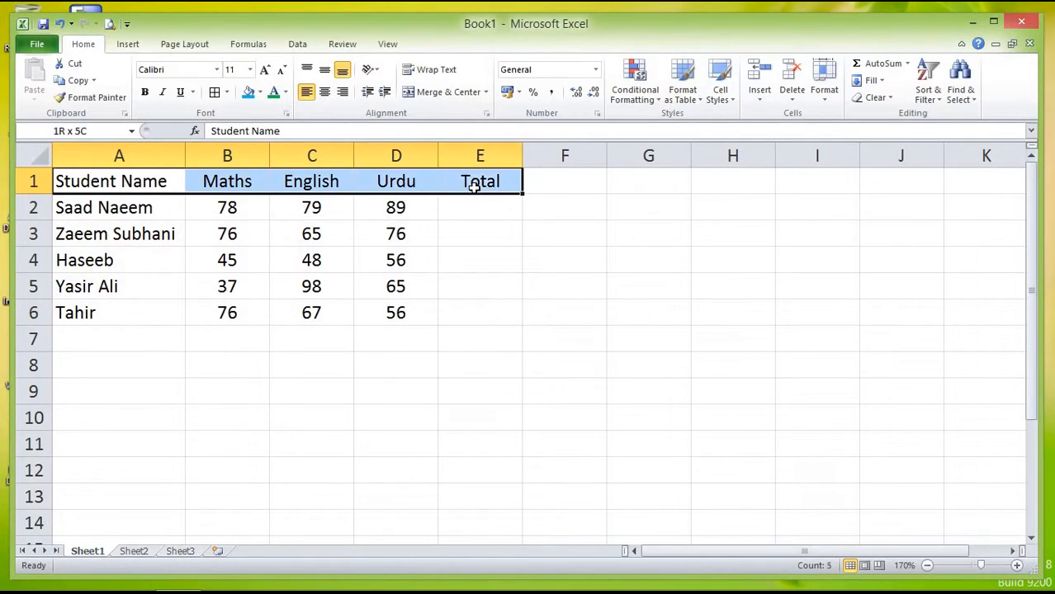
pyautogui.click(260, 92)
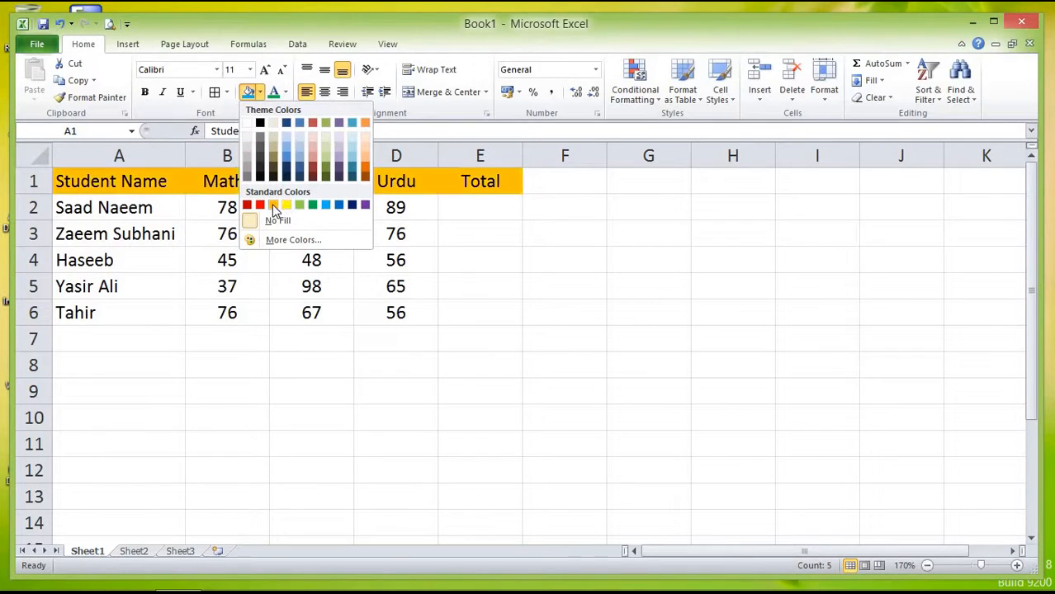
pyautogui.click(337, 144)
pyautogui.click(393, 307)
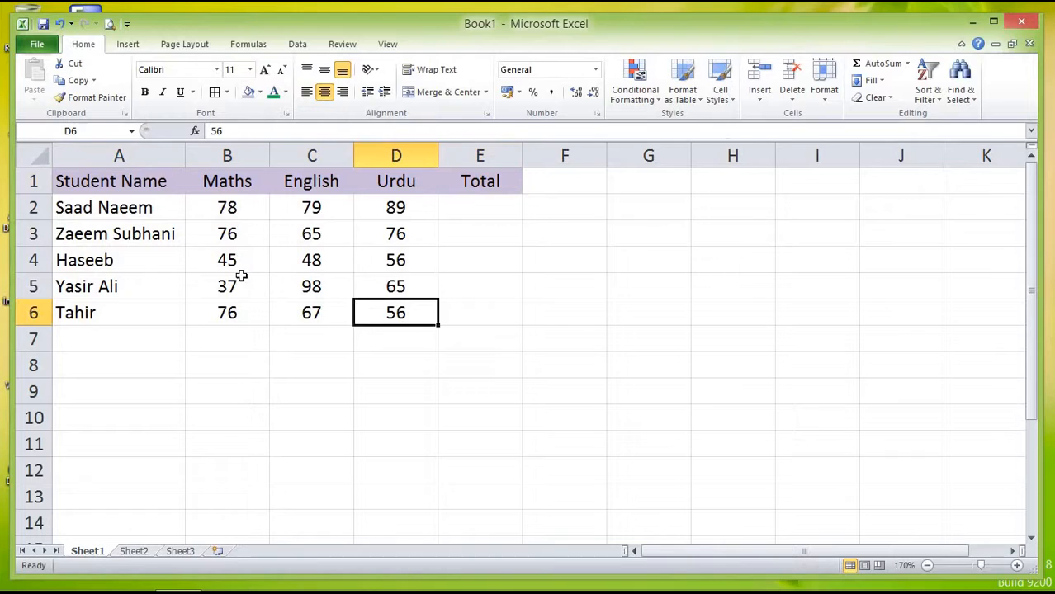
# Step: Enter the formula =78+79+89 in cell E2 to total the first student's marks from typed numbers
pyautogui.click(481, 210)
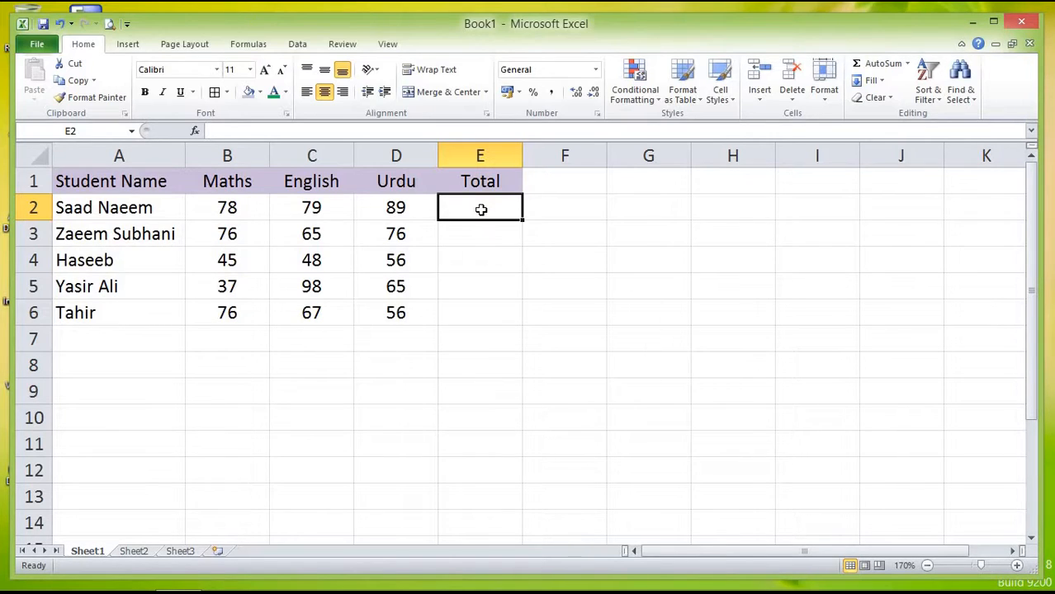
pyautogui.write('=')
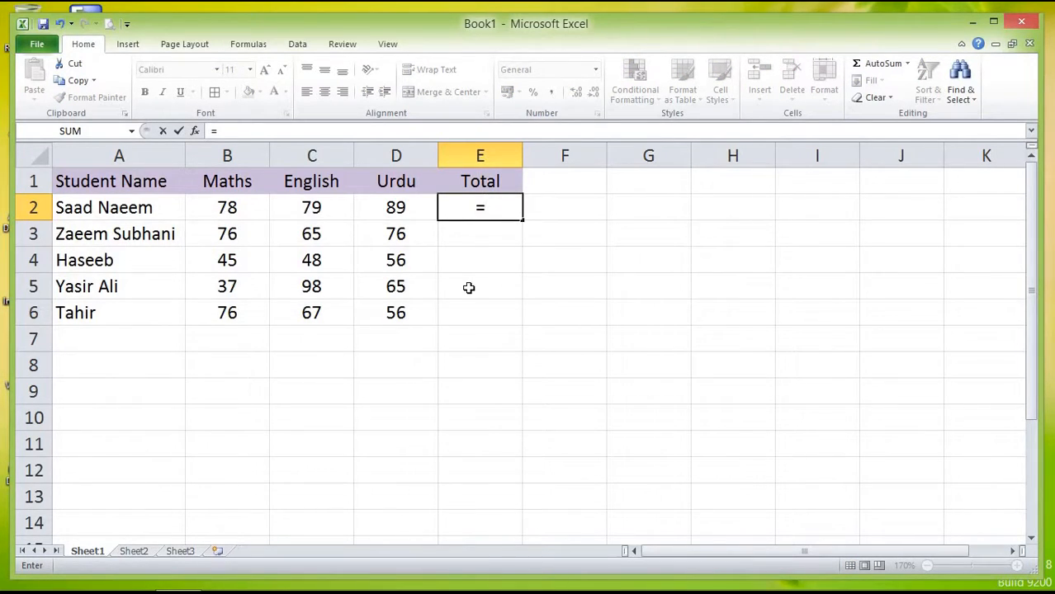
pyautogui.write('78+')
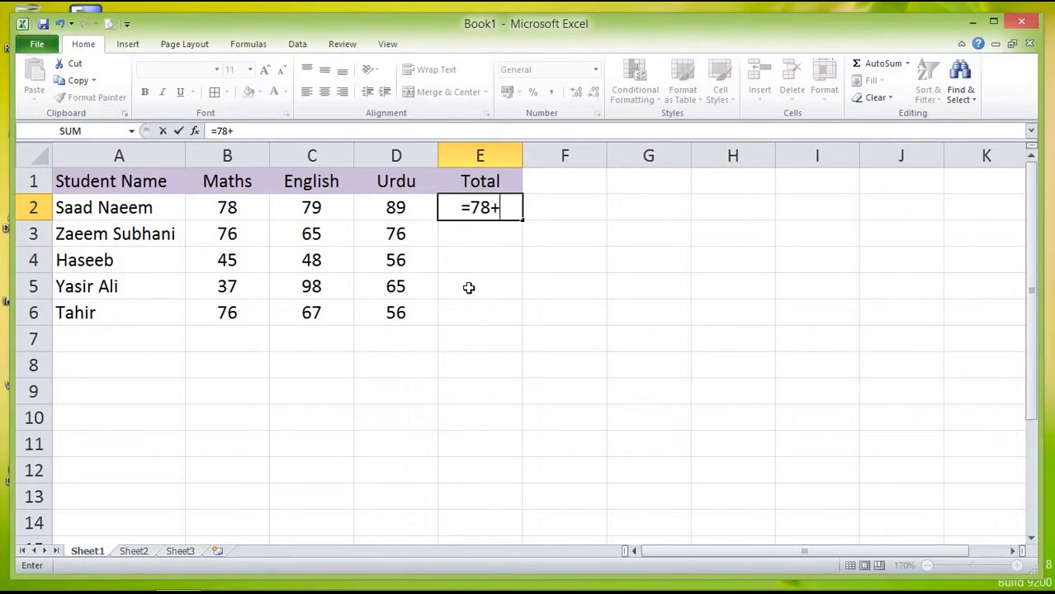
pyautogui.write('79')
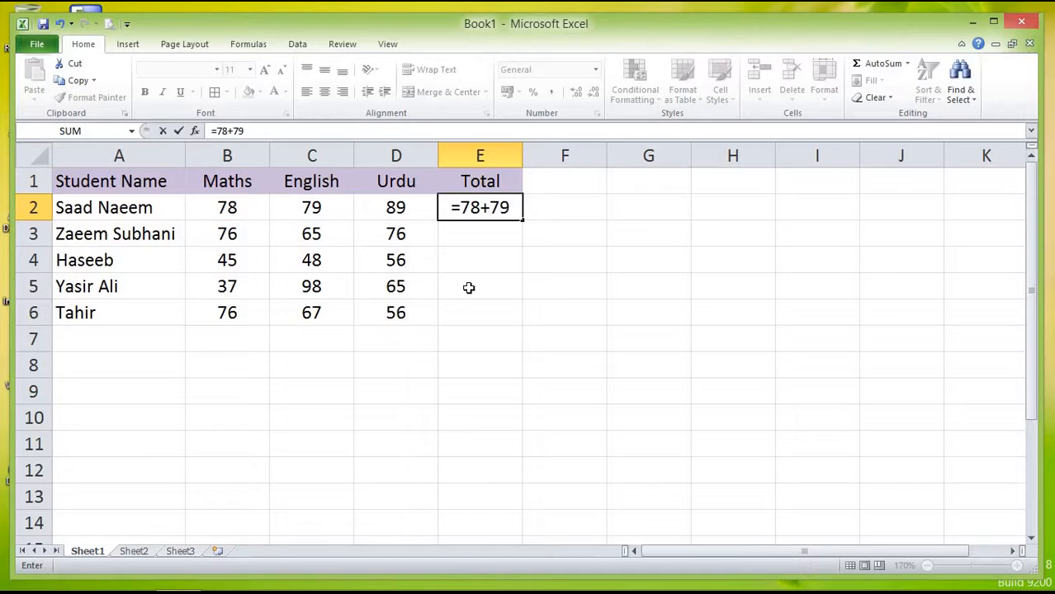
pyautogui.write('+89')
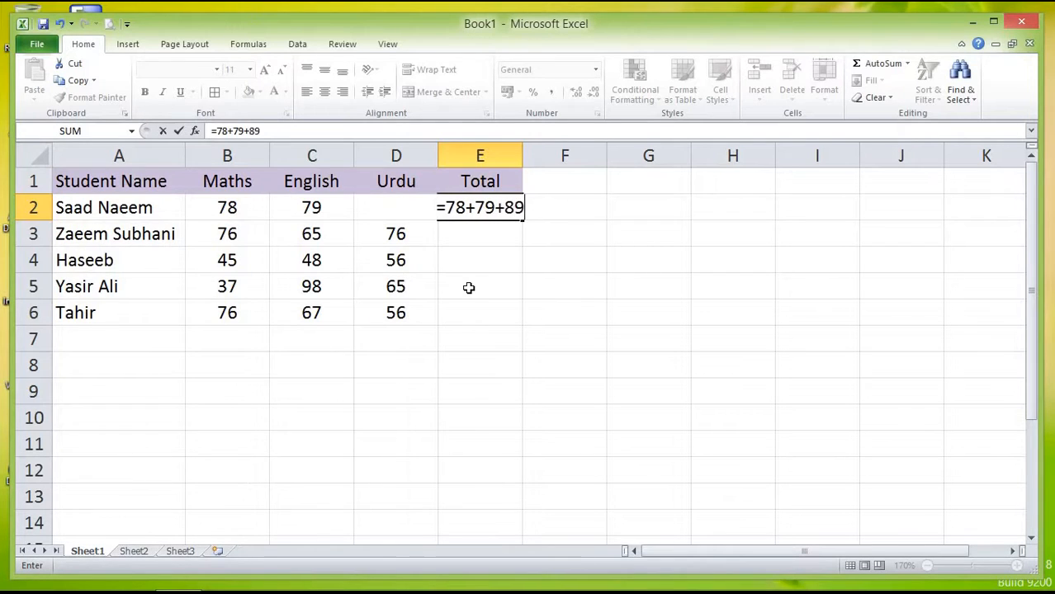
pyautogui.press('Return')
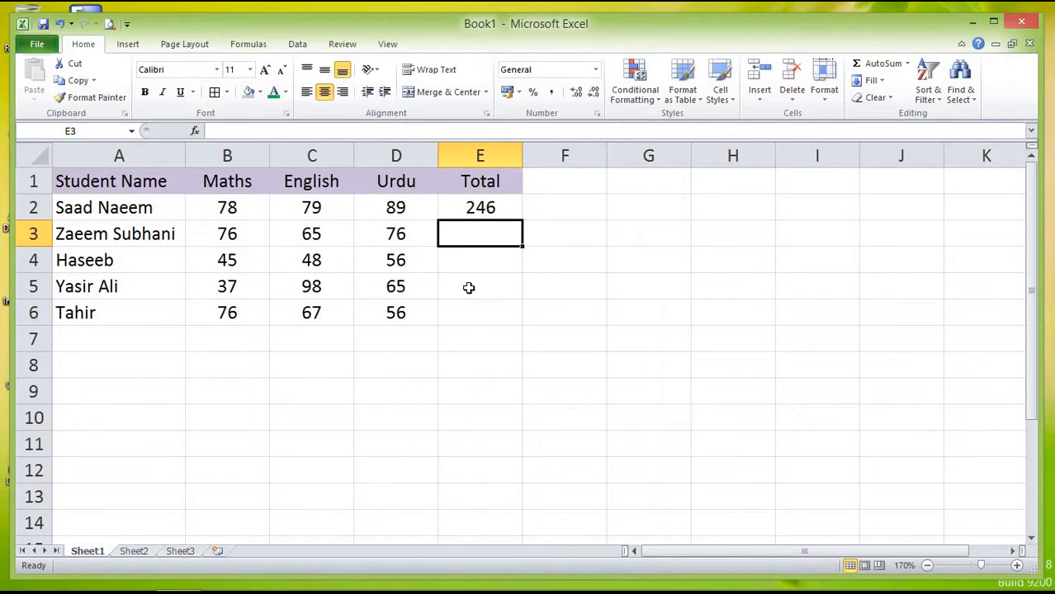
# Step: Change the first student's English mark in cell C2 to 86
pyautogui.press('Up')
pyautogui.press('Left')
pyautogui.press('Left')
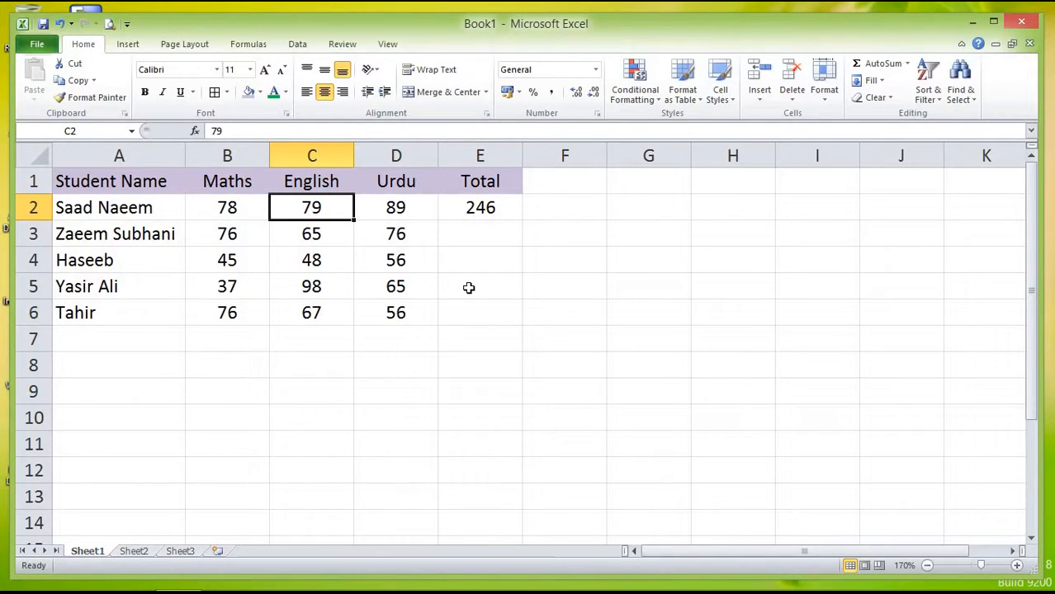
pyautogui.write('86')
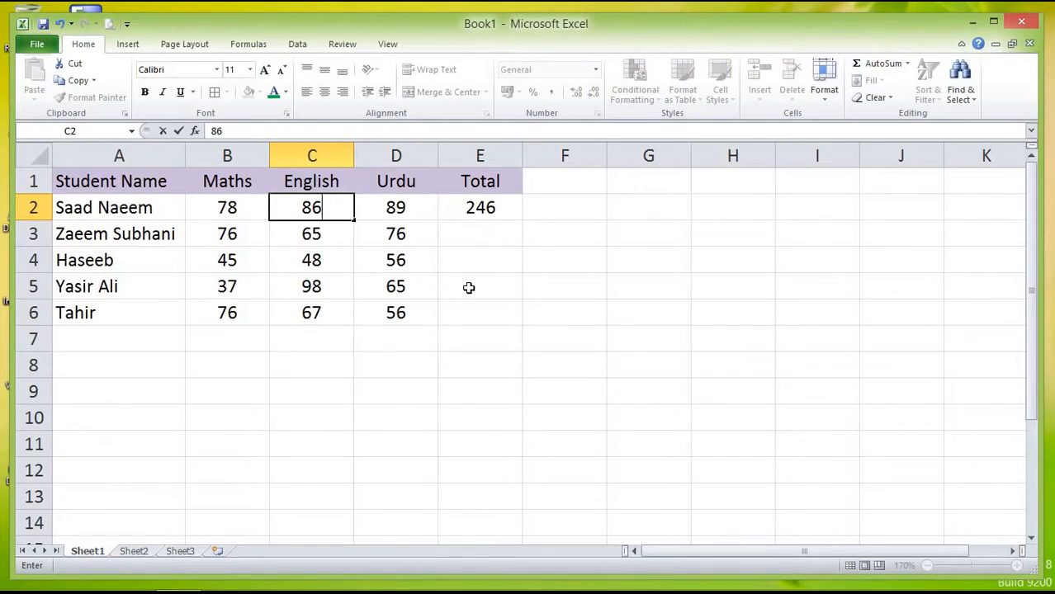
pyautogui.press('Return')
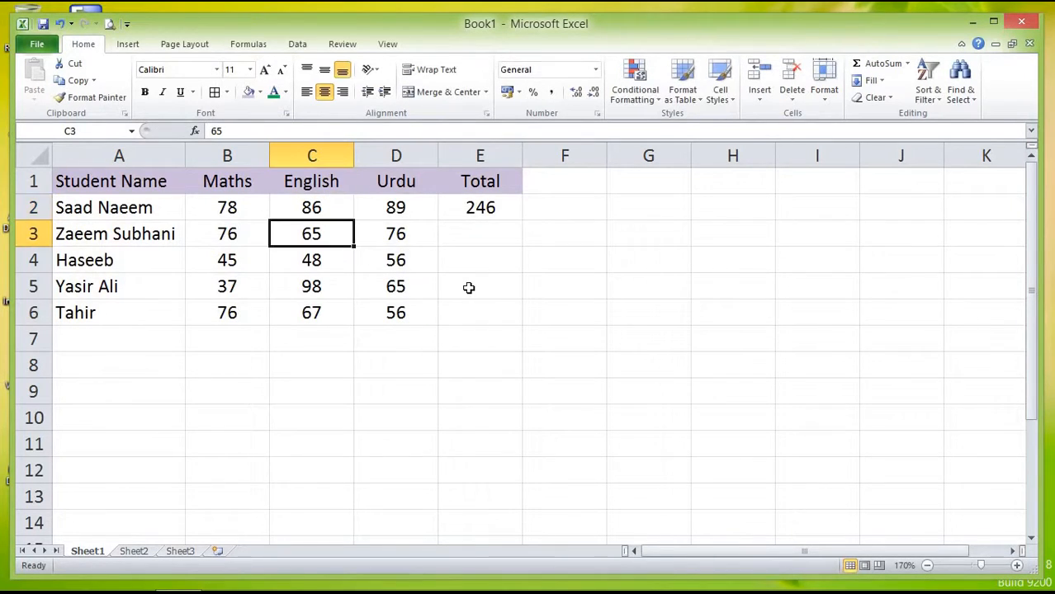
# Step: Delete the typed-number total formula from cell E2
pyautogui.press('Up')
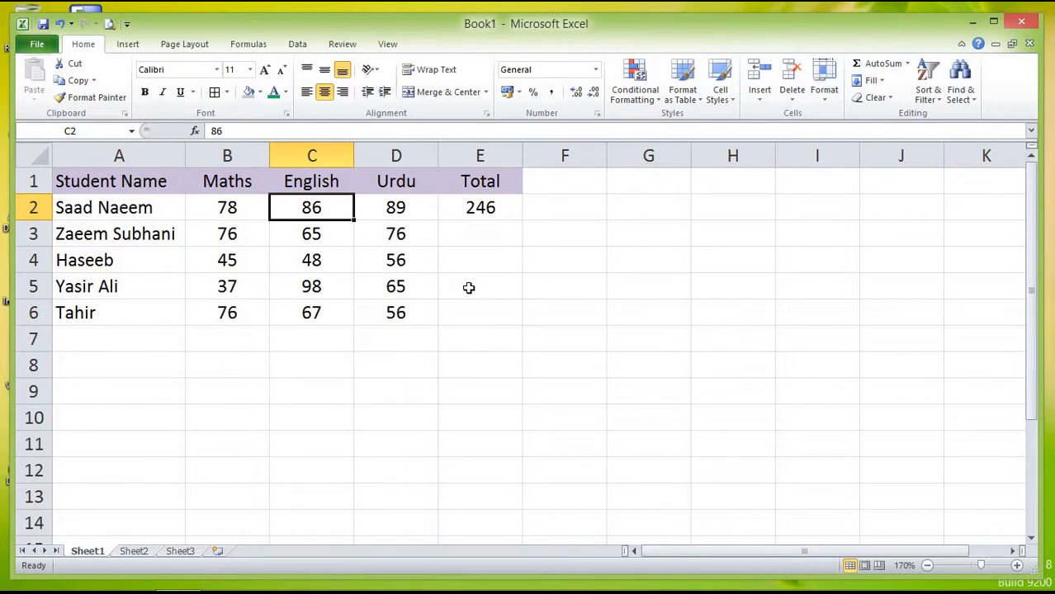
pyautogui.press('Right')
pyautogui.press('Right')
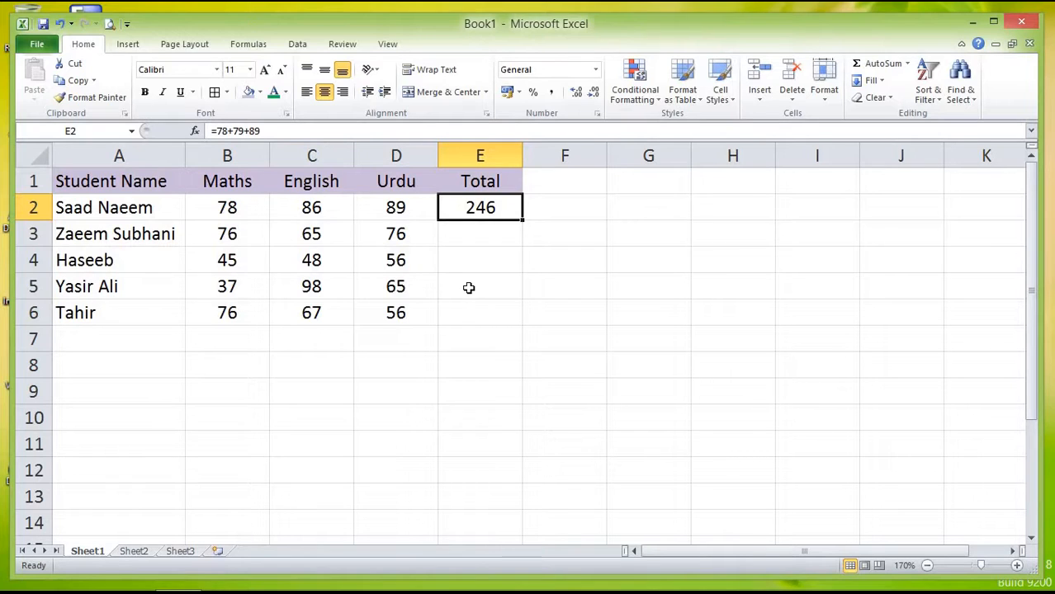
pyautogui.press('Delete')
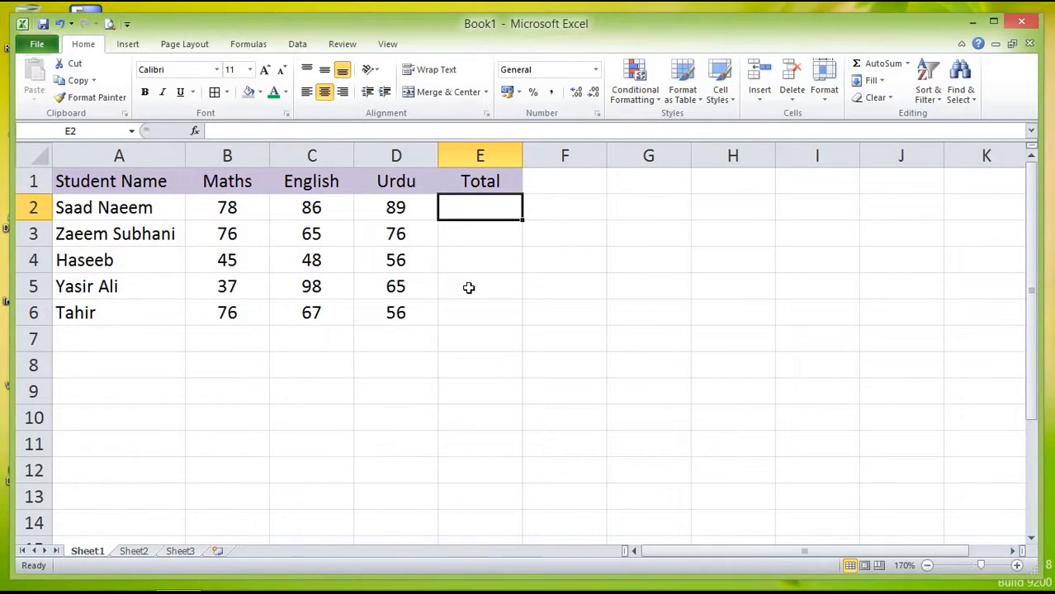
# Step: Fill the first student's marks with distinct colors: B2 yellow, C2 light blue and D2 light olive green
pyautogui.click(247, 210)
pyautogui.click(260, 94)
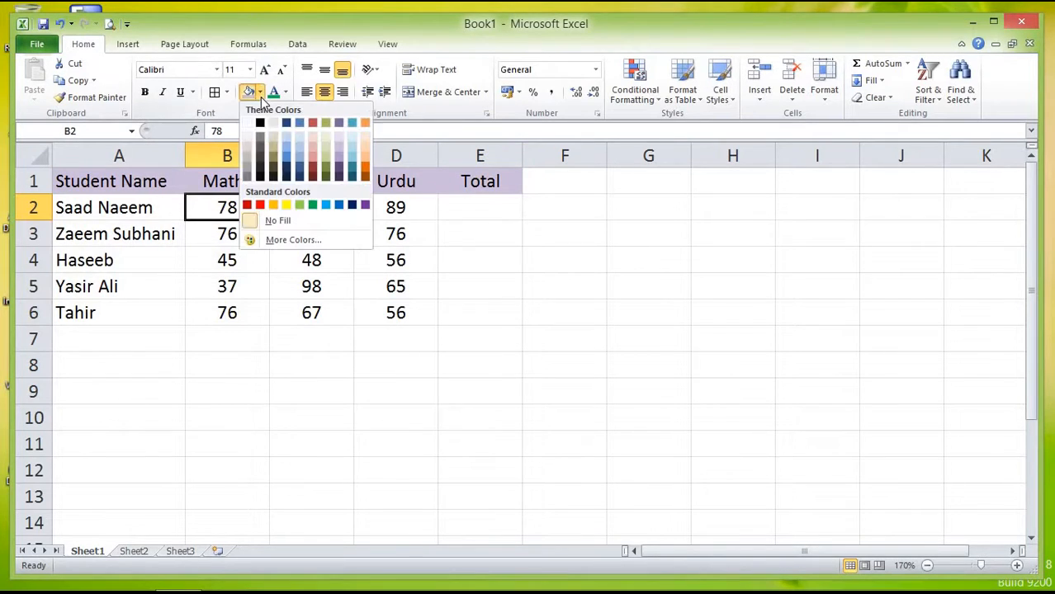
pyautogui.click(286, 205)
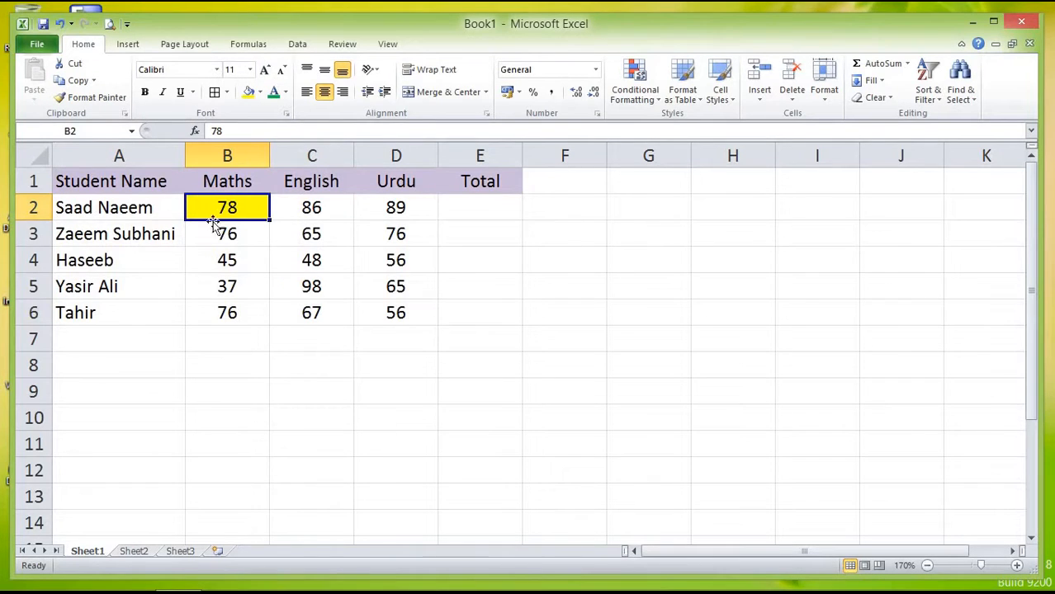
pyautogui.click(315, 208)
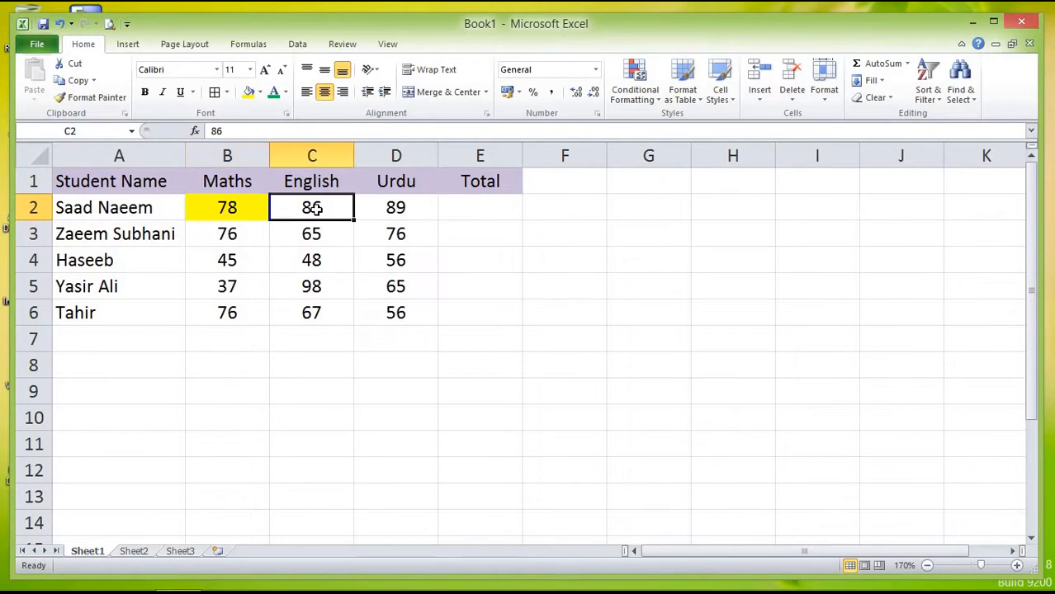
pyautogui.click(260, 93)
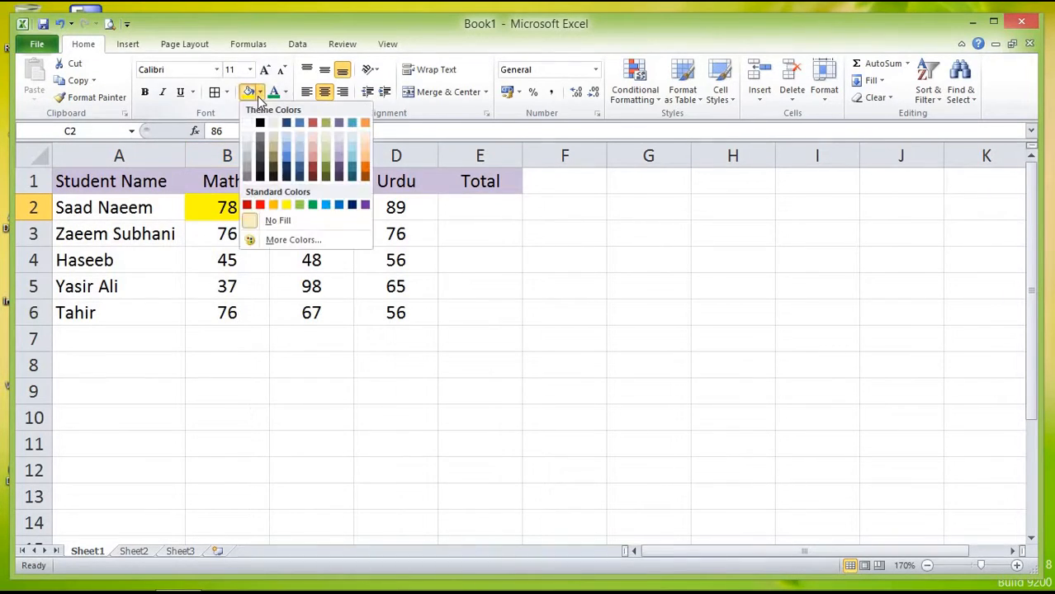
pyautogui.click(326, 205)
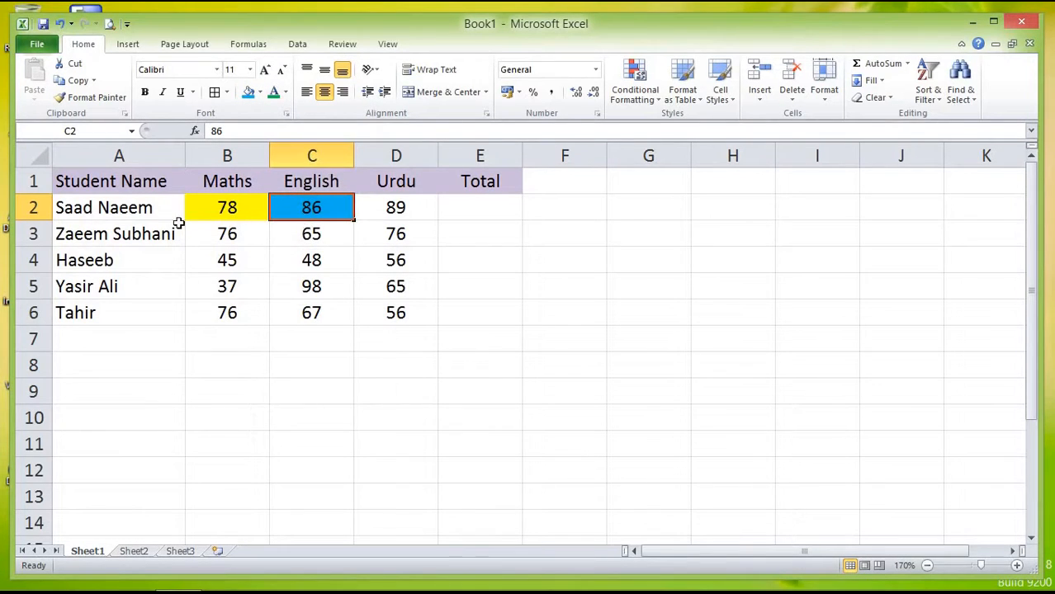
pyautogui.click(398, 208)
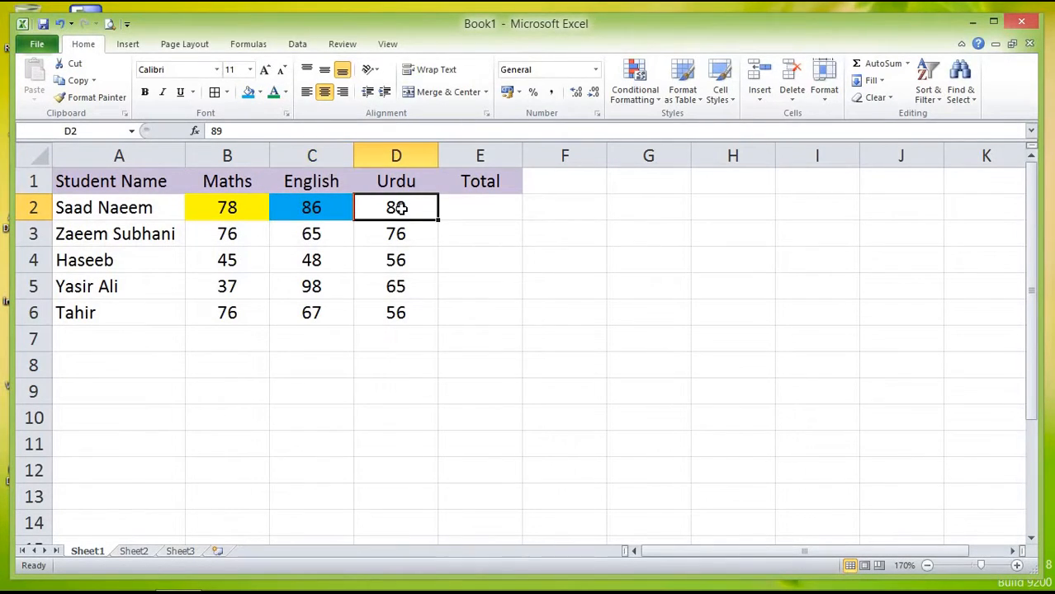
pyautogui.click(260, 92)
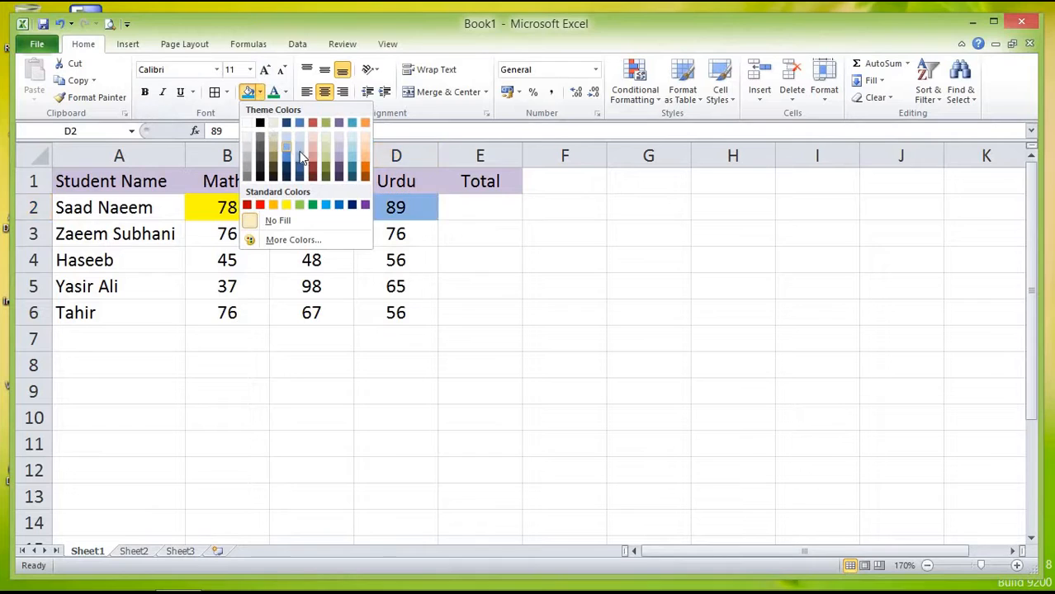
pyautogui.click(326, 143)
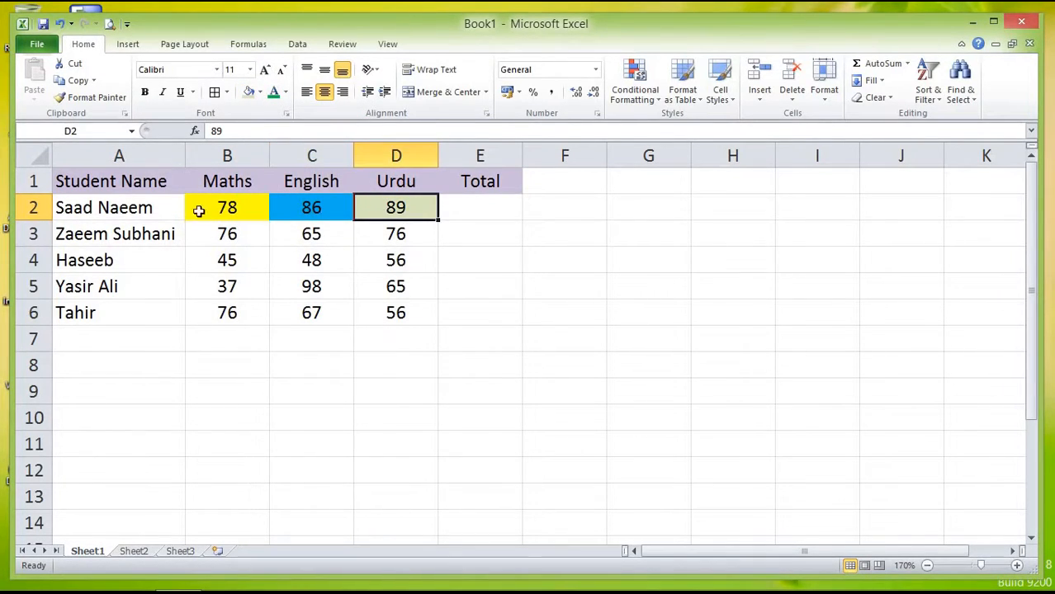
# Step: Enter the cell-reference formula =B2+C2+D2 in cell E2 to total the first student's marks
pyautogui.click(495, 218)
pyautogui.write('=')
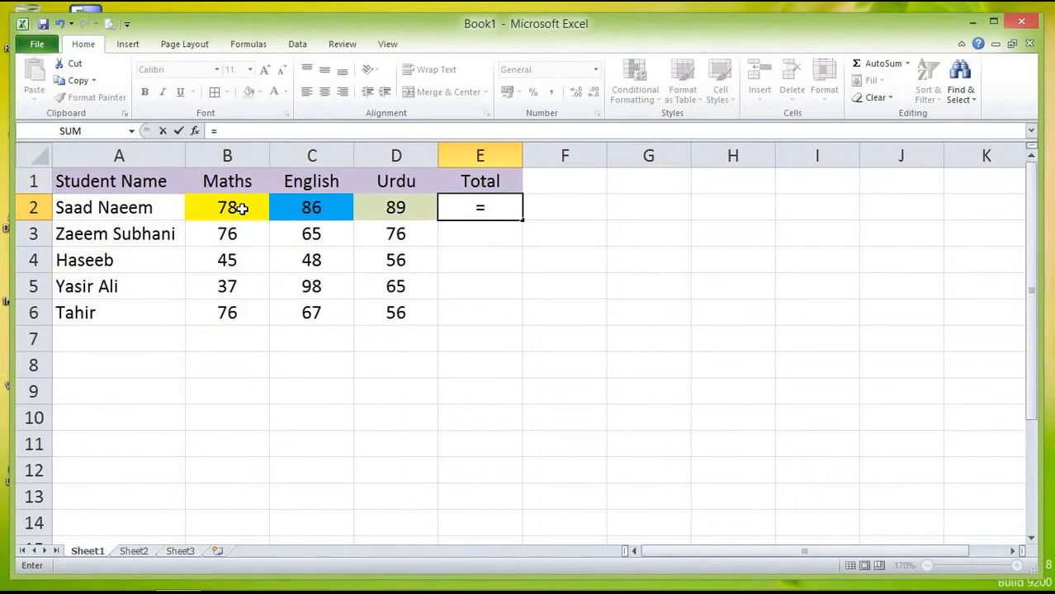
pyautogui.click(240, 209)
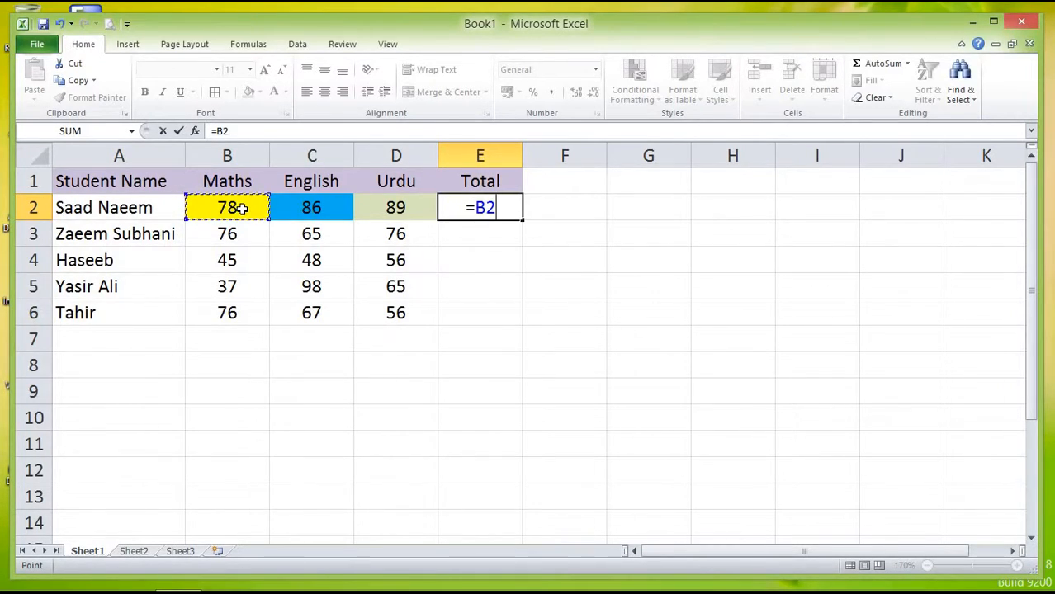
pyautogui.write('+')
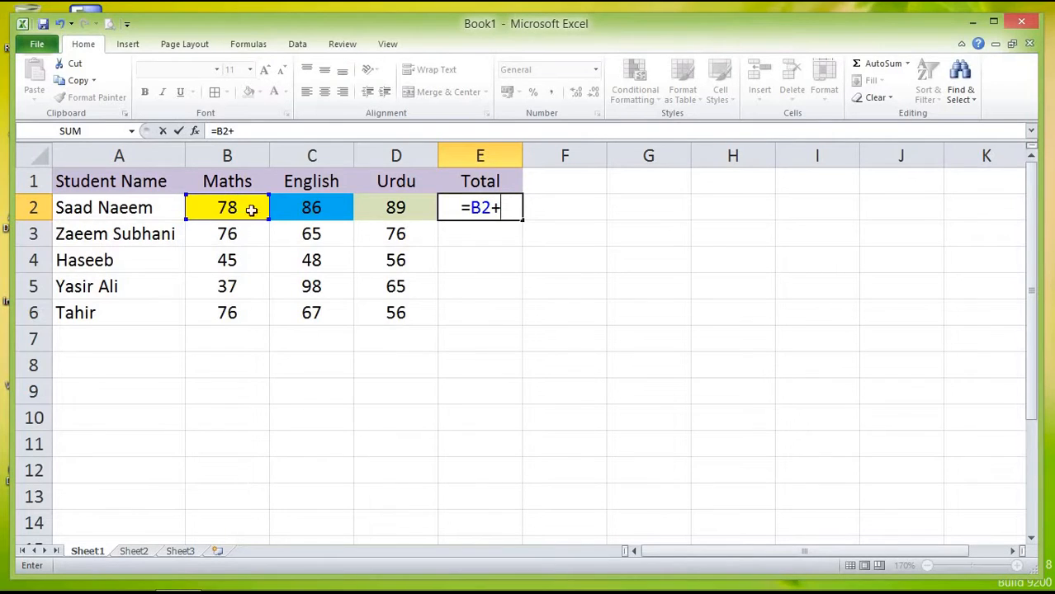
pyautogui.click(301, 211)
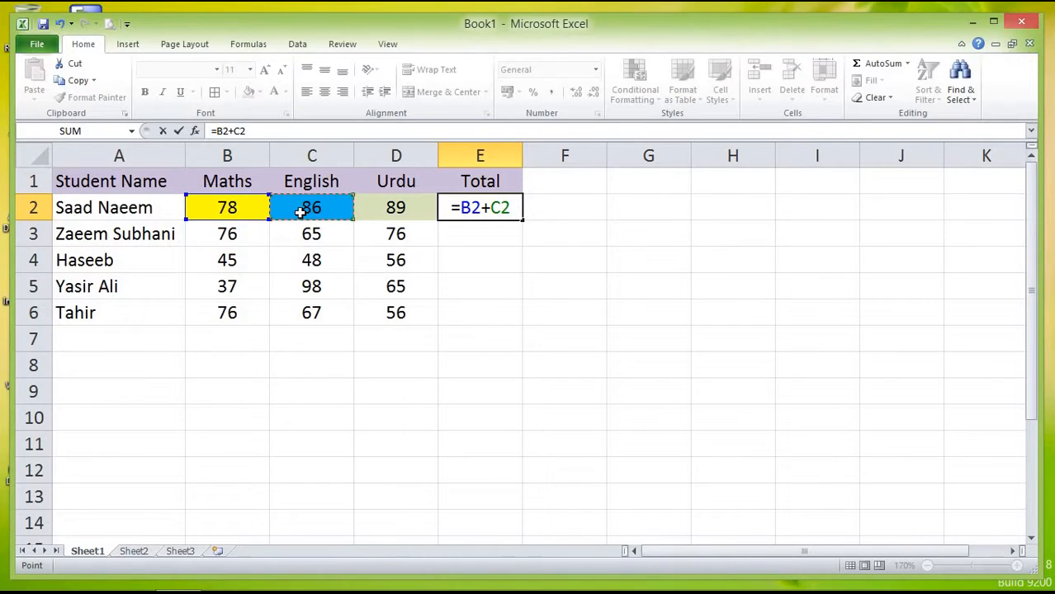
pyautogui.write('+')
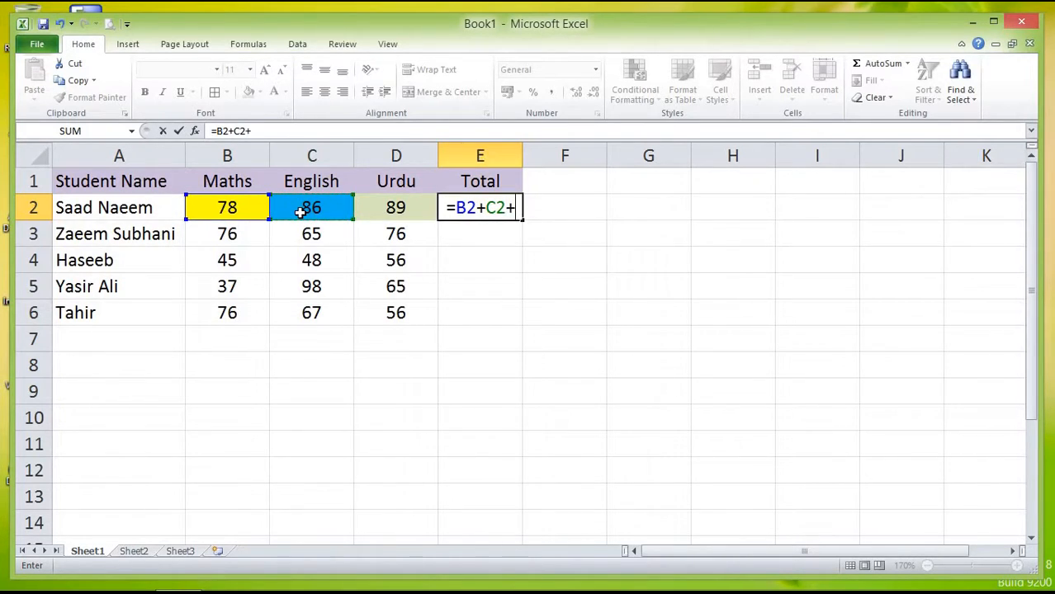
pyautogui.click(380, 210)
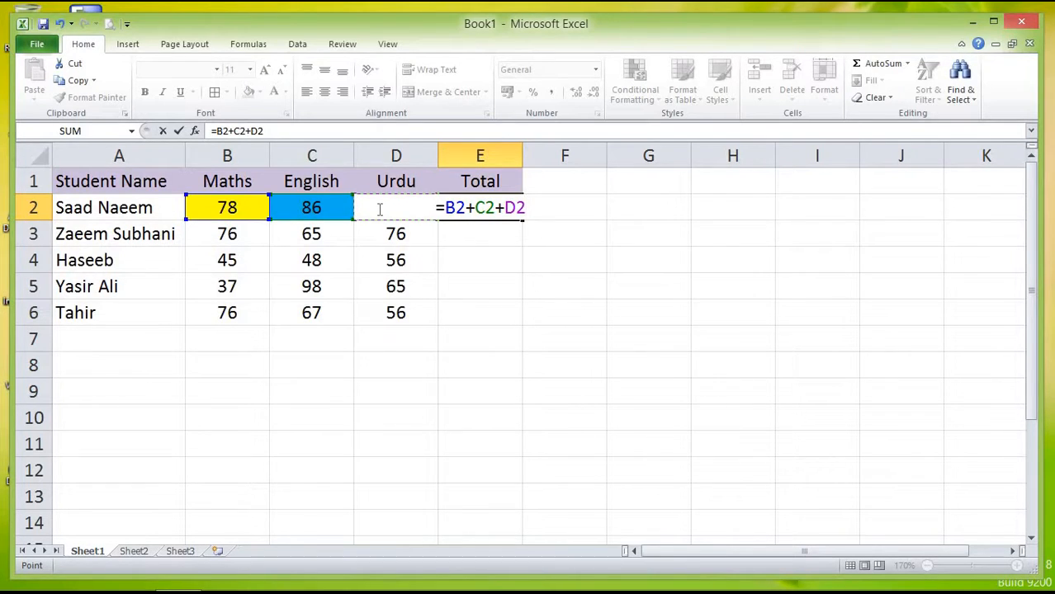
pyautogui.press('Return')
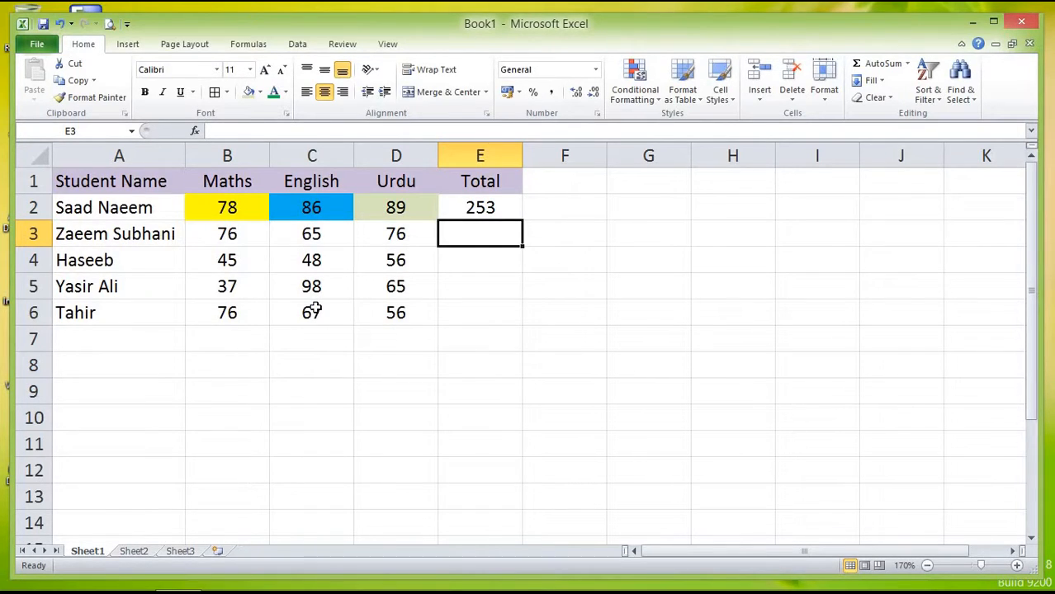
# Step: Set the first student's marks in cells B2, C2 and D2 to 5 each to test the total formula
pyautogui.click(231, 211)
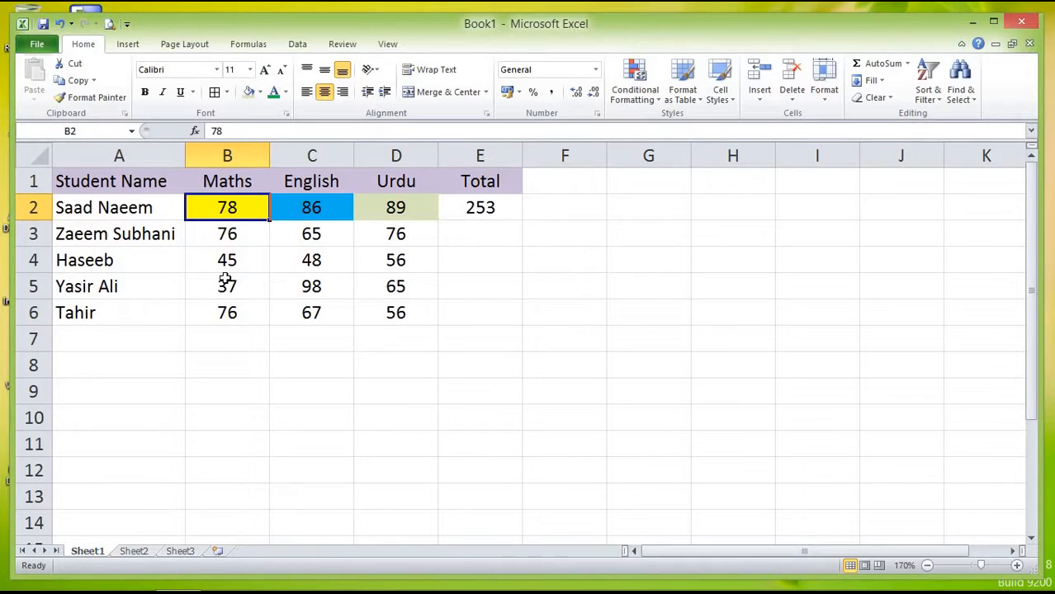
pyautogui.write('5')
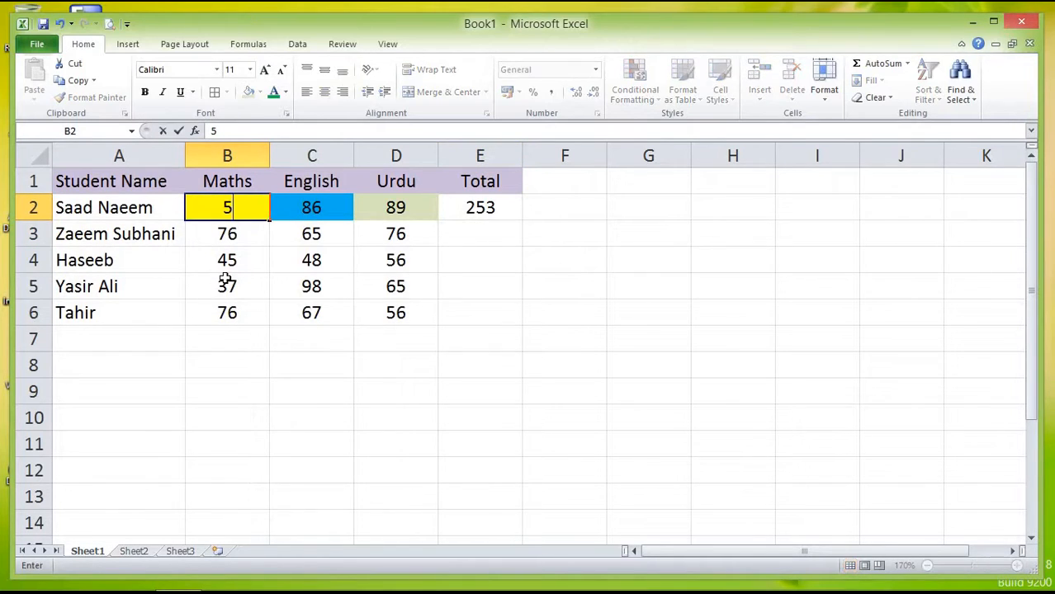
pyautogui.press('Tab')
pyautogui.write('5')
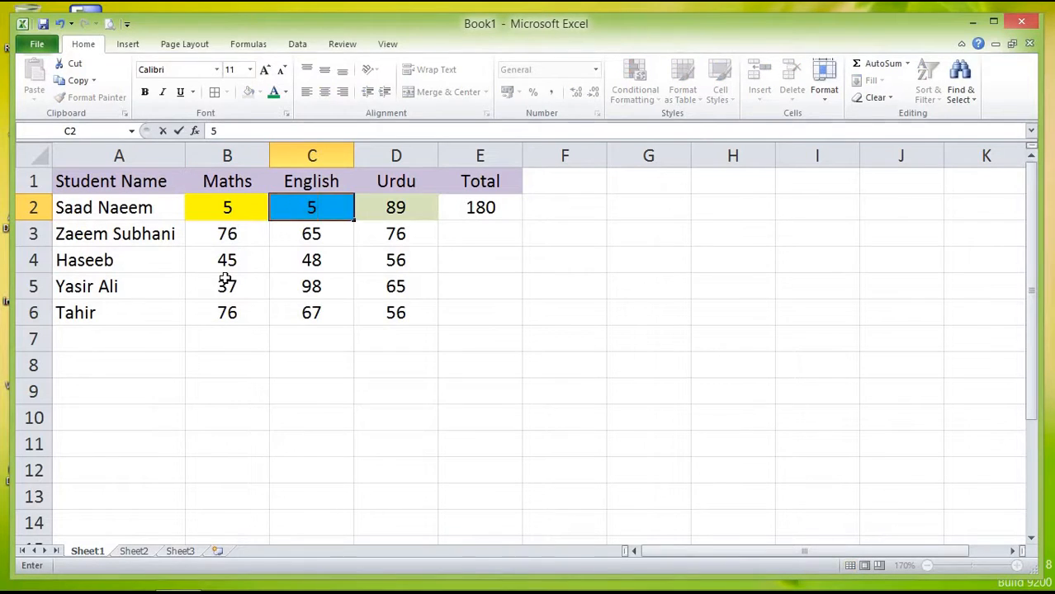
pyautogui.press('Tab')
pyautogui.write('5')
pyautogui.hotkey('shift', 'Tab')
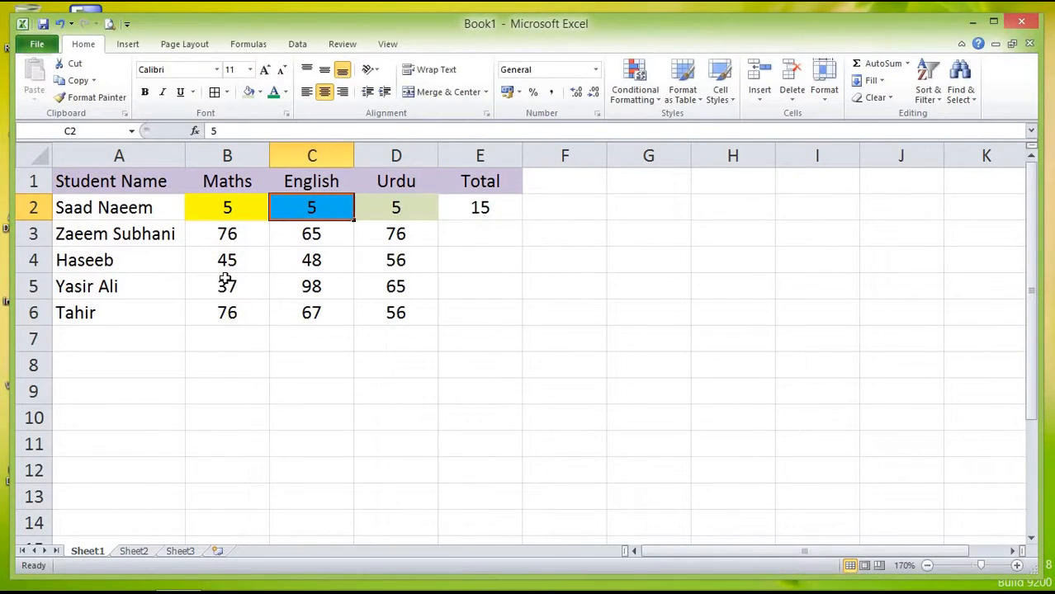
# Step: Set the first student's marks to 50 in cell B2, 70 in C2 and 30 in D2
pyautogui.hotkey('shift', 'Tab')
pyautogui.write('50')
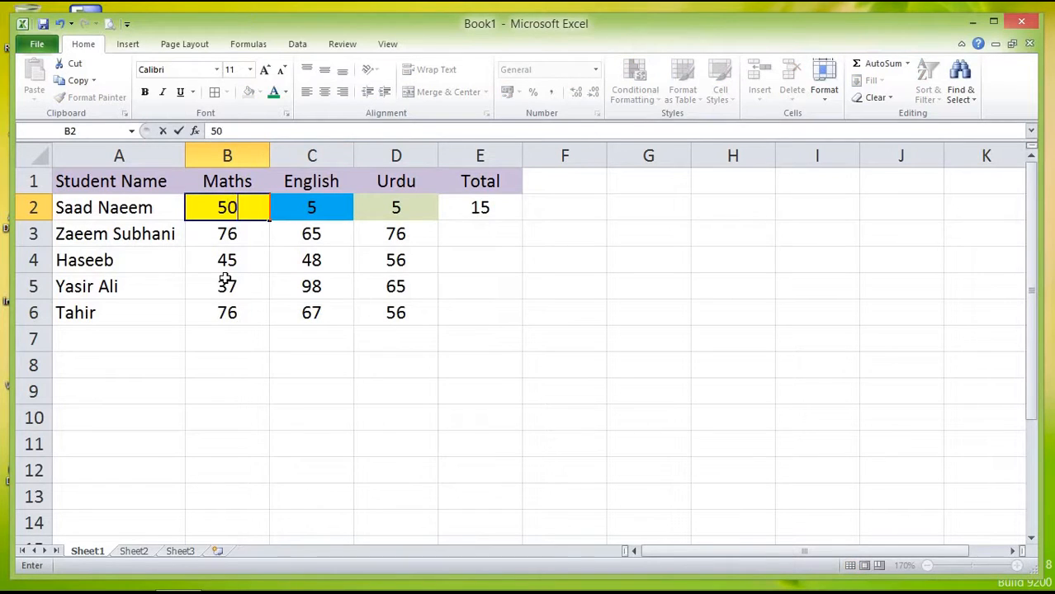
pyautogui.press('Tab')
pyautogui.write('70')
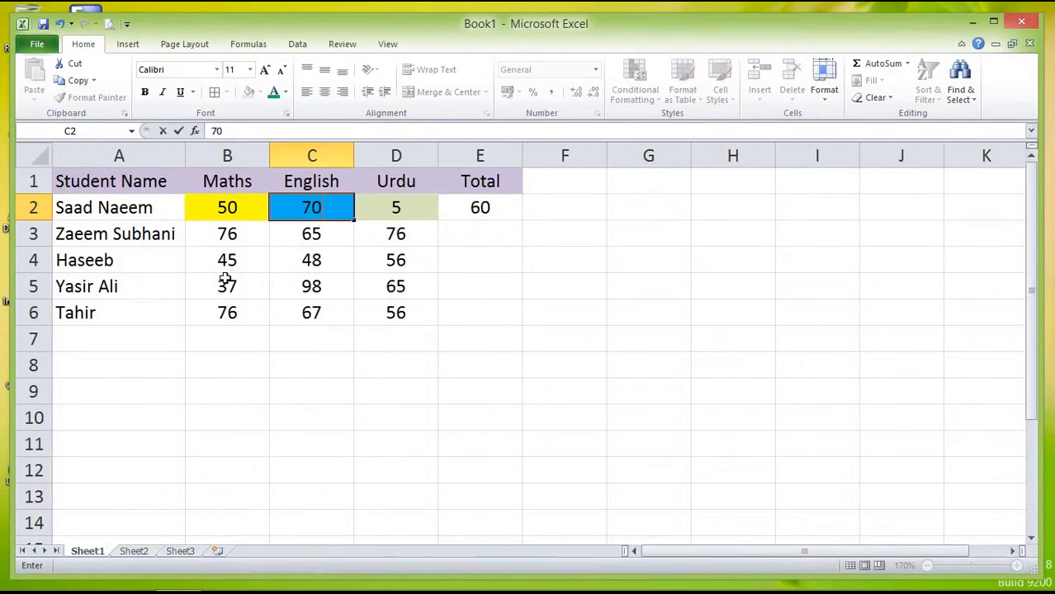
pyautogui.press('Tab')
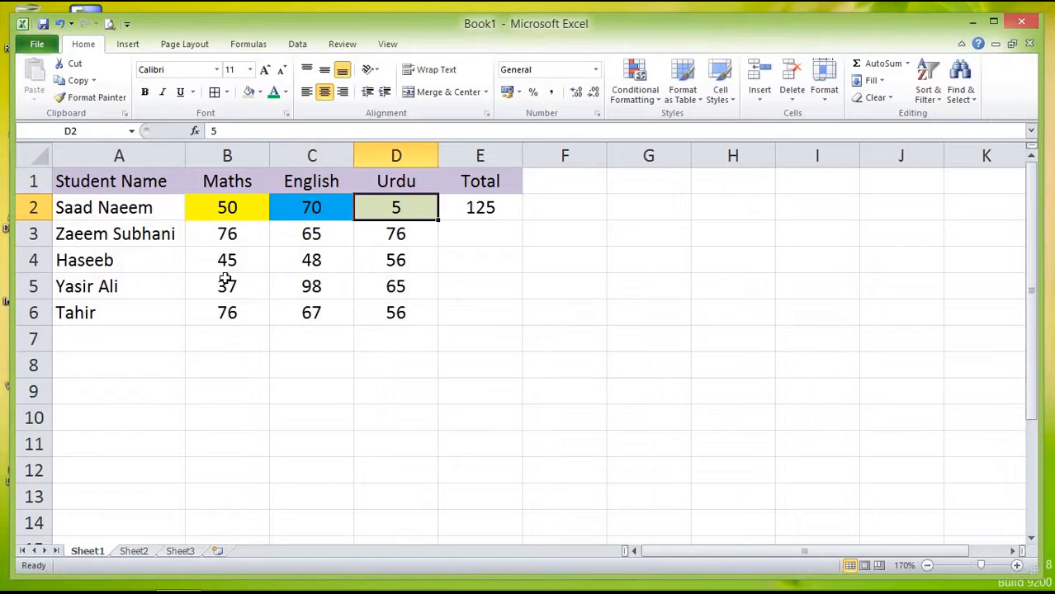
pyautogui.write('30')
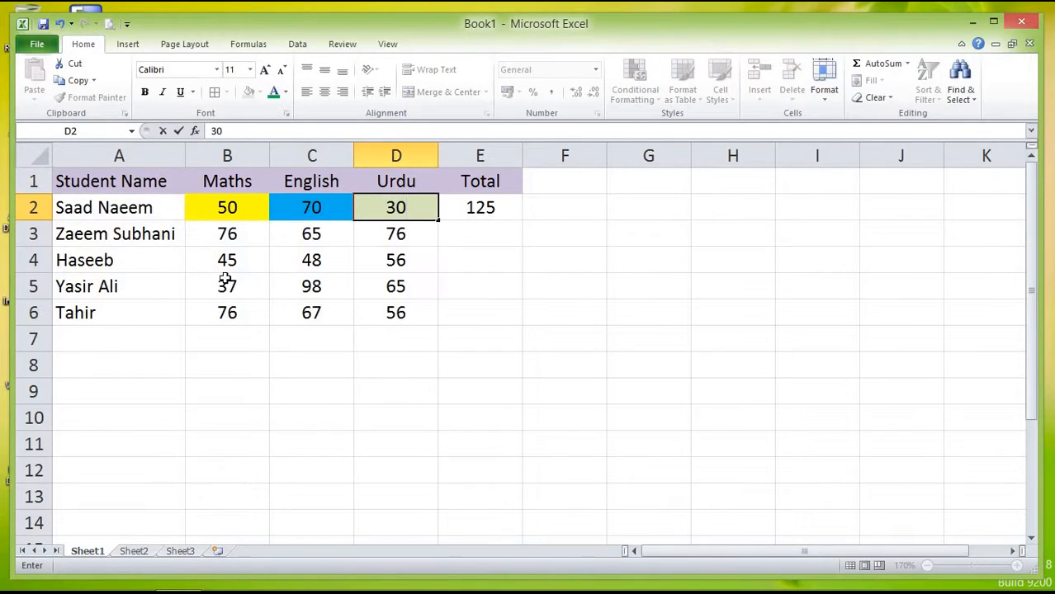
pyautogui.press('Left')
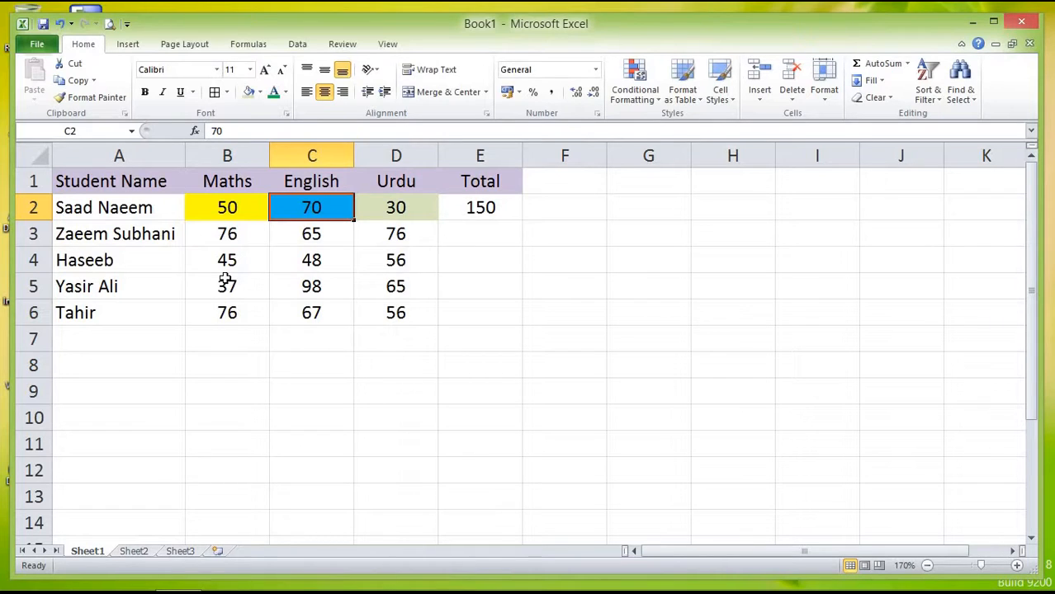
# Step: Enter the cell-reference formula =B3+C3+D3 in cell E3 to total the second student's marks
pyautogui.press('Right')
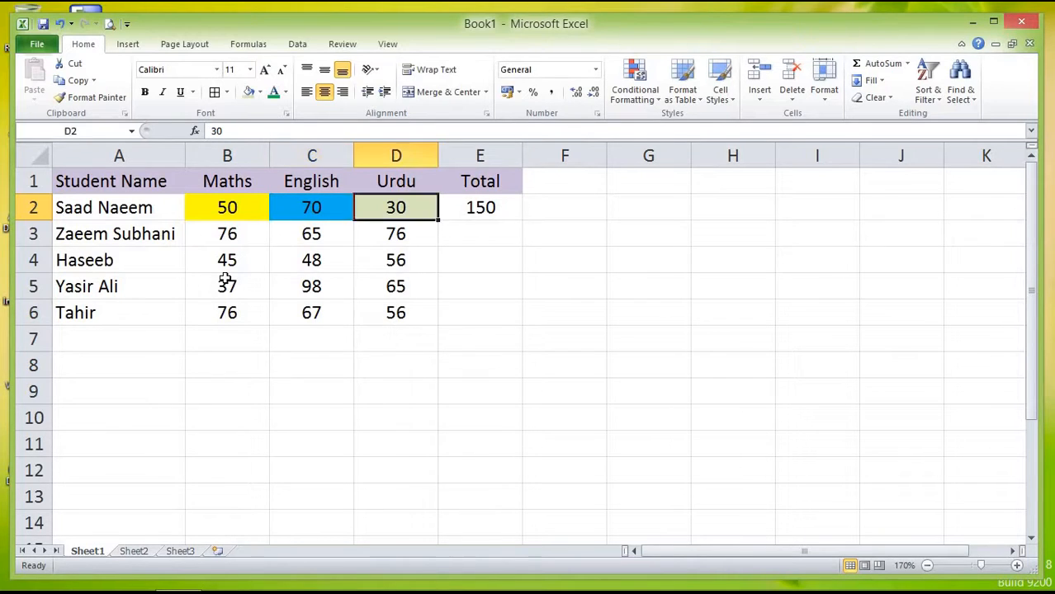
pyautogui.press('Right')
pyautogui.press('Down')
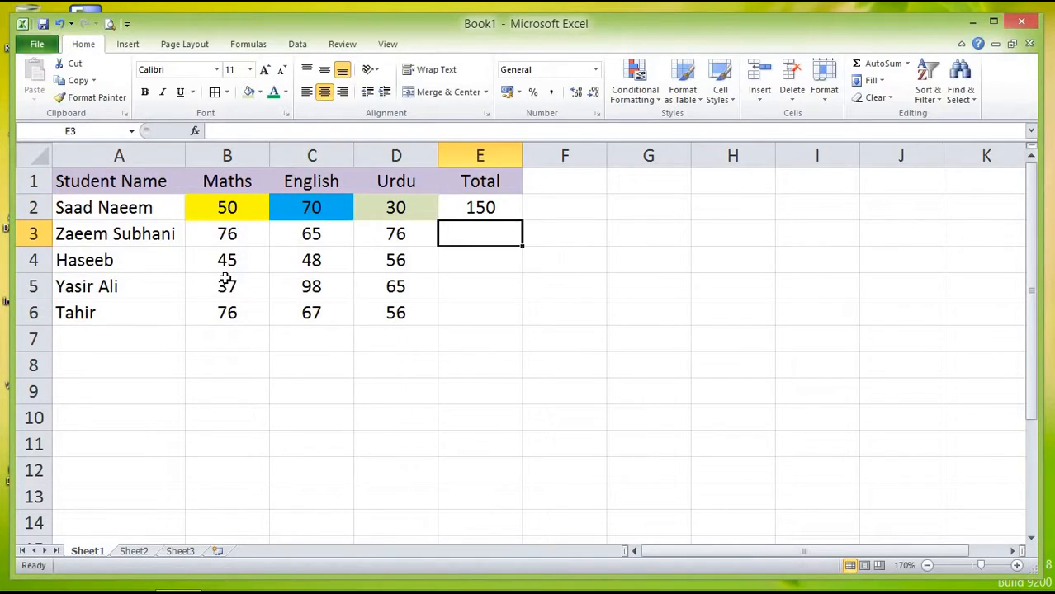
pyautogui.write('=')
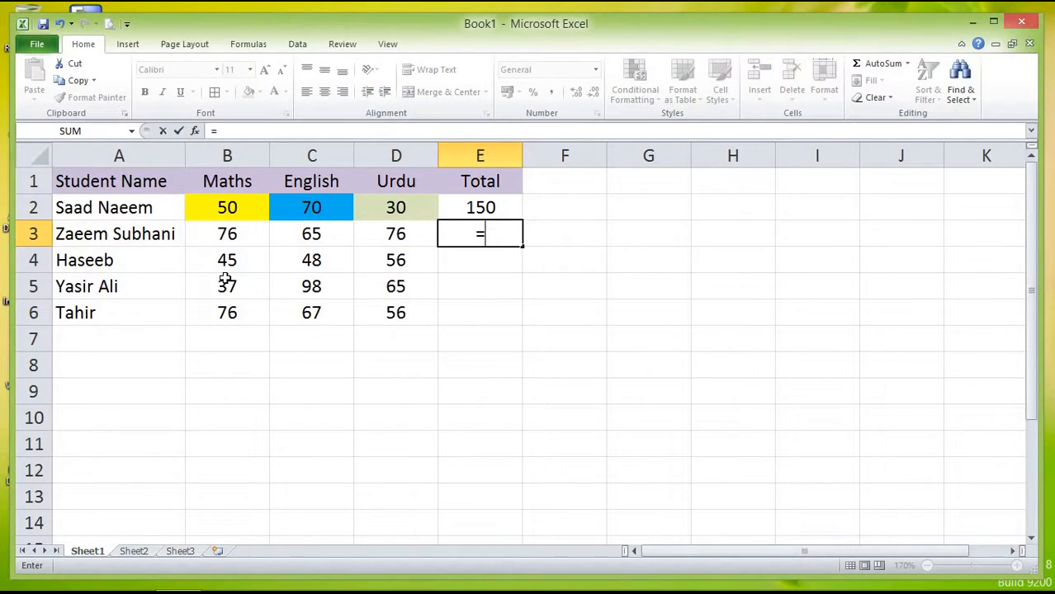
pyautogui.write('b3')
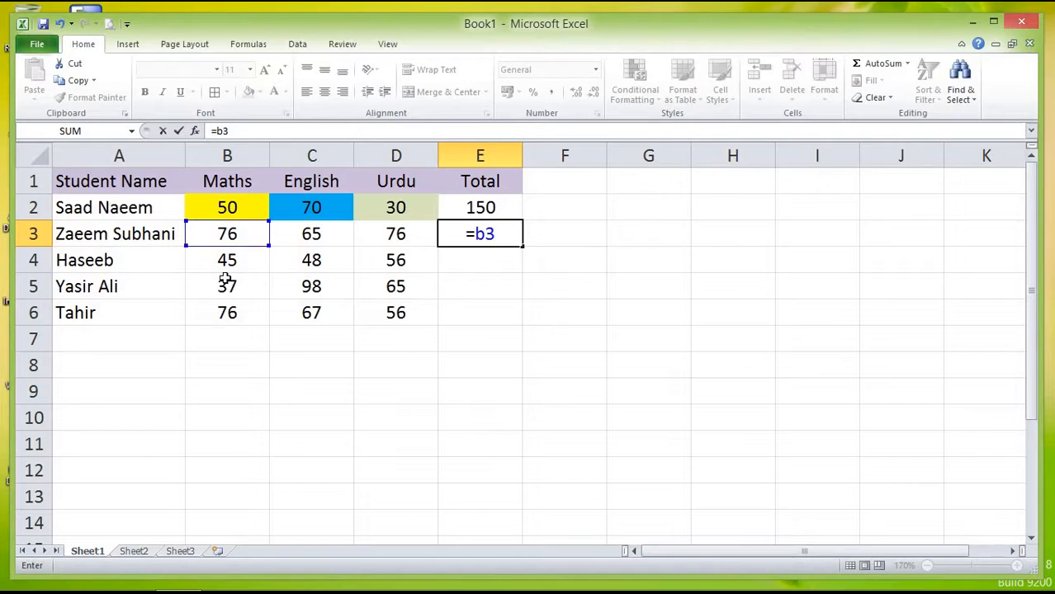
pyautogui.write('+c3')
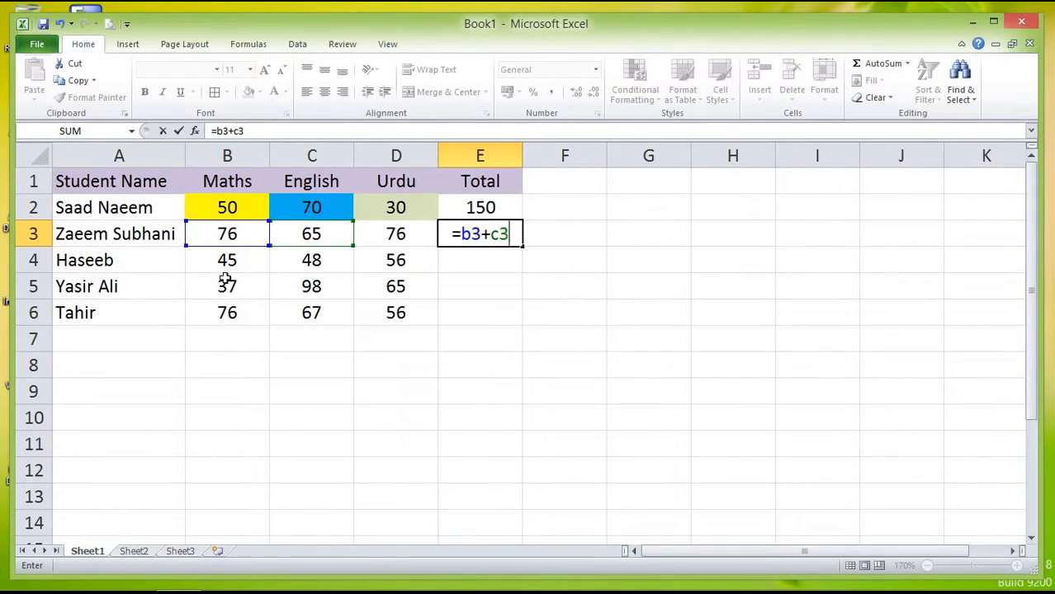
pyautogui.write('+d')
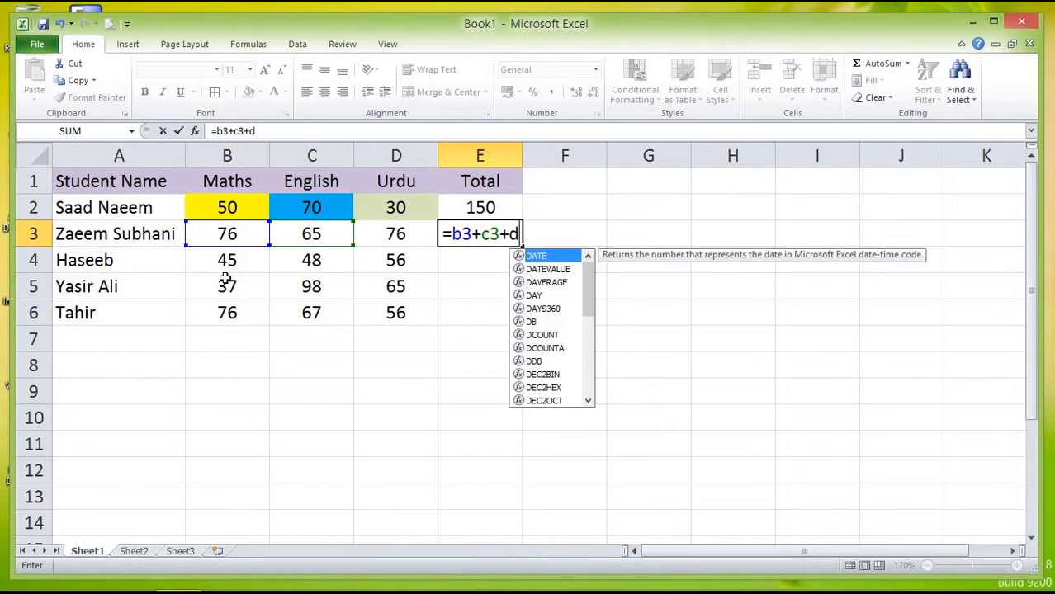
pyautogui.write('3')
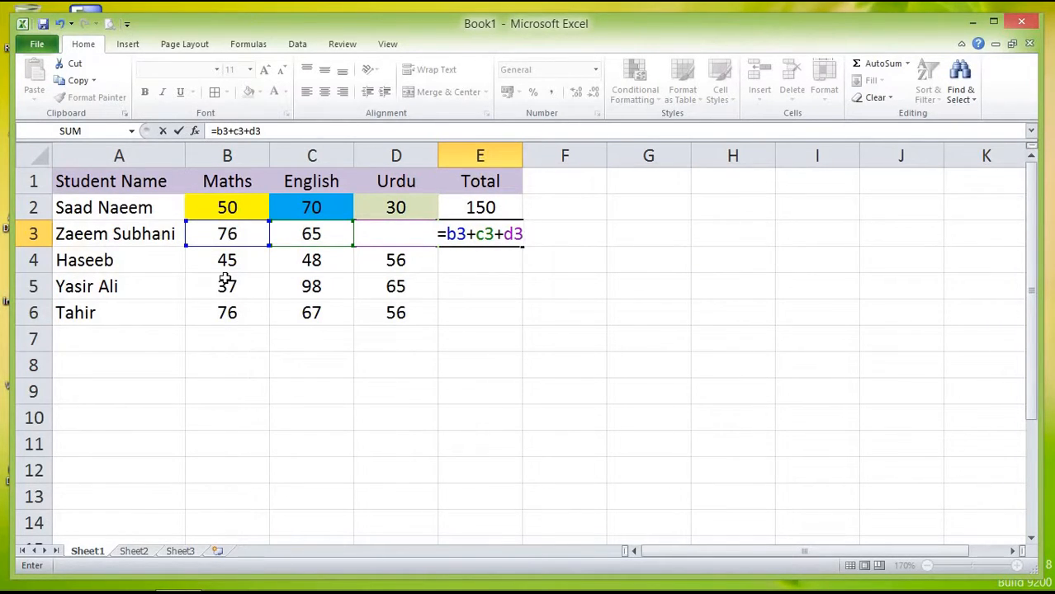
pyautogui.press('Return')
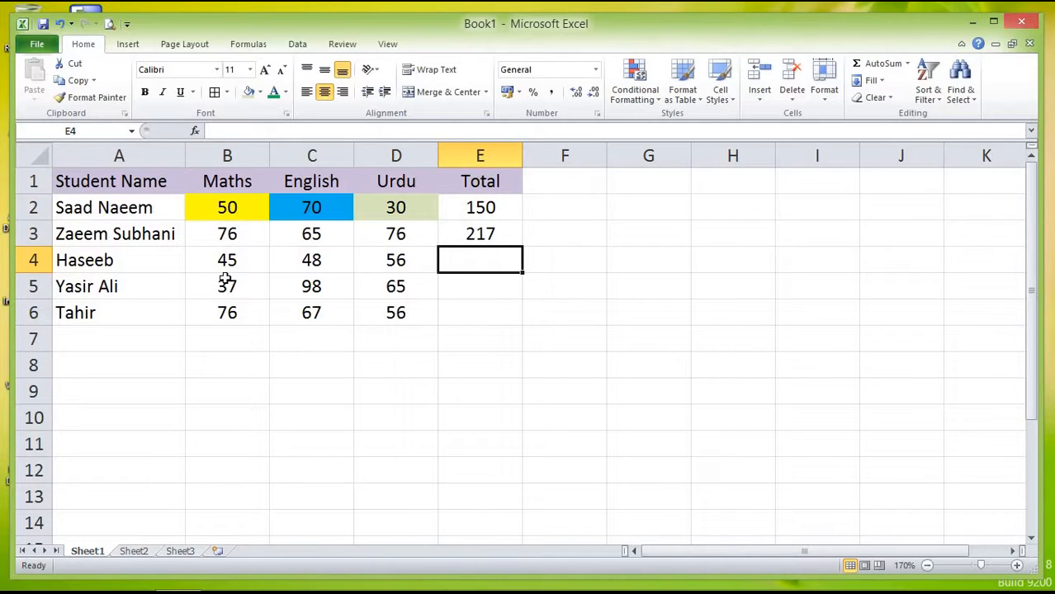
# Step: Fill the total formula from cell E3 down through E6 for the remaining students
pyautogui.press('Up')
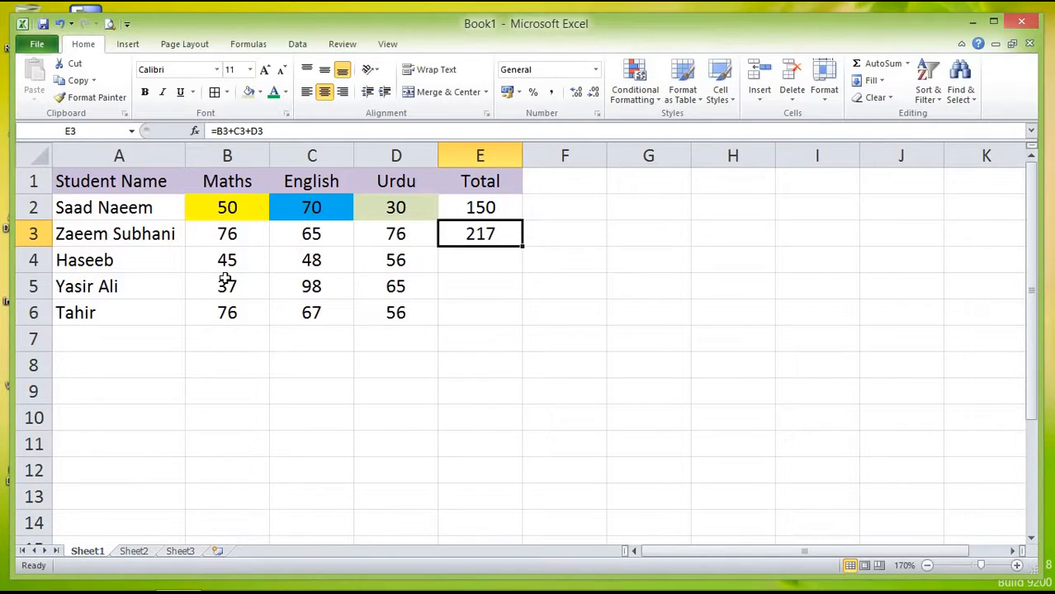
pyautogui.hotkey('shift', 'Down')
pyautogui.hotkey('shift', 'Down')
pyautogui.hotkey('shift', 'Down')
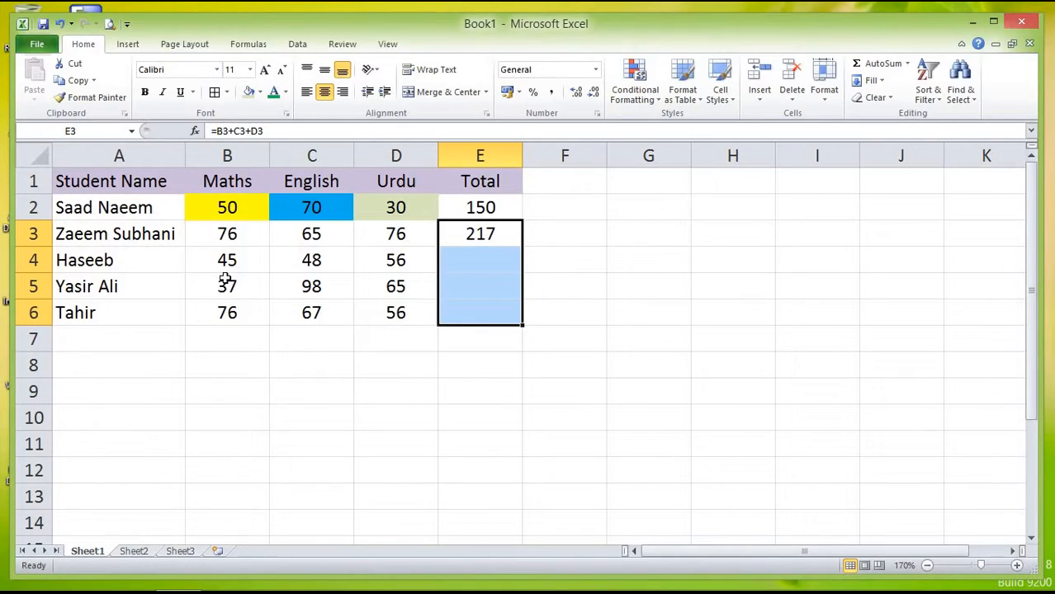
pyautogui.hotkey('ctrl', 'd')
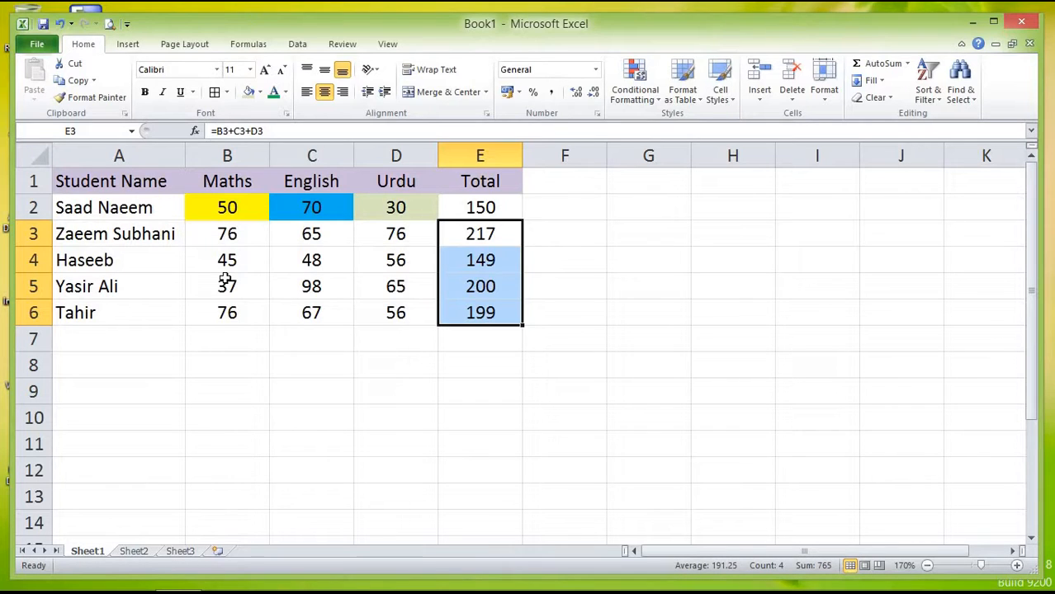
# Step: Change the fourth student's marks to 87 for Maths in cell B5 and 66 for Urdu in D5
pyautogui.press('Left')
pyautogui.press('Left')
pyautogui.press('Left')
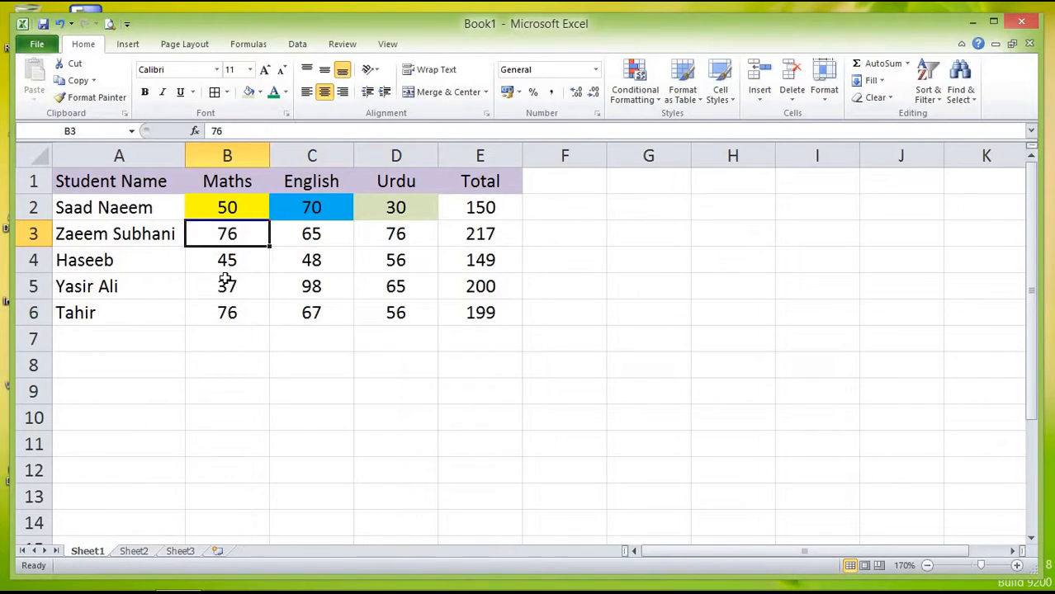
pyautogui.press('Down')
pyautogui.press('Down')
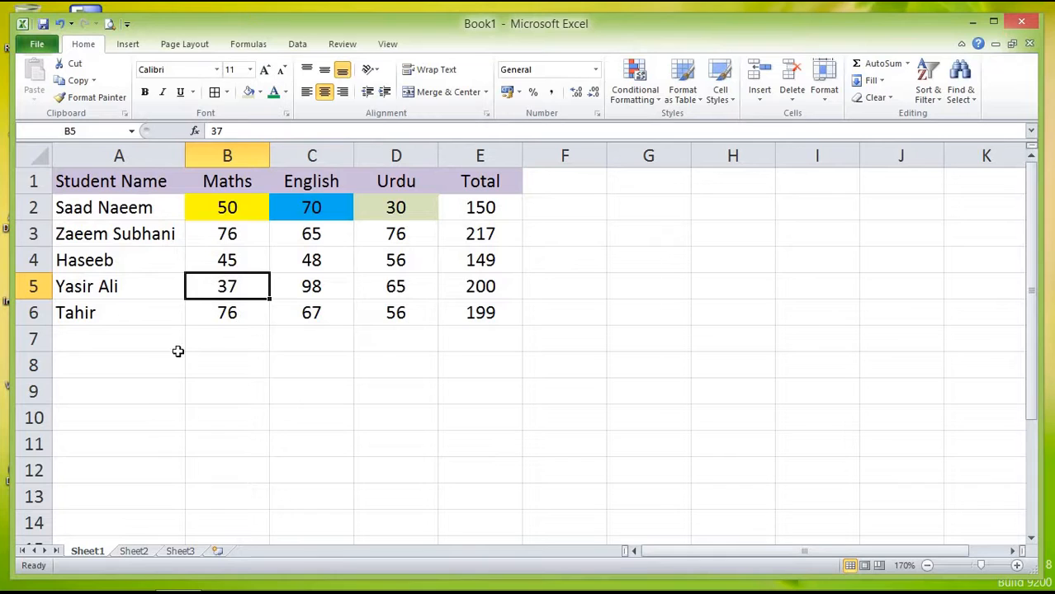
pyautogui.write('87')
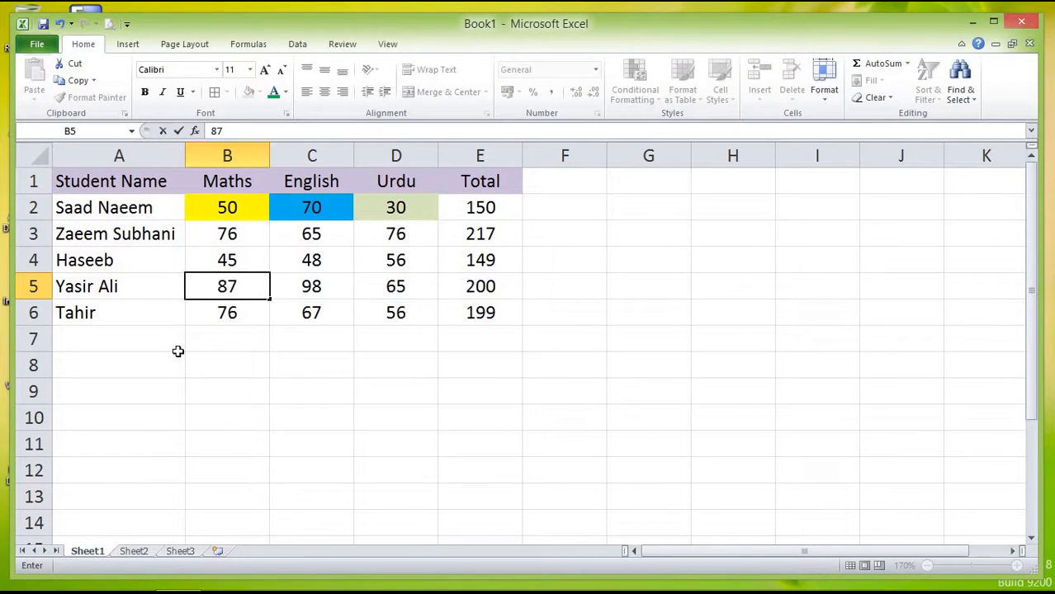
pyautogui.press('Return')
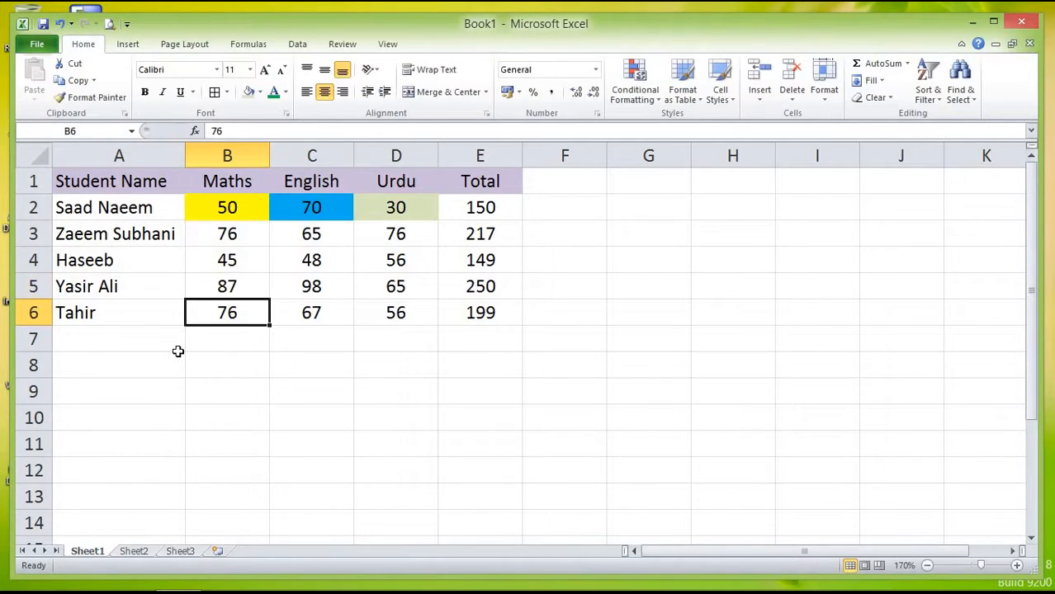
pyautogui.click(396, 287)
pyautogui.write('66')
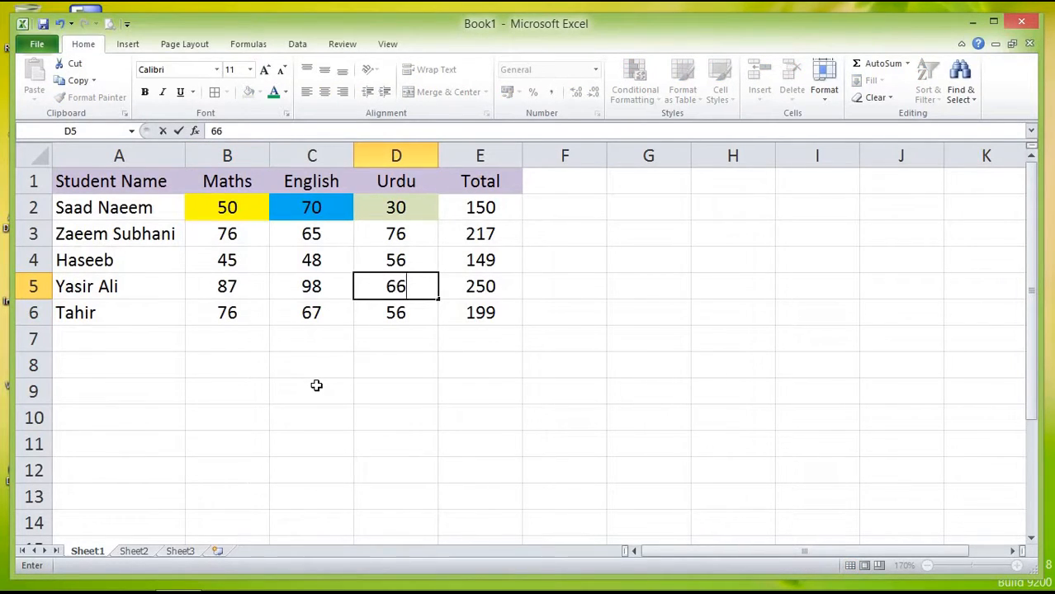
pyautogui.press('Return')
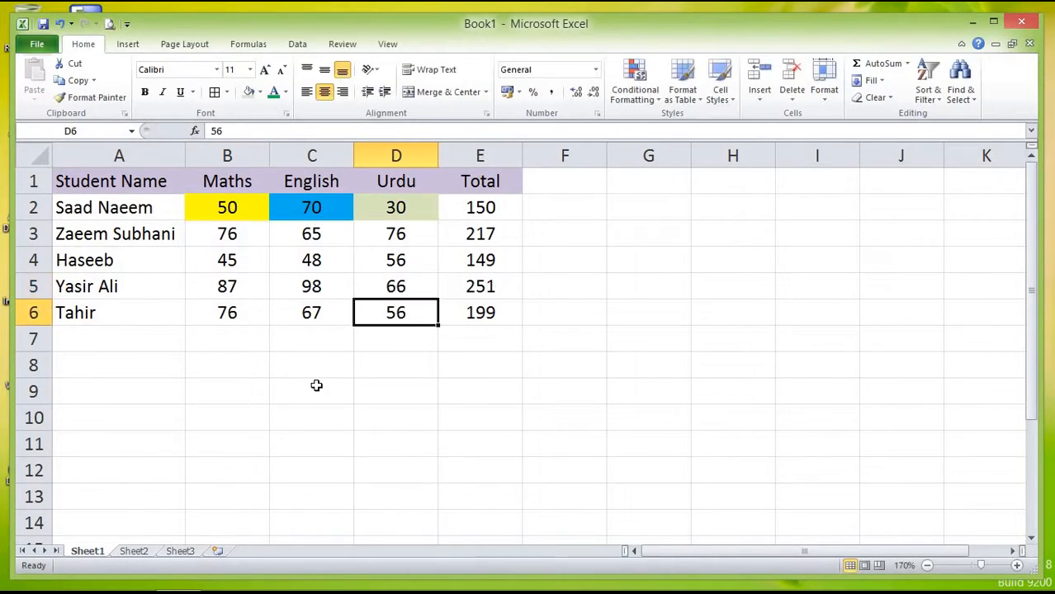
# Step: Change the third student's English mark in cell C4 to 76
pyautogui.click(322, 262)
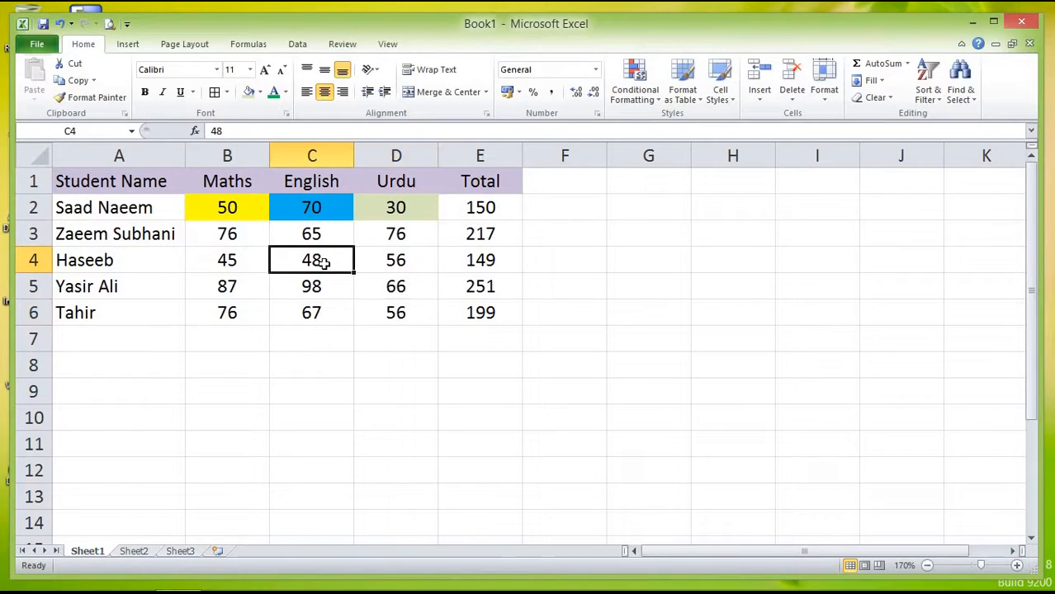
pyautogui.write('76')
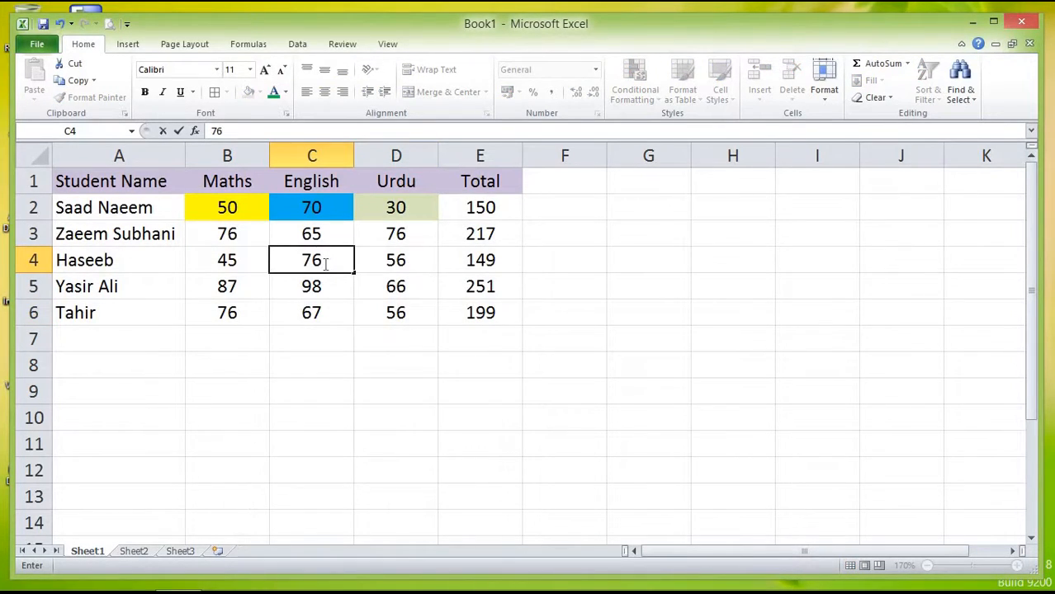
pyautogui.press('Return')
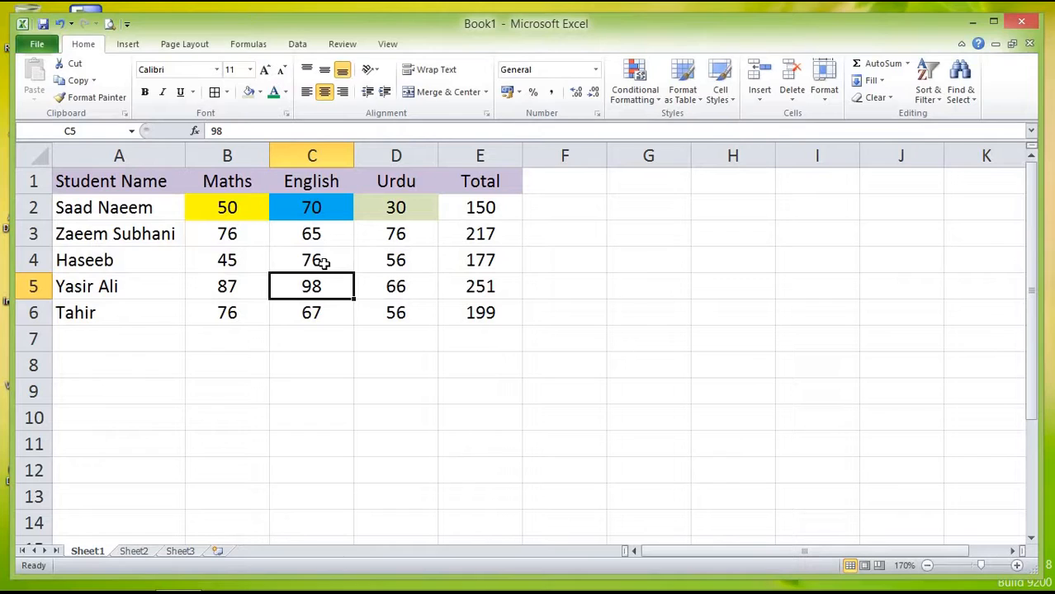